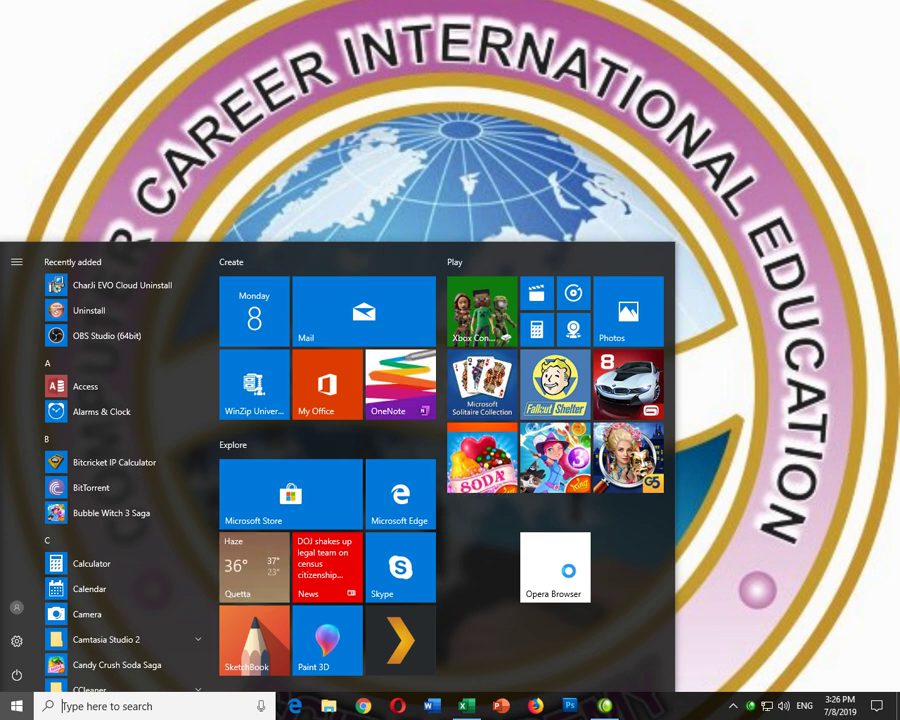
# - Launch Cisco Packet Tracer and maximize its window
pyautogui.write('packet')
pyautogui.press('Return')
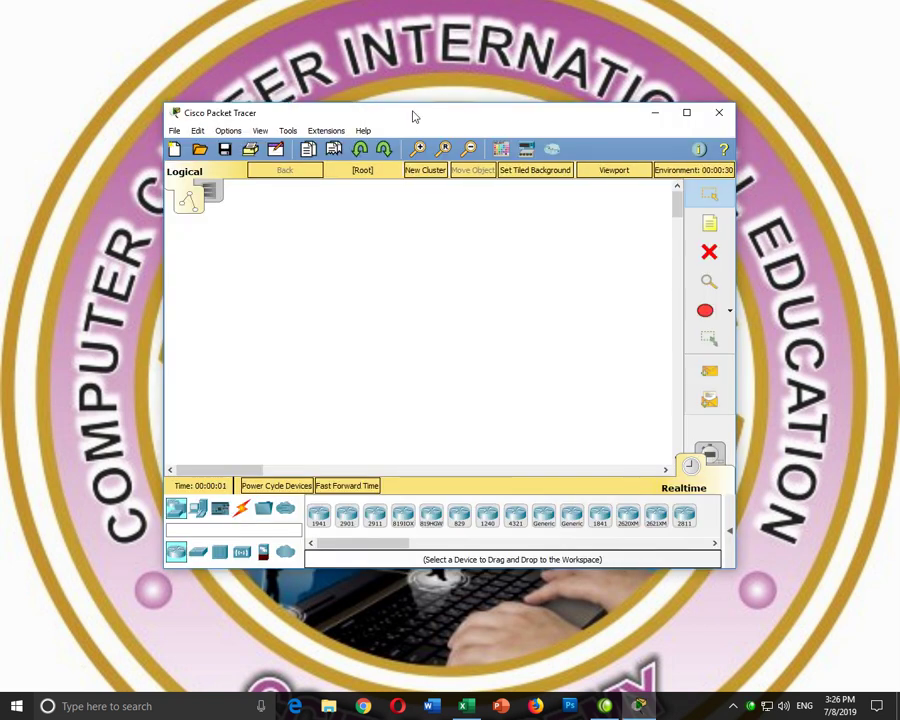
pyautogui.doubleClick(415, 118)
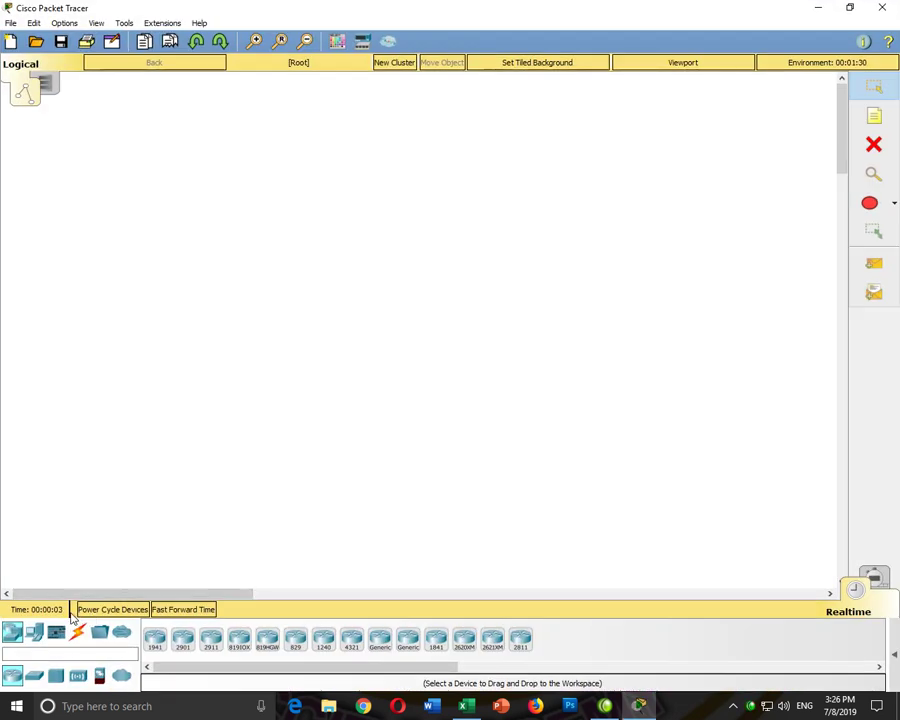
# - Place a 2960 switch near the middle of the empty logical workspace
pyautogui.click(34, 675)
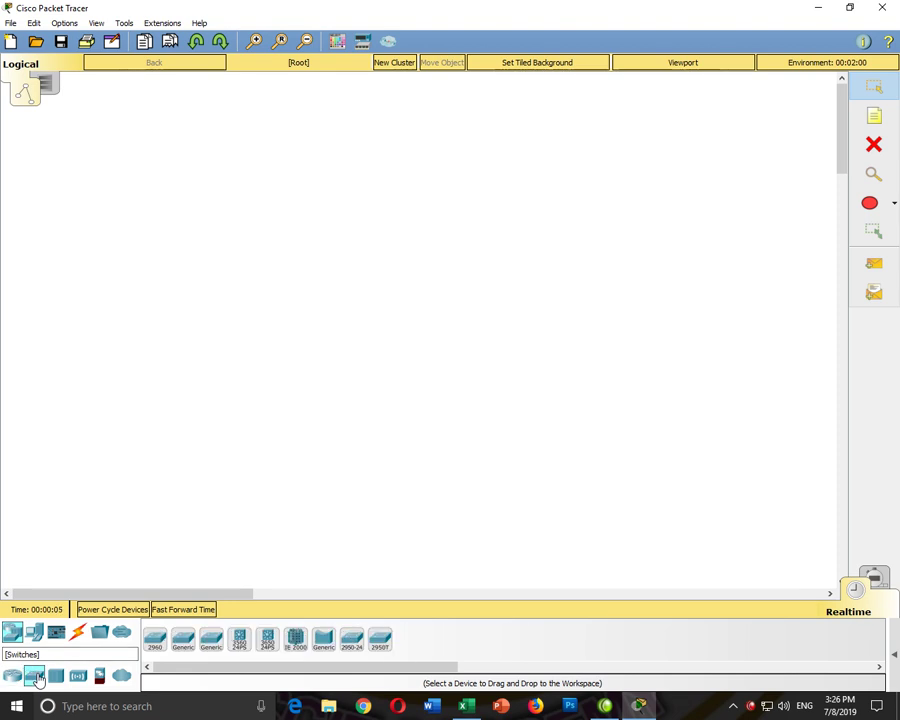
pyautogui.click(154, 640)
pyautogui.click(360, 303)
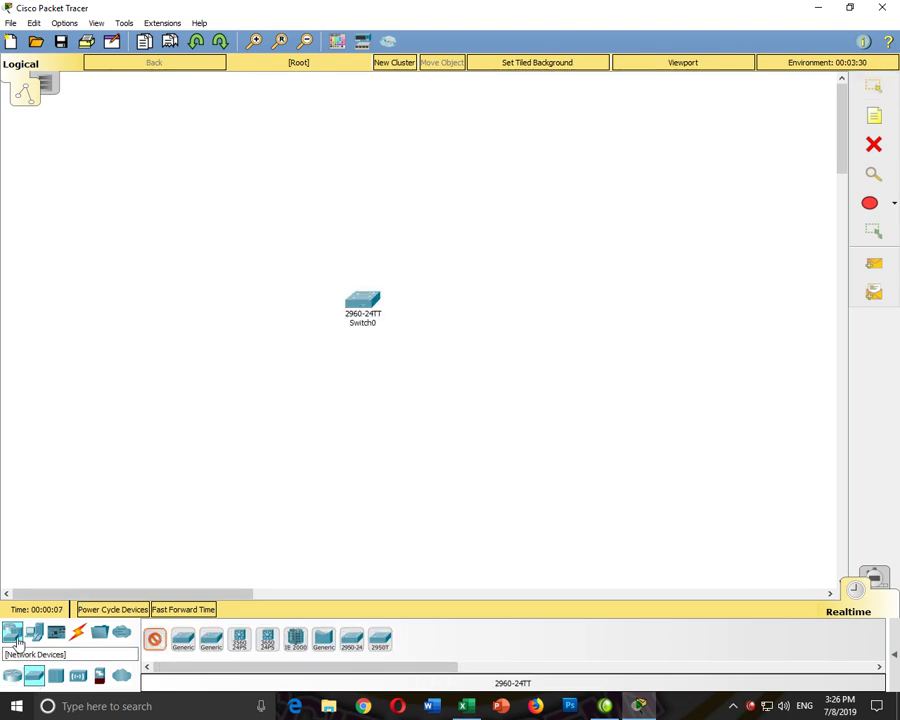
# - Place two generic Router-PT routers side by side, one above the switch and the other well to its right
pyautogui.click(13, 675)
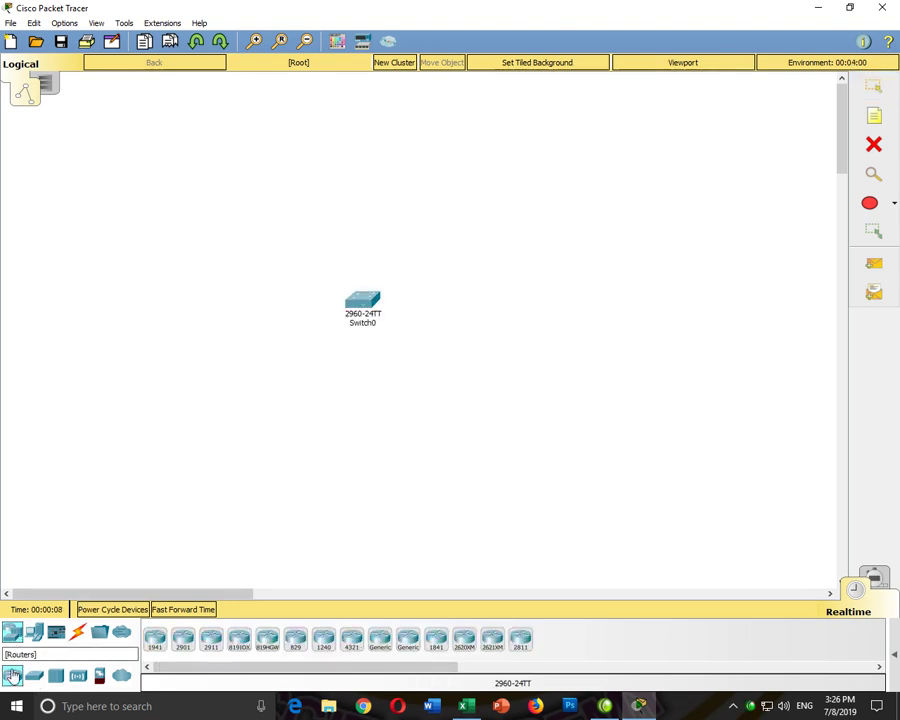
pyautogui.click(405, 645)
pyautogui.click(379, 642)
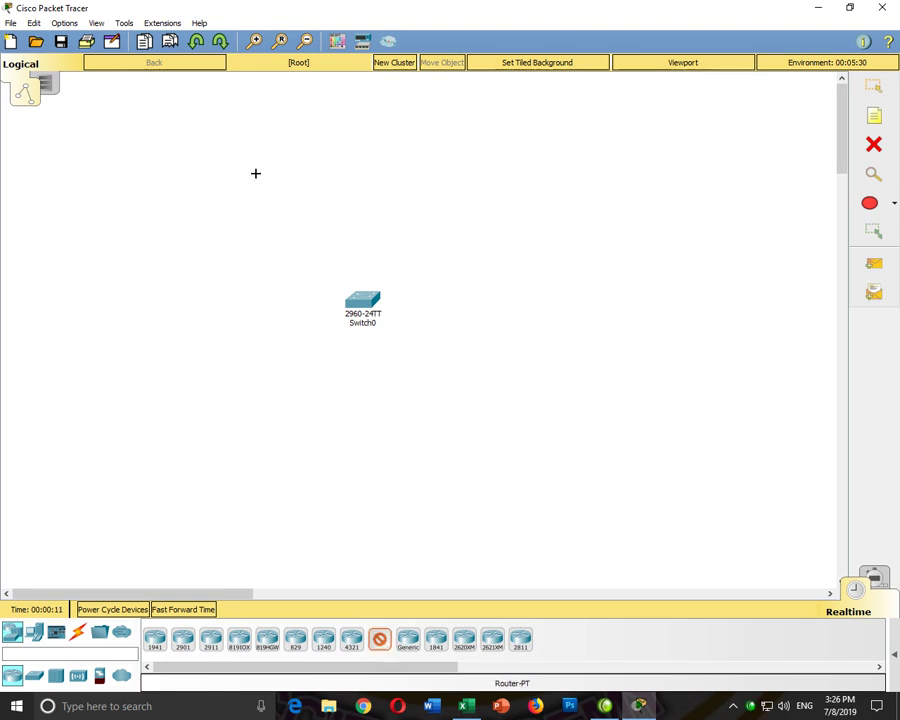
pyautogui.click(367, 165)
pyautogui.click(620, 167)
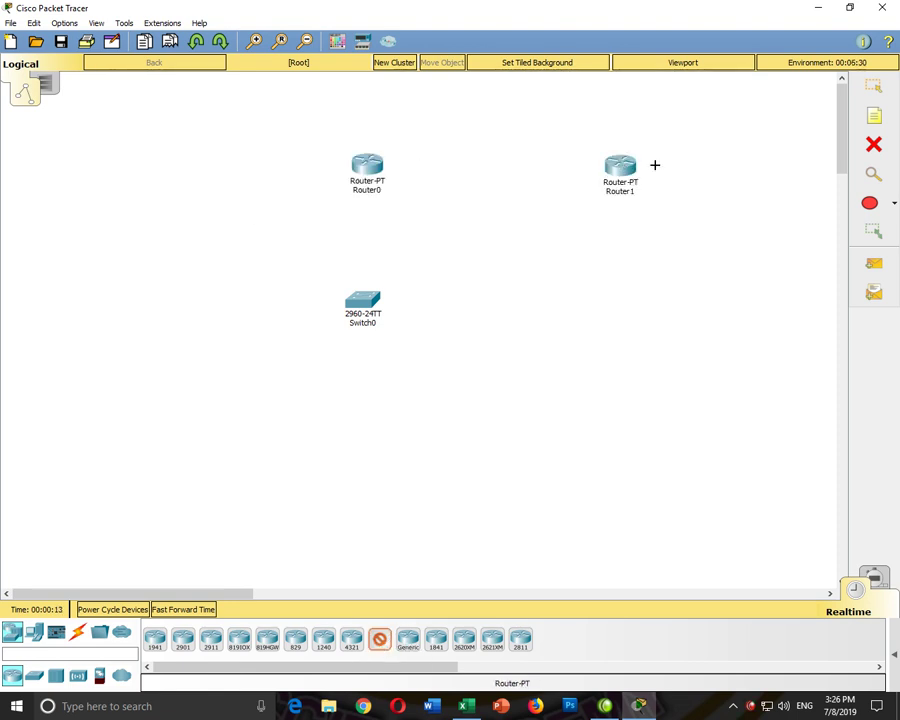
# - Shift Router1 slightly to the right and Switch0 slightly lower to tidy the layout
pyautogui.click(874, 97)
pyautogui.moveTo(625, 177); pyautogui.dragTo(632, 178)
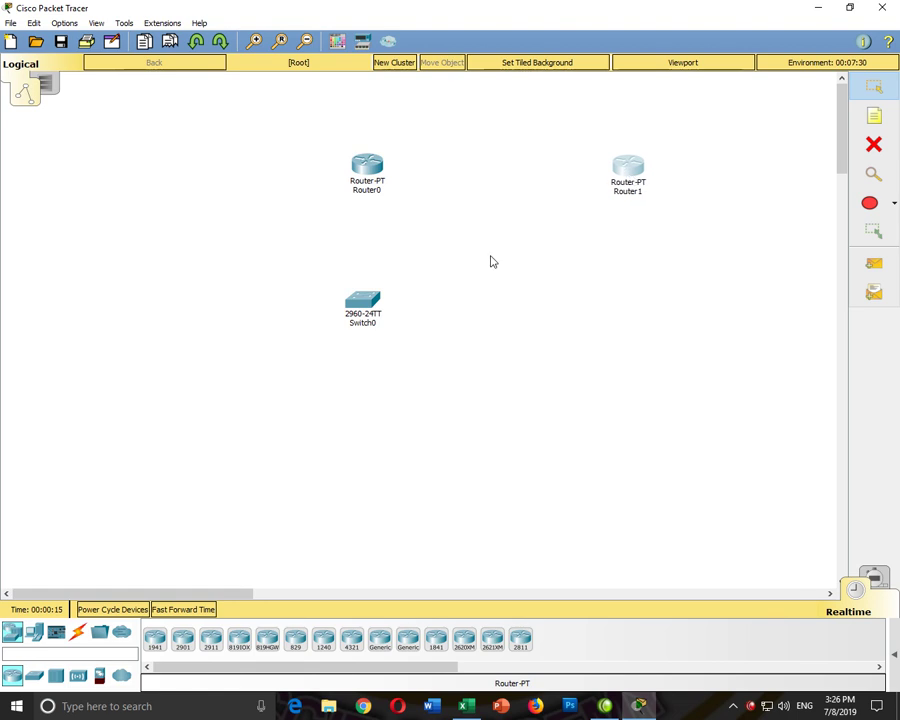
pyautogui.moveTo(365, 307); pyautogui.dragTo(365, 320)
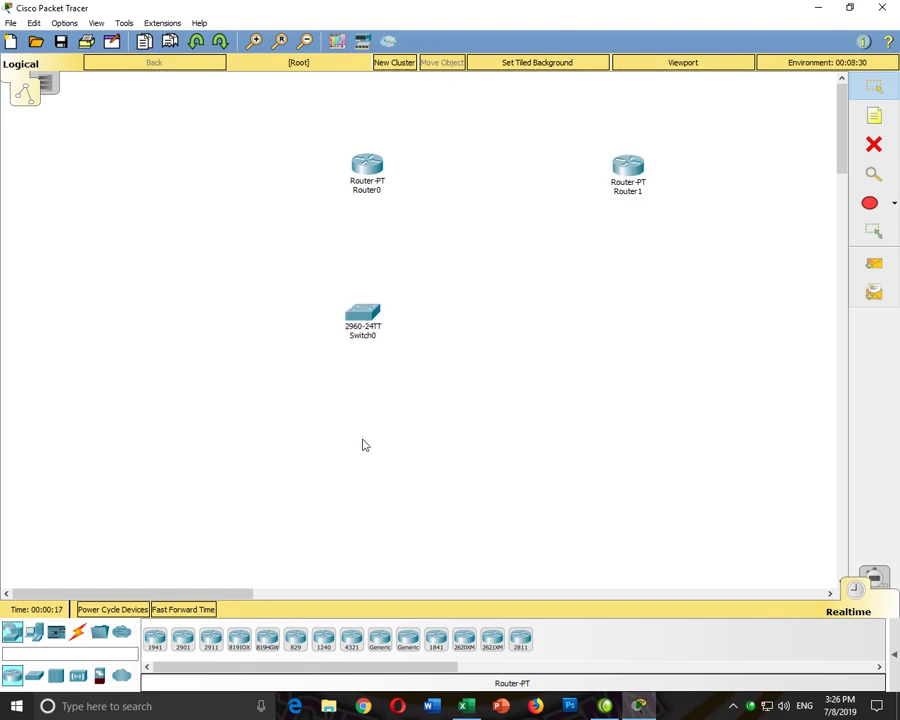
# - Connect Router0 FastEthernet0/0 to Router1 FastEthernet0/0 with a copper cross-over cable
pyautogui.click(77, 632)
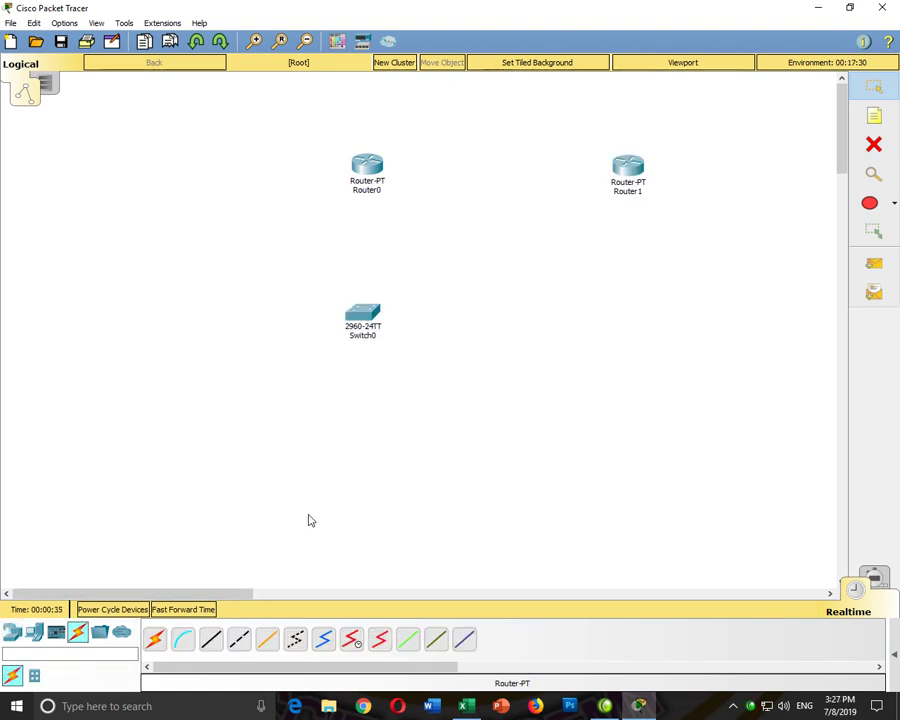
pyautogui.click(238, 640)
pyautogui.click(374, 173)
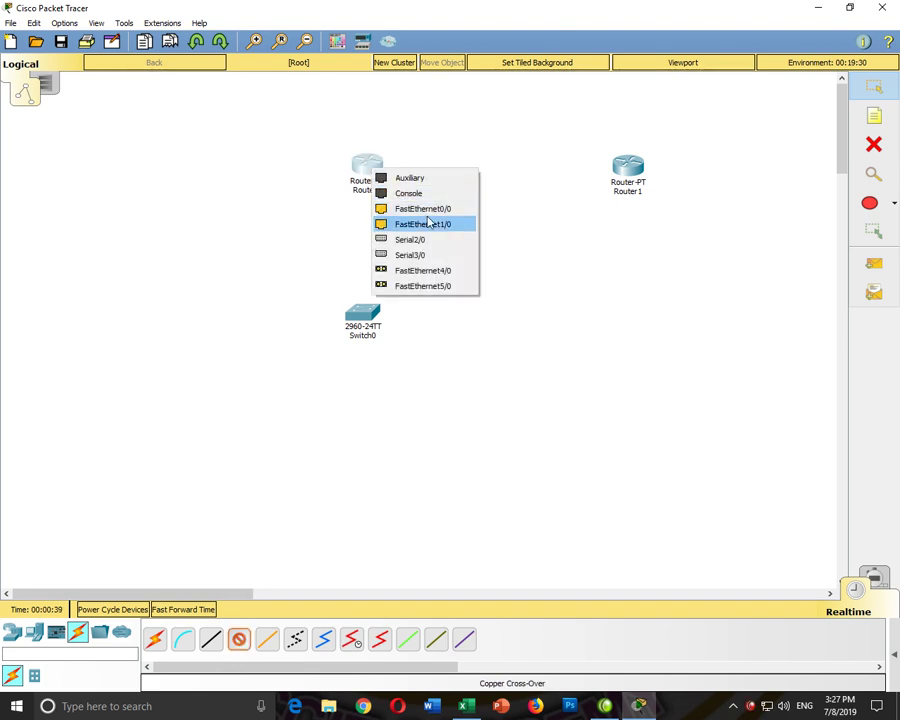
pyautogui.click(426, 212)
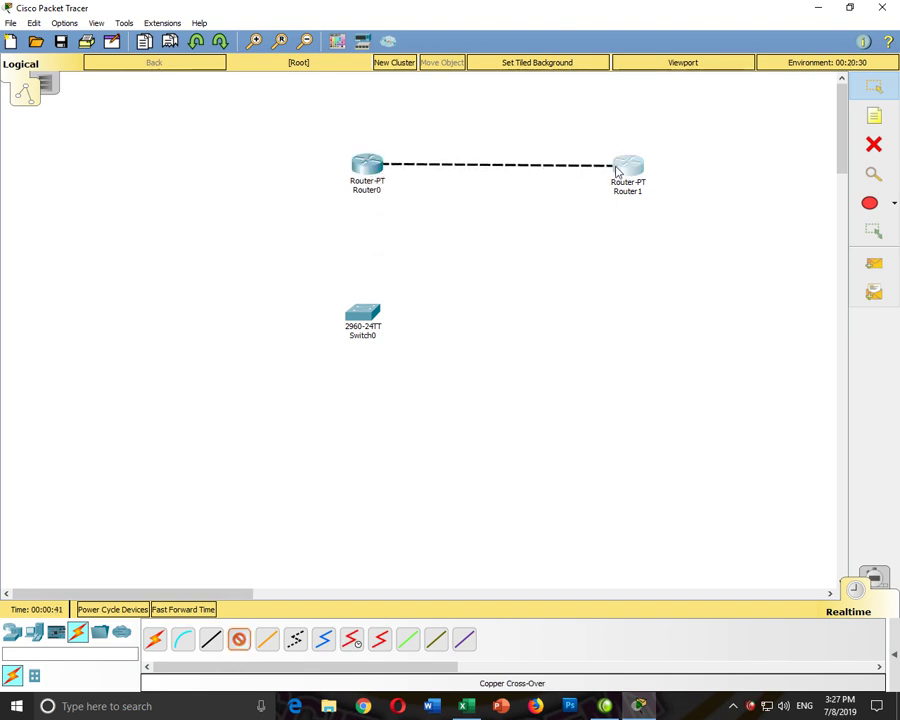
pyautogui.click(621, 170)
pyautogui.click(630, 207)
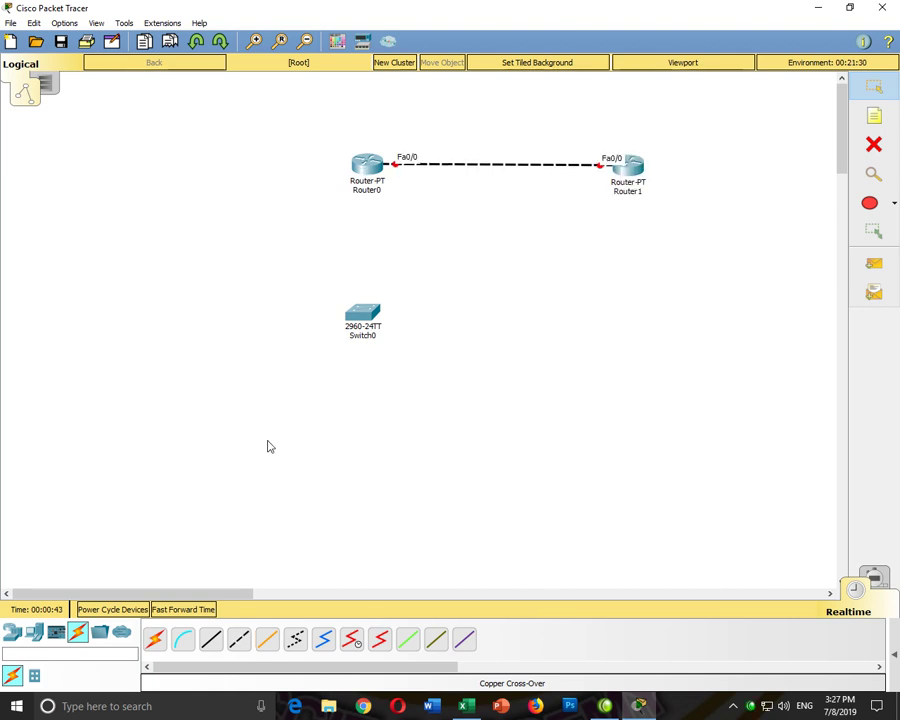
# - Connect Router0 FastEthernet1/0 to Switch0 FastEthernet0/10 with a copper straight-through cable
pyautogui.click(210, 638)
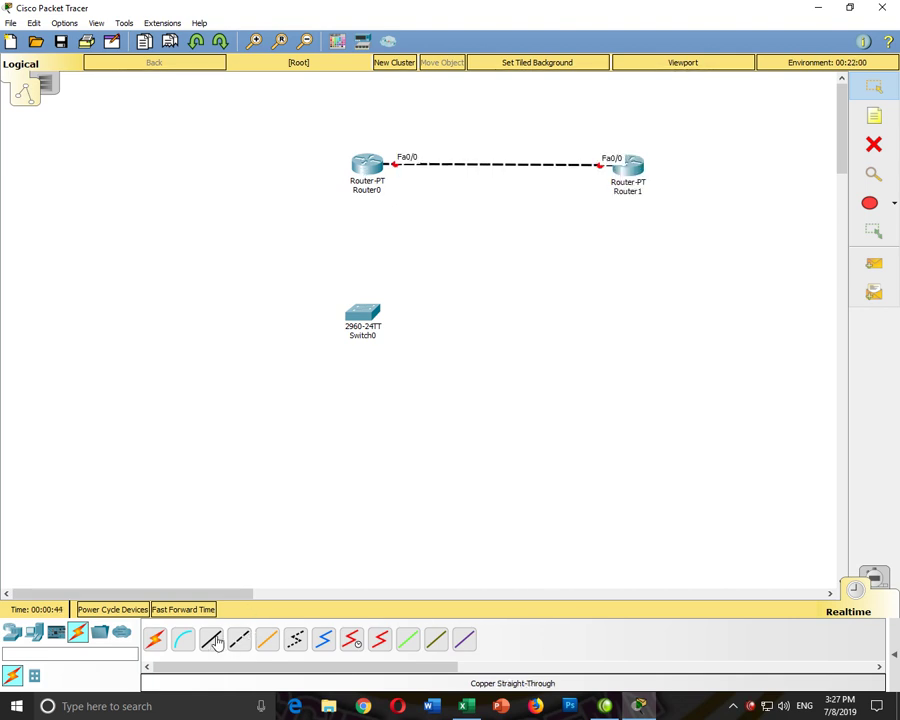
pyautogui.click(362, 177)
pyautogui.click(395, 208)
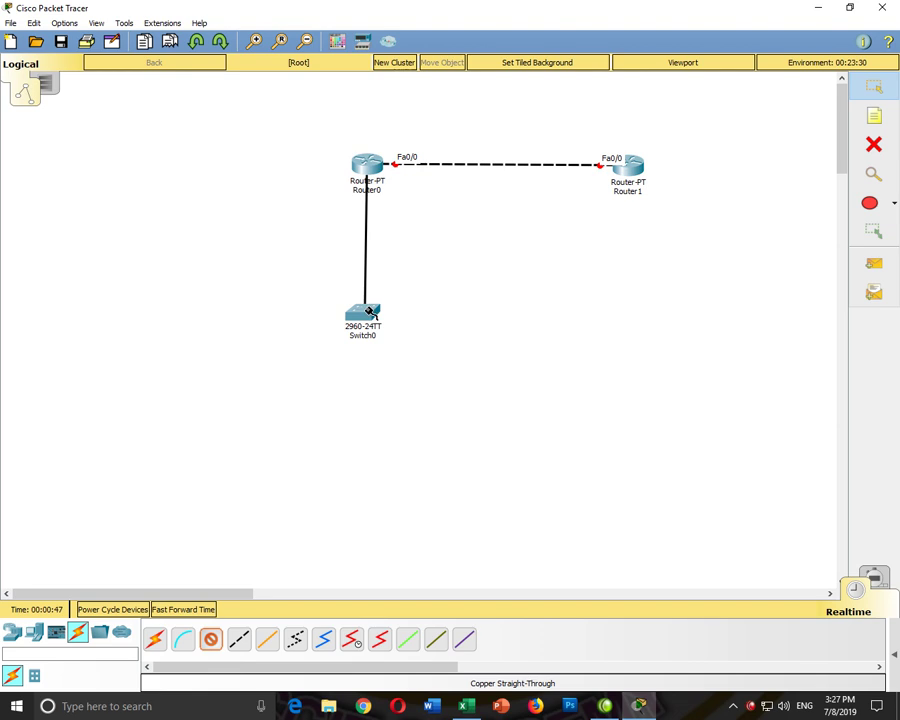
pyautogui.click(365, 313)
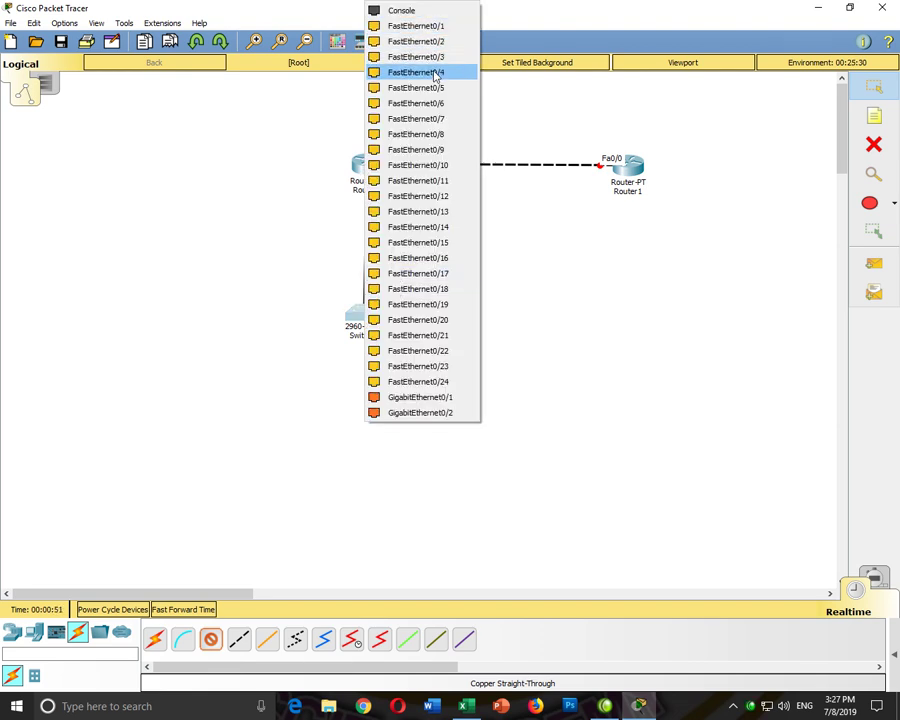
pyautogui.click(437, 166)
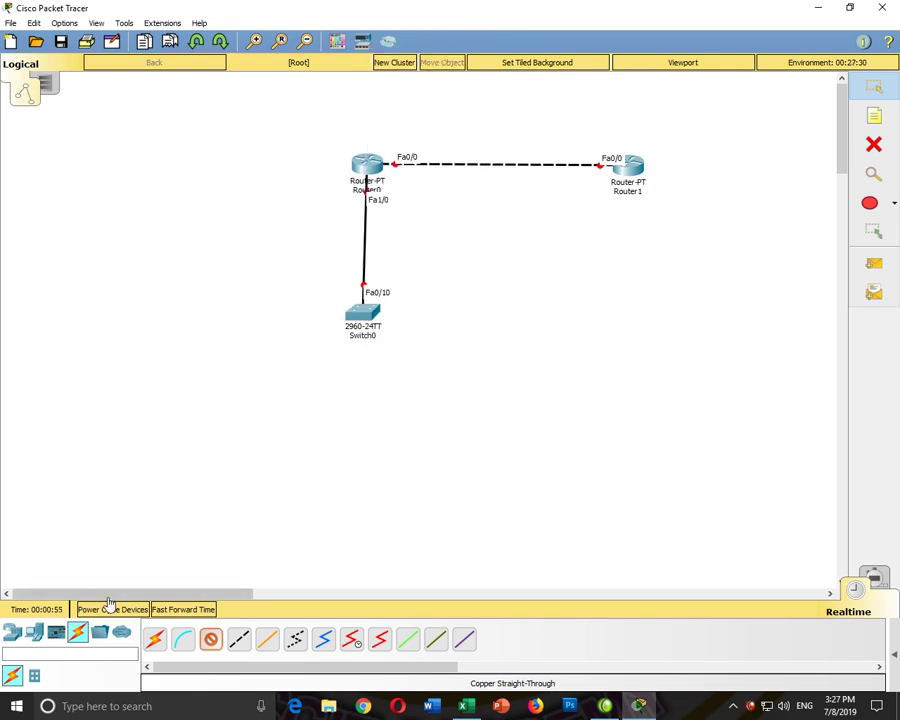
# - Place six generic PCs in a row below the switch, grouped in three pairs
pyautogui.click(34, 632)
pyautogui.click(154, 638)
pyautogui.click(202, 481)
pyautogui.click(246, 476)
pyautogui.click(341, 481)
pyautogui.click(380, 482)
pyautogui.click(448, 481)
pyautogui.click(481, 481)
pyautogui.press('Escape')
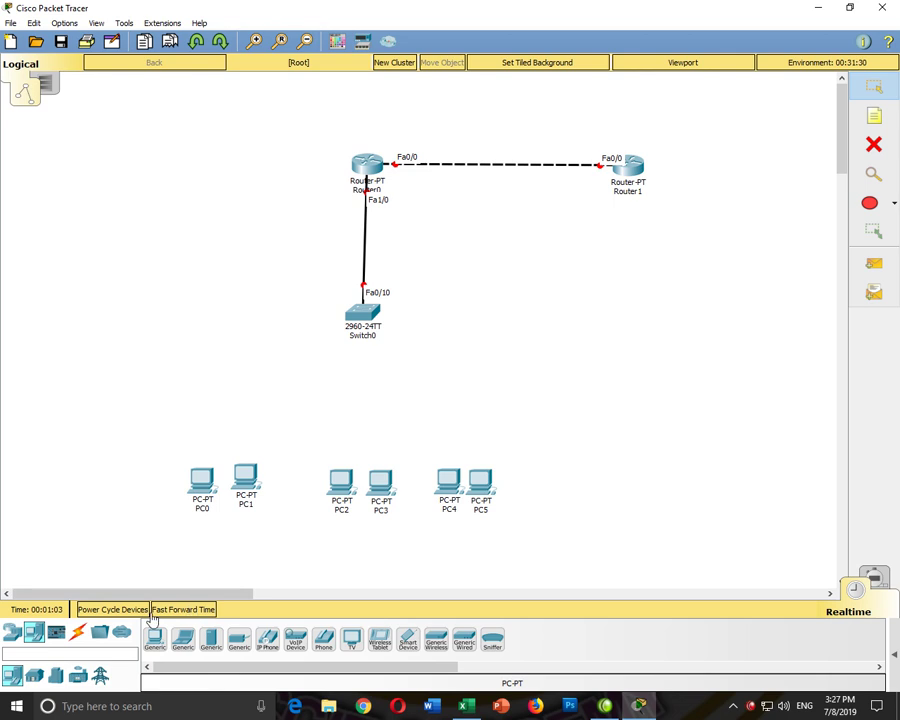
# - Connect Switch0 FastEthernet0/2 to PC0 FastEthernet0 with a copper straight-through cable
pyautogui.click(77, 632)
pyautogui.click(210, 639)
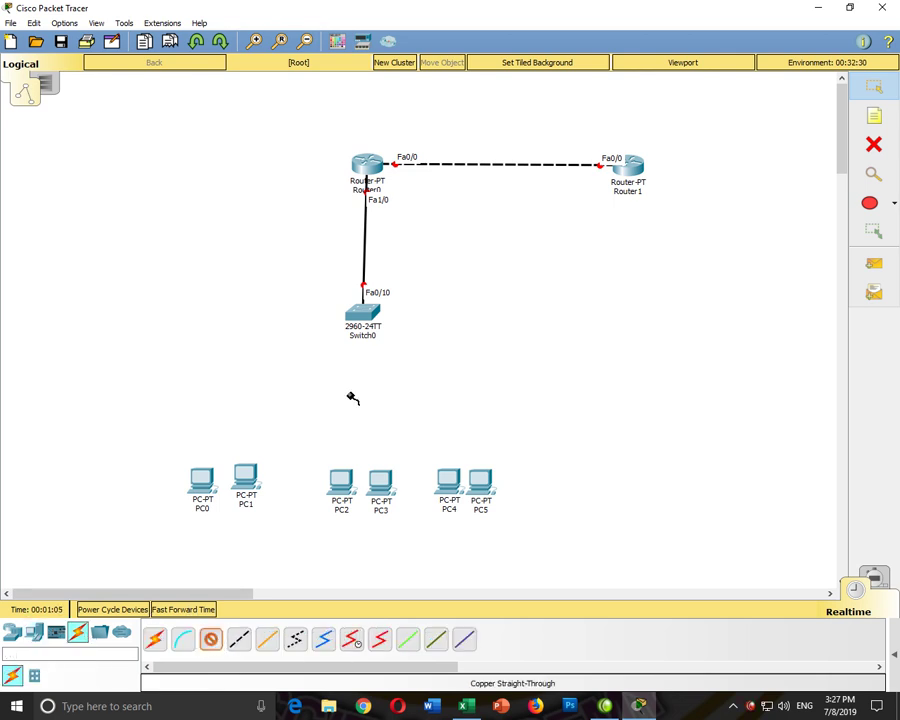
pyautogui.click(356, 312)
pyautogui.press('Escape')
pyautogui.click(198, 478)
pyautogui.click(232, 528)
pyautogui.click(248, 484)
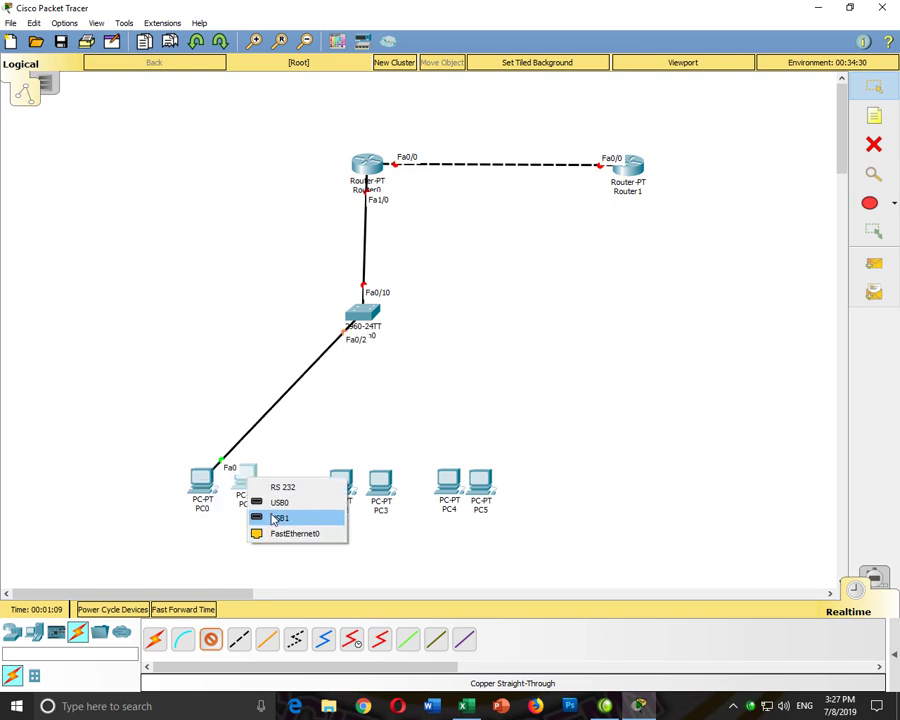
pyautogui.click(253, 532)
pyautogui.click(512, 372)
pyautogui.click(245, 480)
pyautogui.click(262, 535)
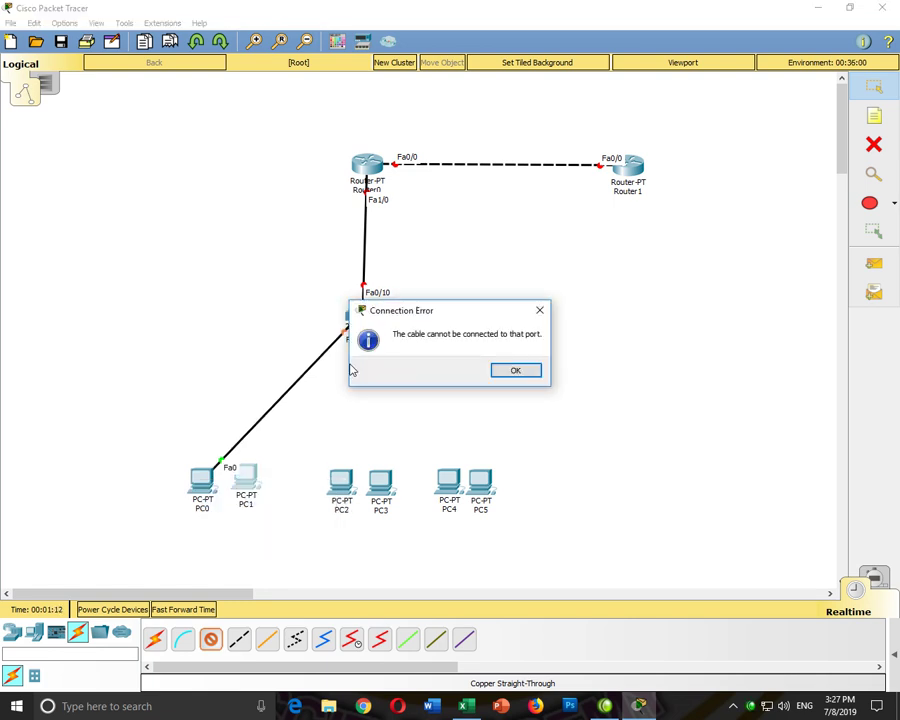
pyautogui.click(510, 372)
# - Connect Switch0 FastEthernet0/1 to PC1 FastEthernet0 with a straight-through cable
pyautogui.click(362, 313)
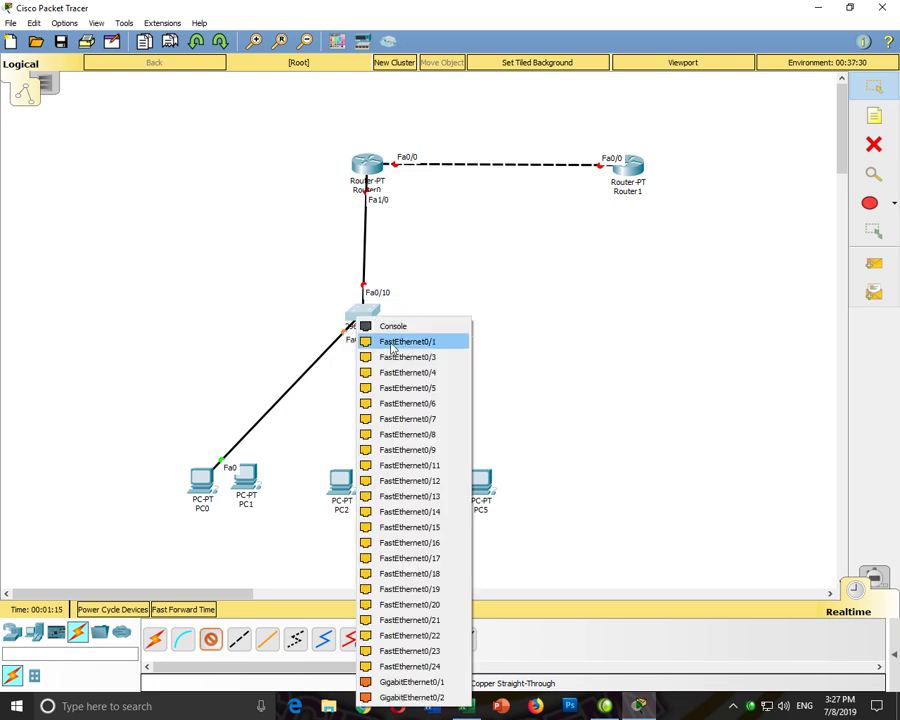
pyautogui.click(392, 342)
pyautogui.click(243, 482)
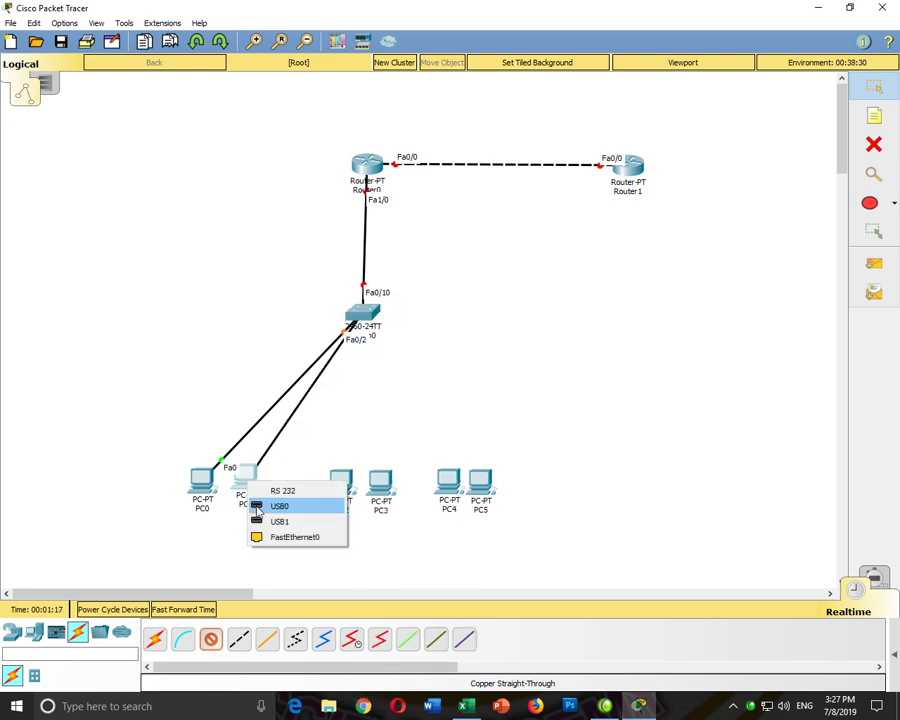
pyautogui.click(262, 534)
# - Connect PC2 to Switch0 FastEthernet0/3 and PC3 to FastEthernet0/4 with straight-through cables from each PC's FastEthernet0 port
pyautogui.click(336, 478)
pyautogui.click(370, 530)
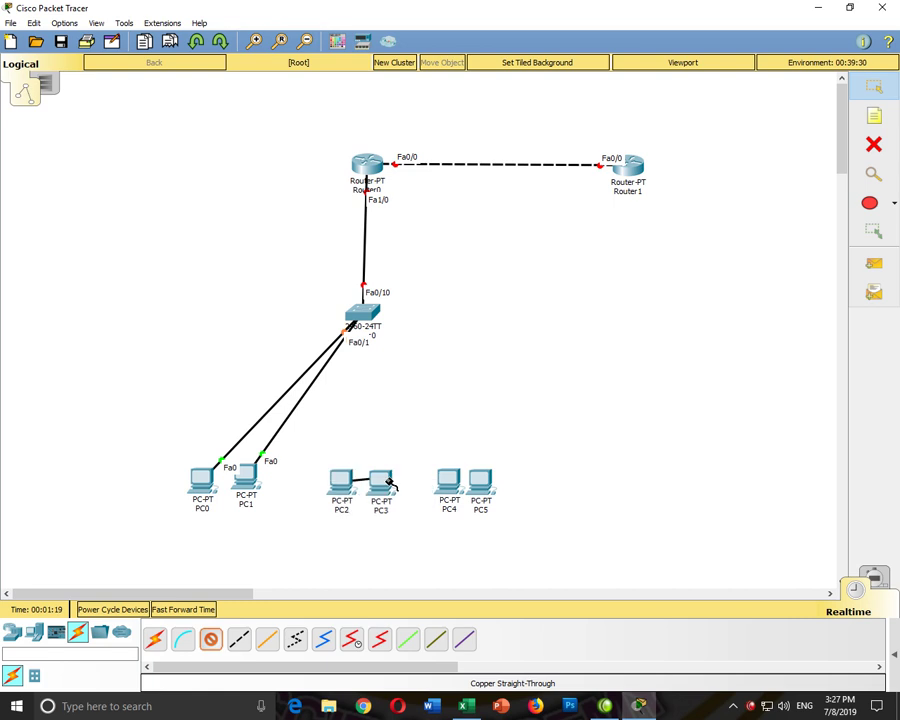
pyautogui.click(366, 314)
pyautogui.click(394, 335)
pyautogui.click(370, 314)
pyautogui.click(400, 334)
pyautogui.click(380, 482)
pyautogui.click(420, 530)
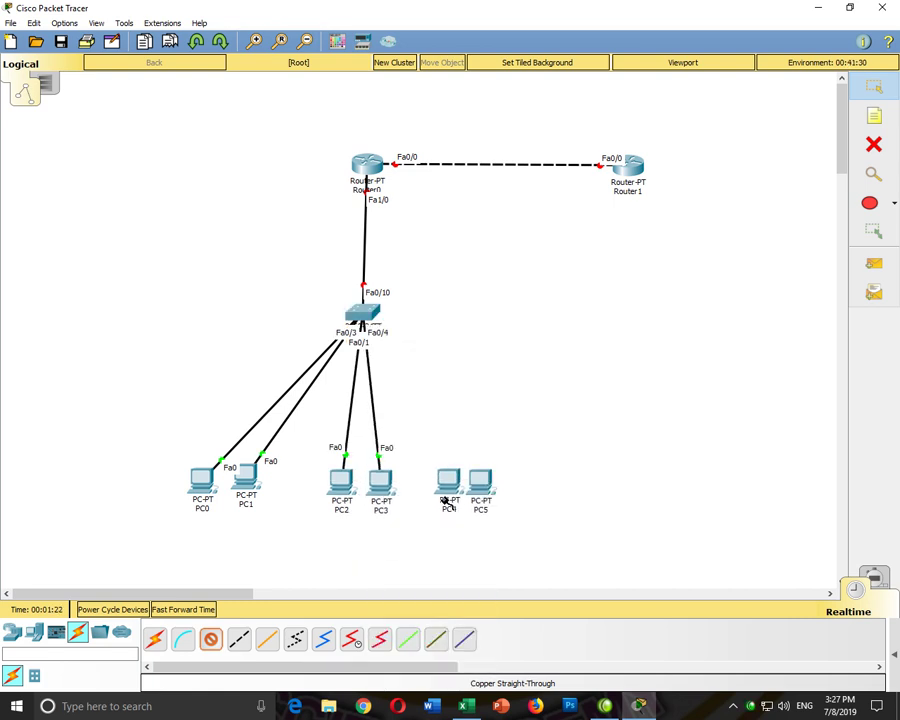
# - Connect PC4 to Switch0 FastEthernet0/5 and PC5 to FastEthernet0/6 with straight-through cables from each PC's FastEthernet0 port
pyautogui.click(447, 481)
pyautogui.click(487, 540)
pyautogui.click(366, 312)
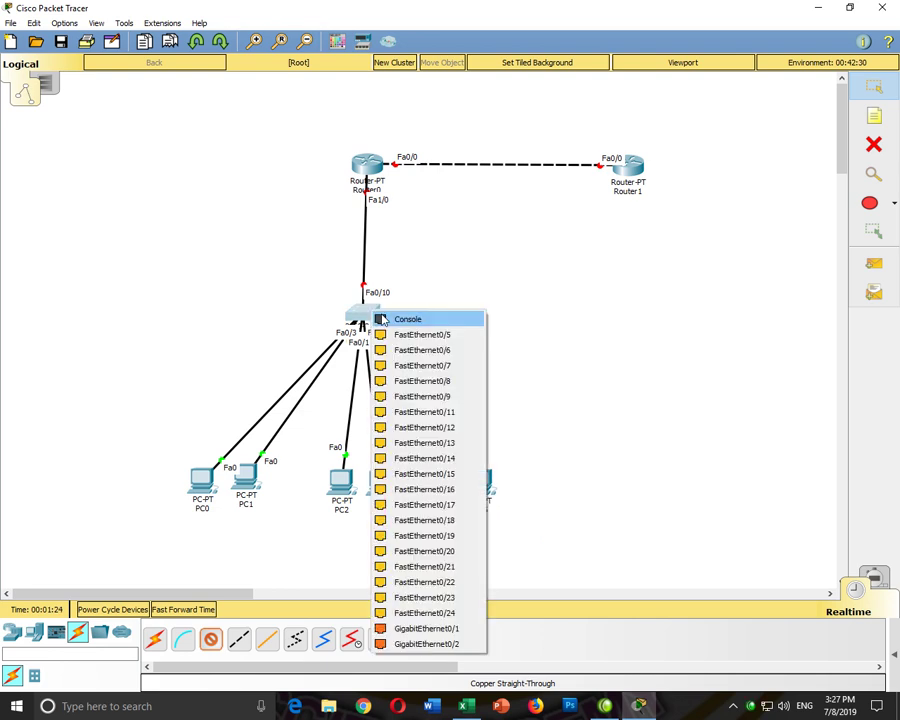
pyautogui.click(398, 332)
pyautogui.click(372, 313)
pyautogui.click(406, 328)
pyautogui.click(481, 483)
pyautogui.click(528, 529)
# - Add a two-line note below PC0 and PC1 reading "Vlan 10" and "192.168.1.0/24"
pyautogui.click(873, 116)
pyautogui.click(184, 536)
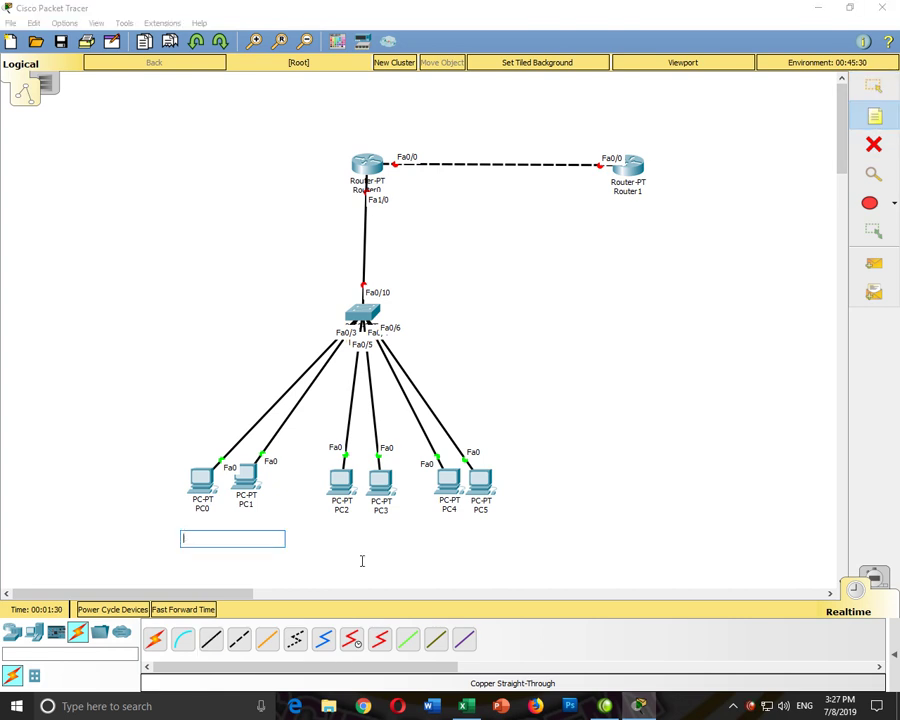
pyautogui.write('Vlan 10')
pyautogui.press('Return')
pyautogui.write('192.')
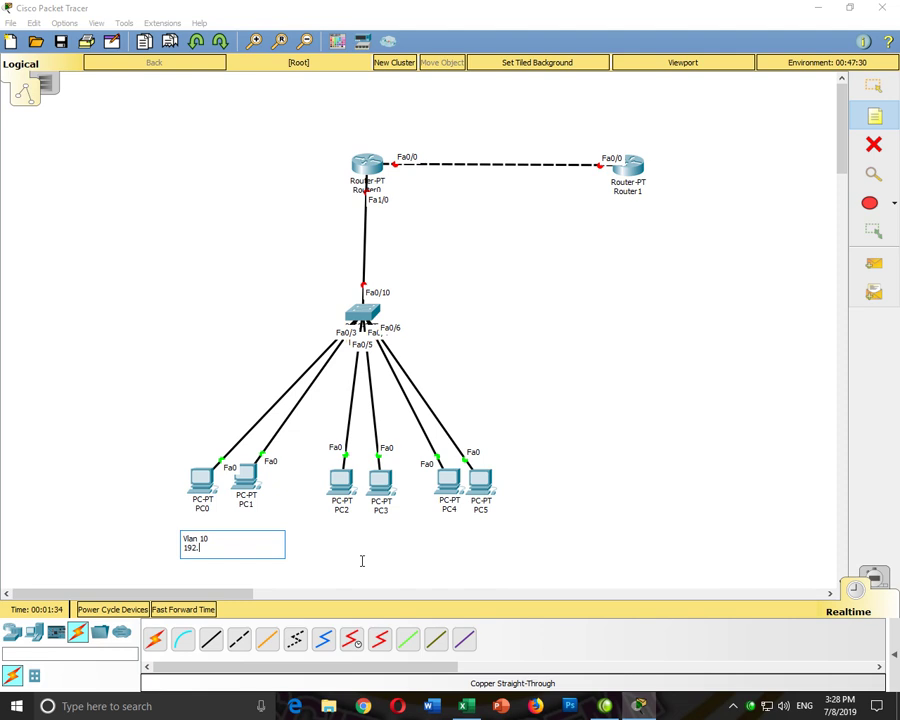
pyautogui.write('168.1.0/24')
# - Add a two-line note below PC2 and PC3 reading "Vlan 20" and "192.168.2.0/24"
pyautogui.click(323, 540)
pyautogui.write('Vlan')
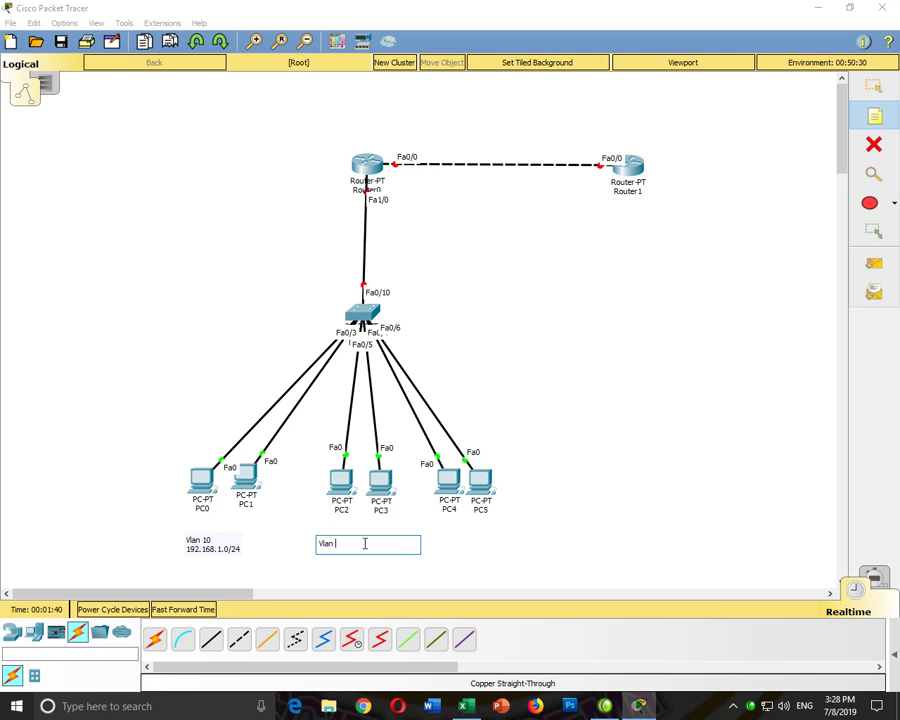
pyautogui.write(' 20')
pyautogui.press('Return')
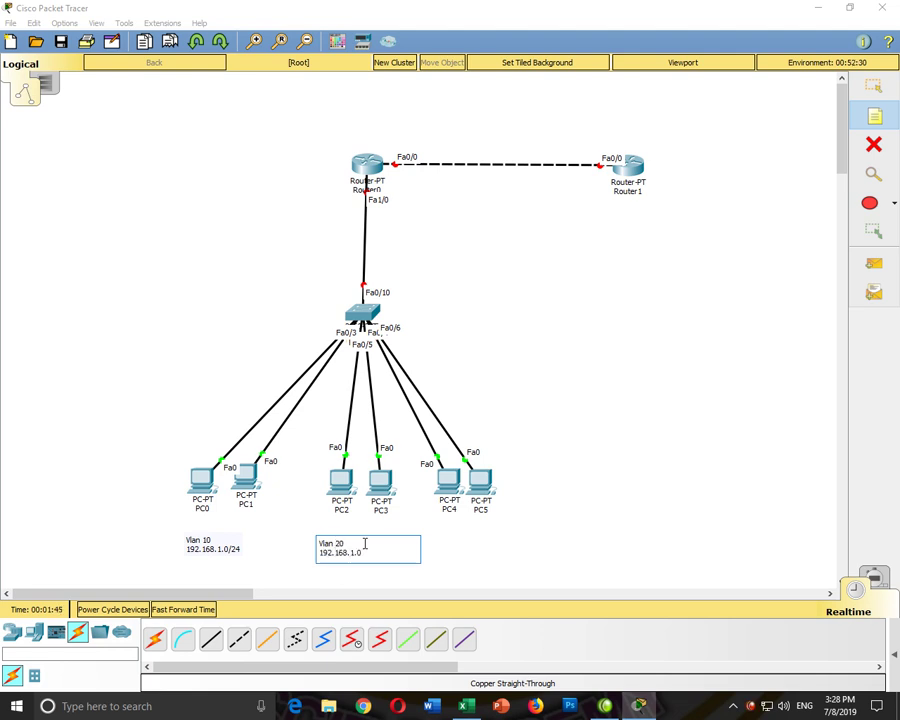
pyautogui.press('BackSpace')
pyautogui.press('BackSpace')
pyautogui.press('BackSpace')
pyautogui.press('BackSpace')
# - Add a two-line note below PC4 and PC5 reading "Vlan 30" and "192.168.3.0/24"
pyautogui.click(446, 531)
pyautogui.write('Vlan 30')
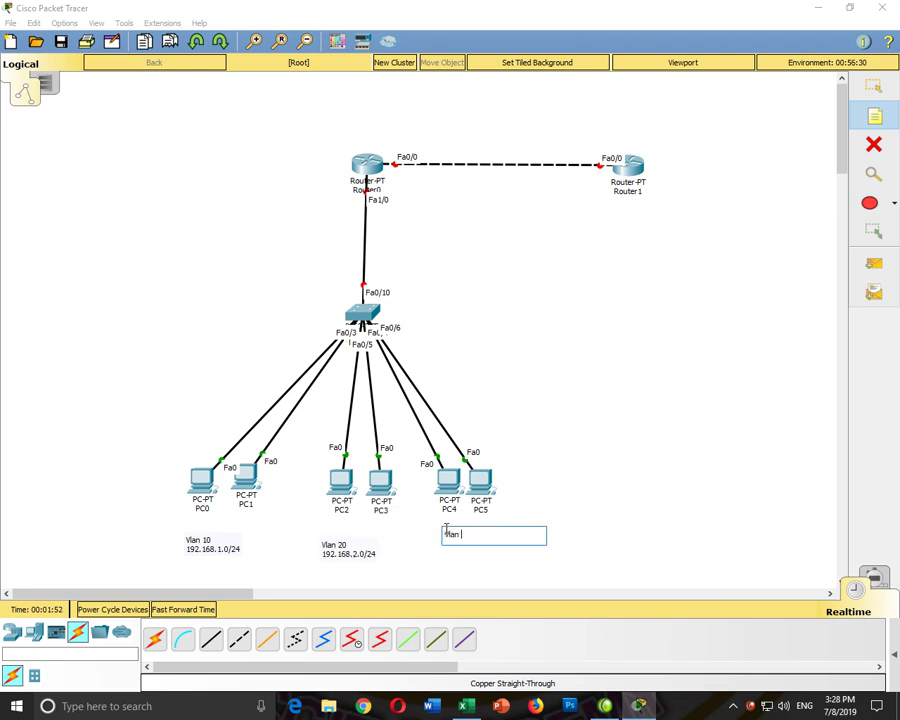
pyautogui.press('Return')
pyautogui.write('1')
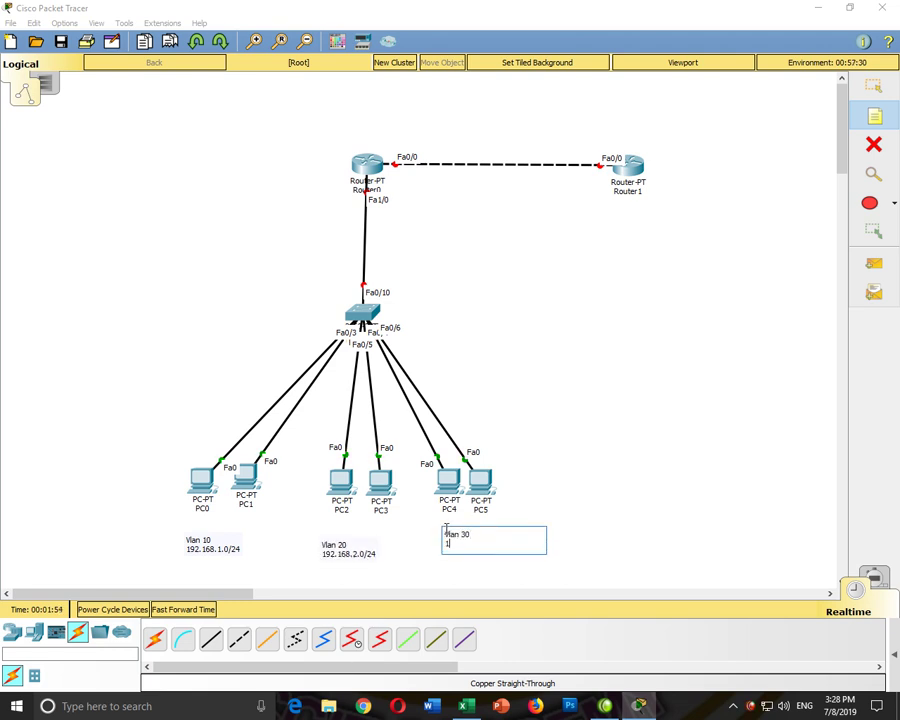
pyautogui.write('92.168.3.0/24')
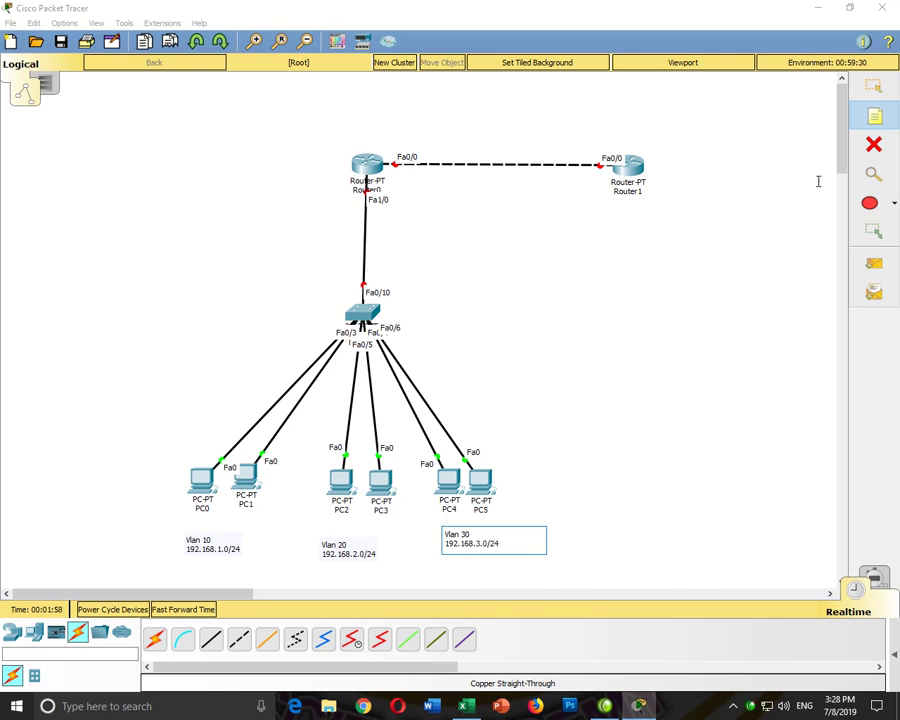
# - Add the note "10.0.0.1/30" above Router0's end of the router-to-router link
pyautogui.click(410, 138)
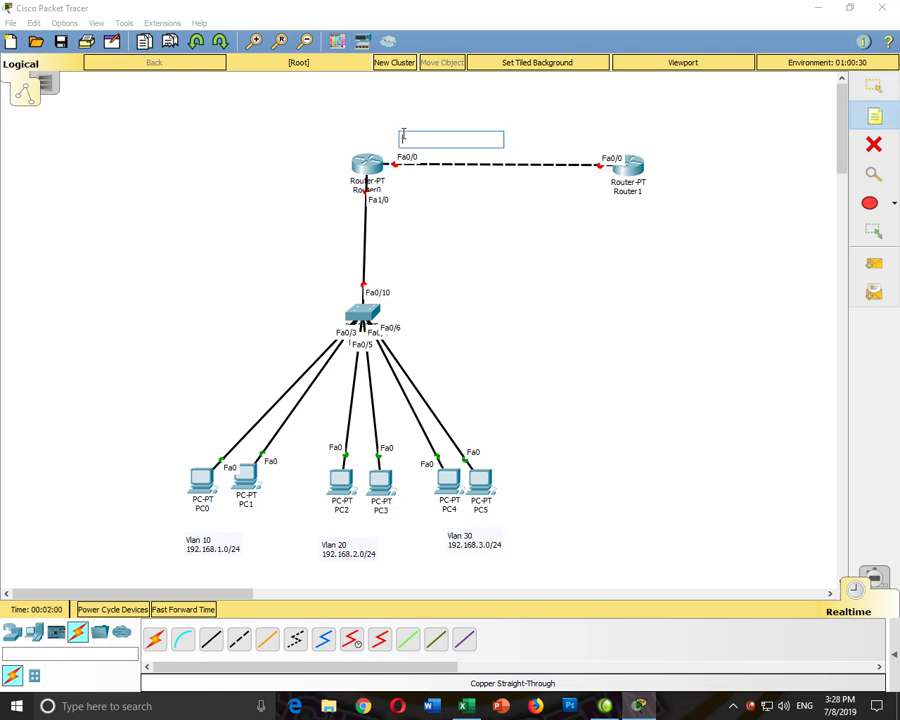
pyautogui.write('10.0.0.1/30')
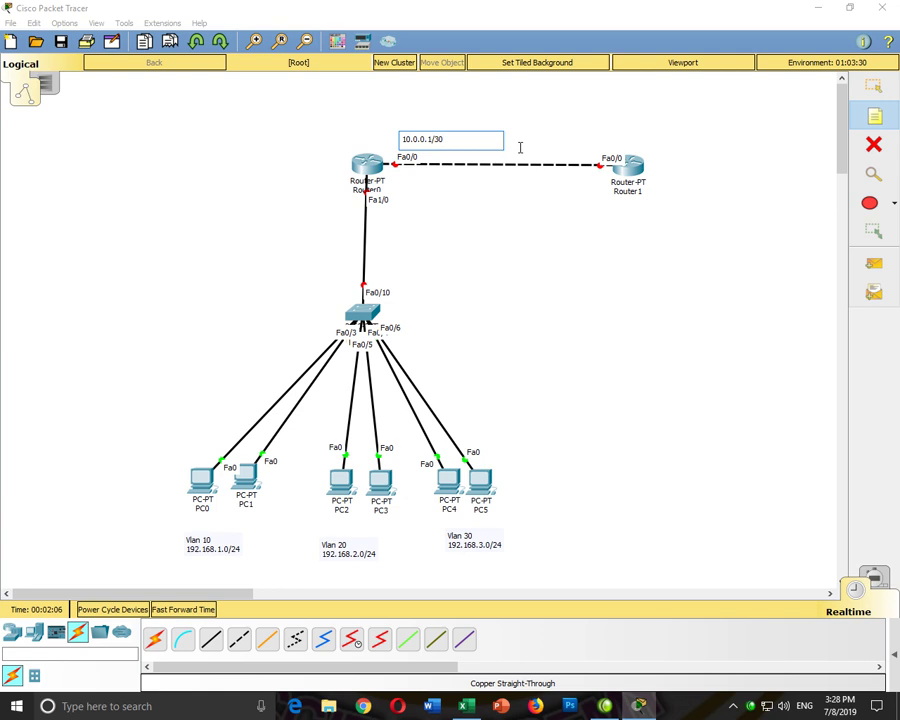
# - Add the note "10.0.0.2/30" above Router1's end of the router-to-router link
pyautogui.click(541, 133)
pyautogui.write('10.0.0.2/30')
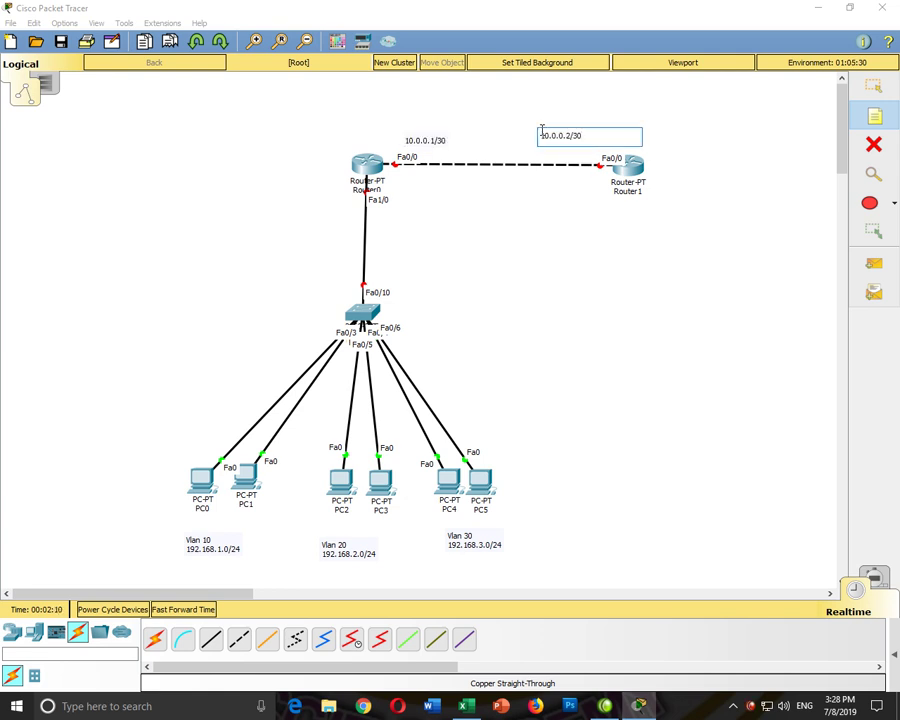
# - Add a note left of Router0 reading "FastEthernet 1/0", "no sh", a blank line, "FastEthernet 1/0.1" and "IP"
pyautogui.click(276, 178)
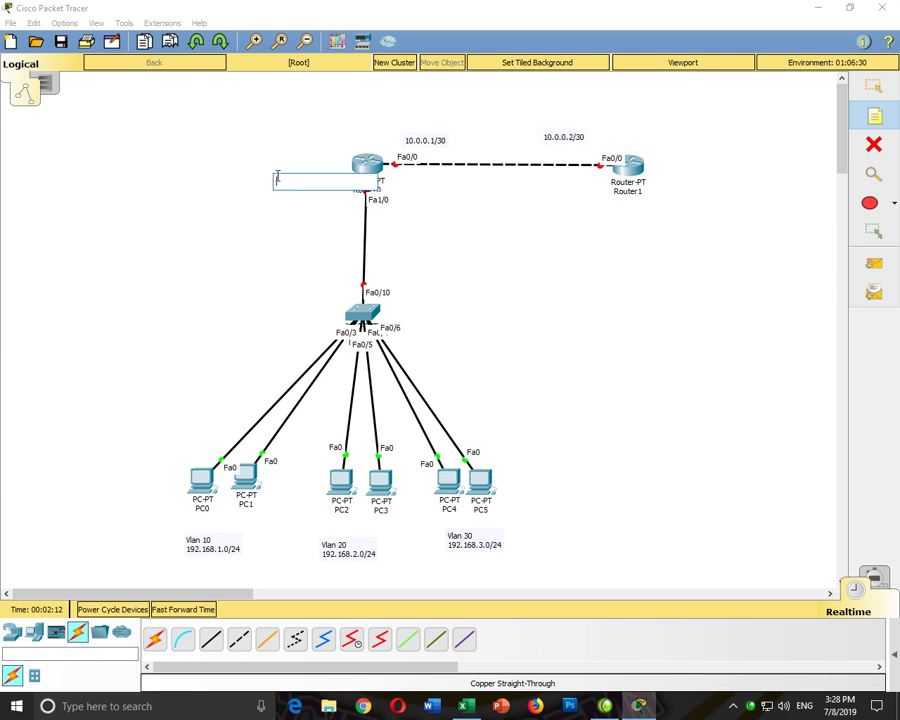
pyautogui.click(246, 177)
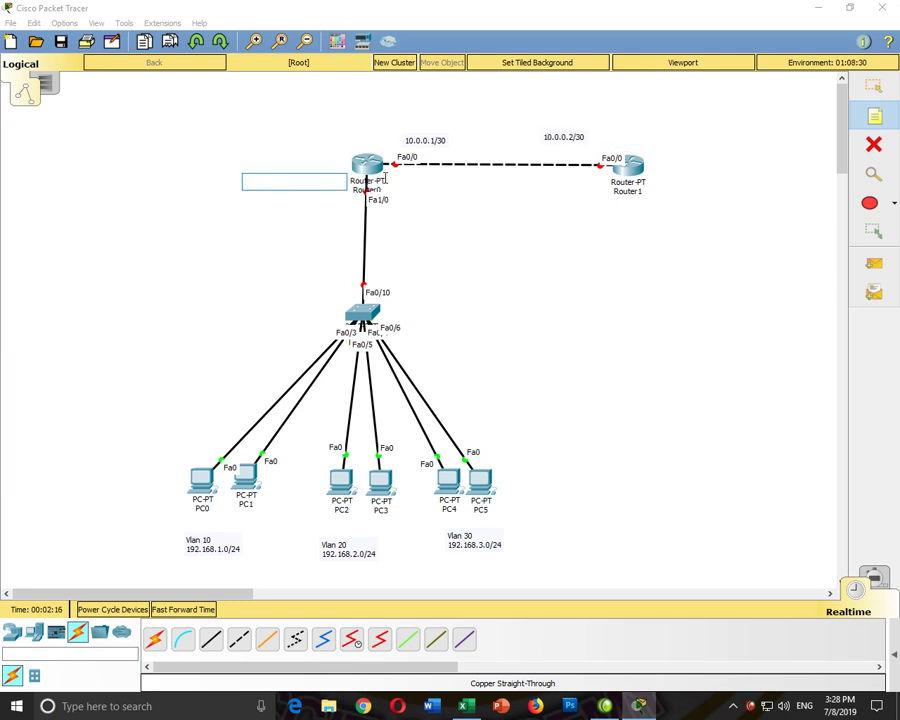
pyautogui.click(84, 178)
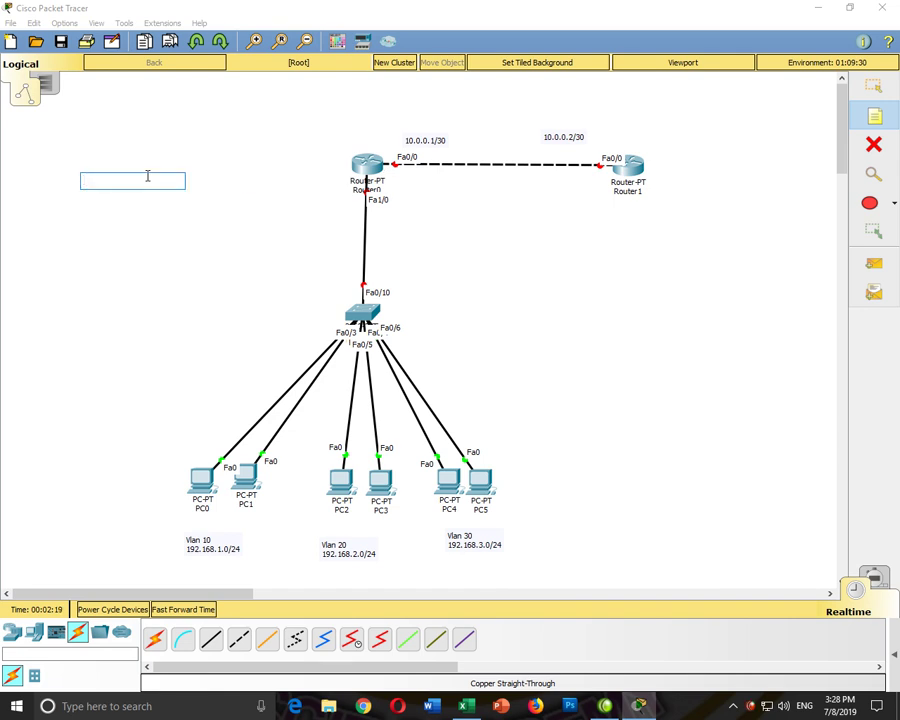
pyautogui.write('I')
pyautogui.write('astEthernet ')
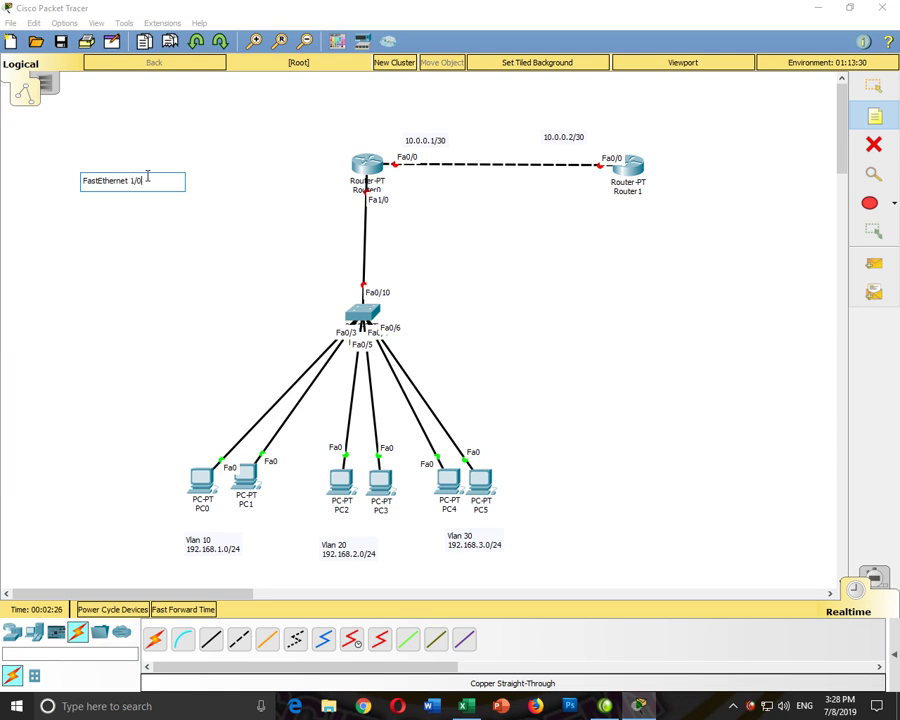
pyautogui.write('1/0')
pyautogui.press('Return')
pyautogui.write('no sh')
pyautogui.press('Return')
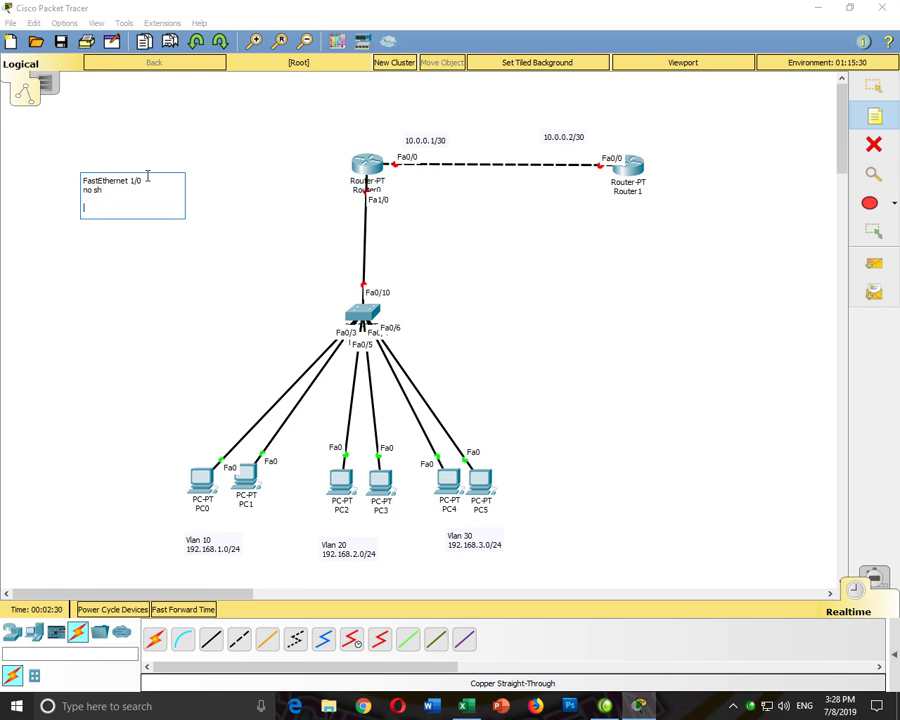
pyautogui.write('FastEthernet 1/0.1')
pyautogui.press('Return')
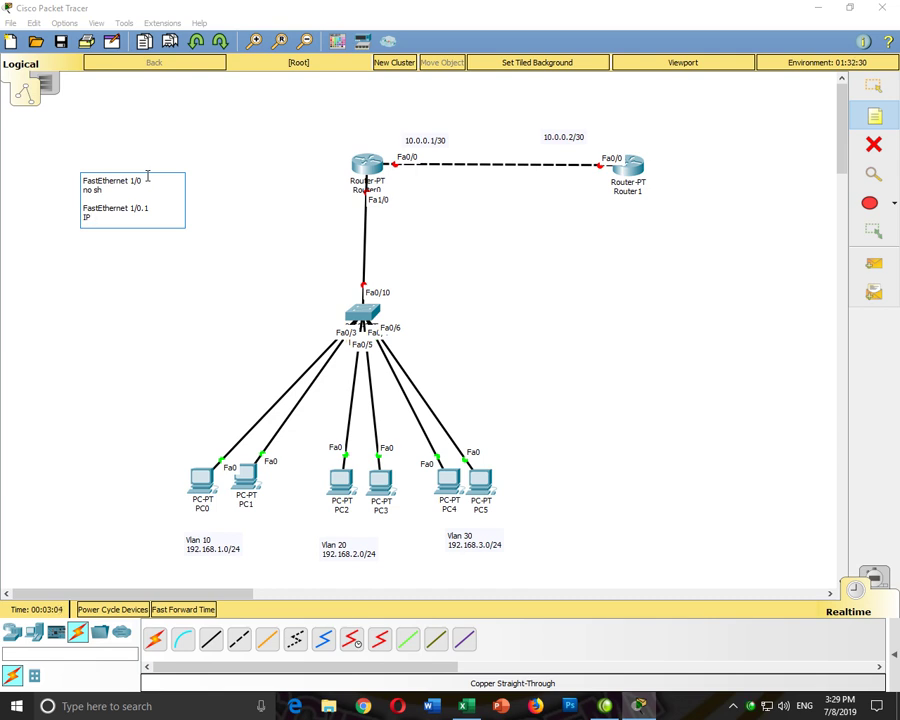
pyautogui.click(866, 95)
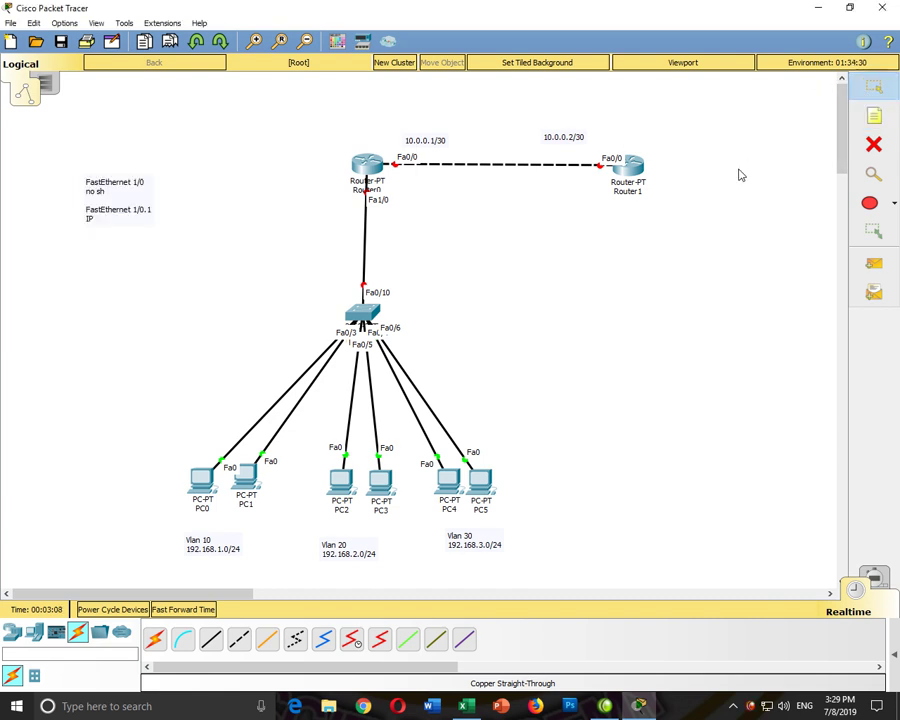
# - Open Router1's command line full size, decline the initial configuration dialog and enter global configuration mode
pyautogui.click(628, 172)
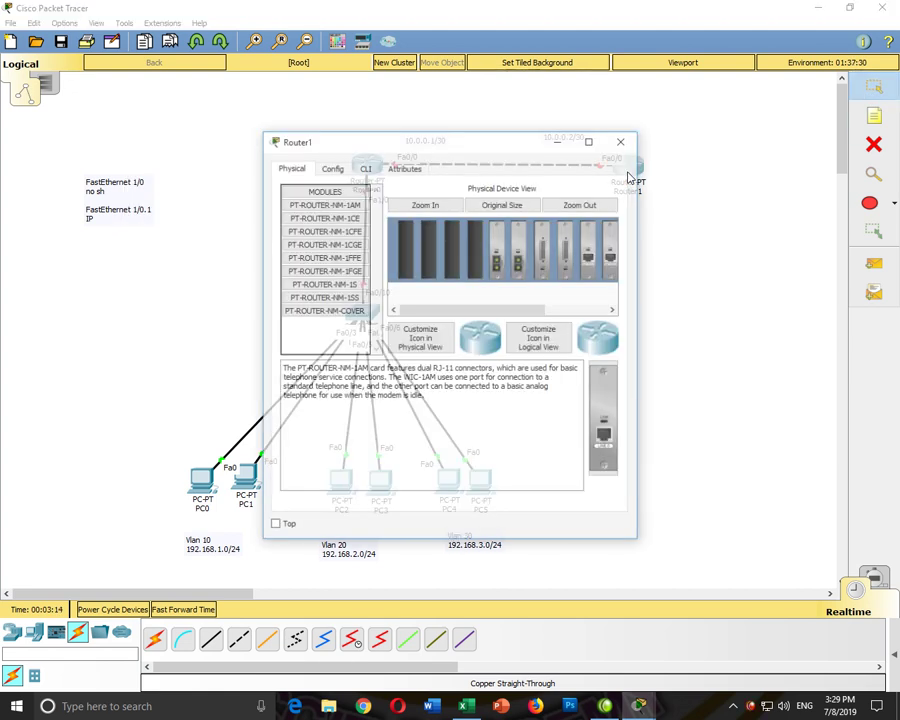
pyautogui.click(370, 168)
pyautogui.doubleClick(404, 142)
pyautogui.press('Return')
pyautogui.press('Return')
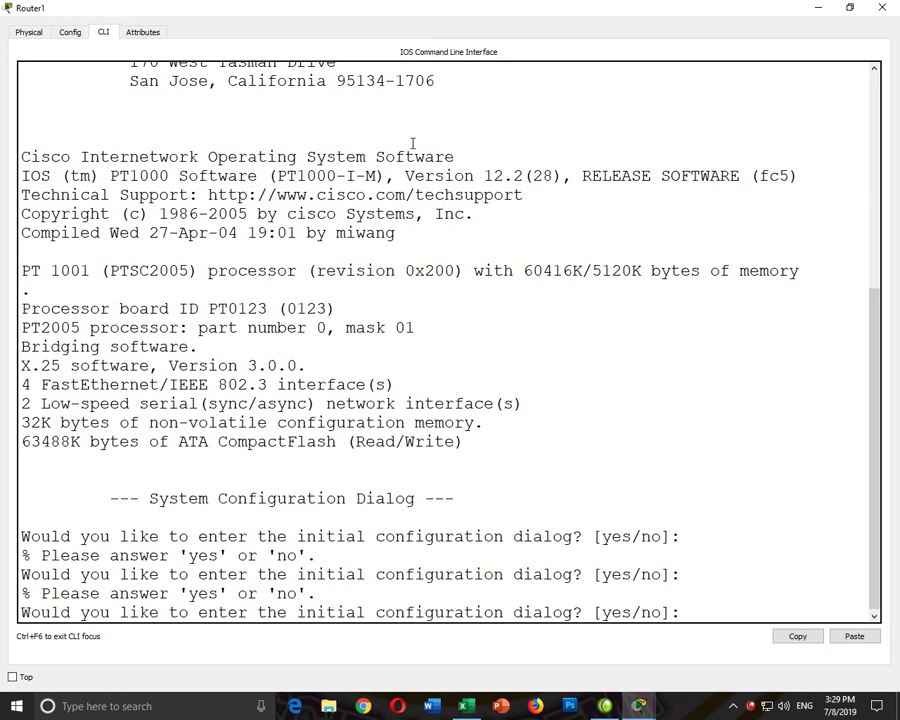
pyautogui.write('no')
pyautogui.press('Return')
pyautogui.press('Return')
pyautogui.press('Return')
pyautogui.write('conf t')
pyautogui.press('Return')
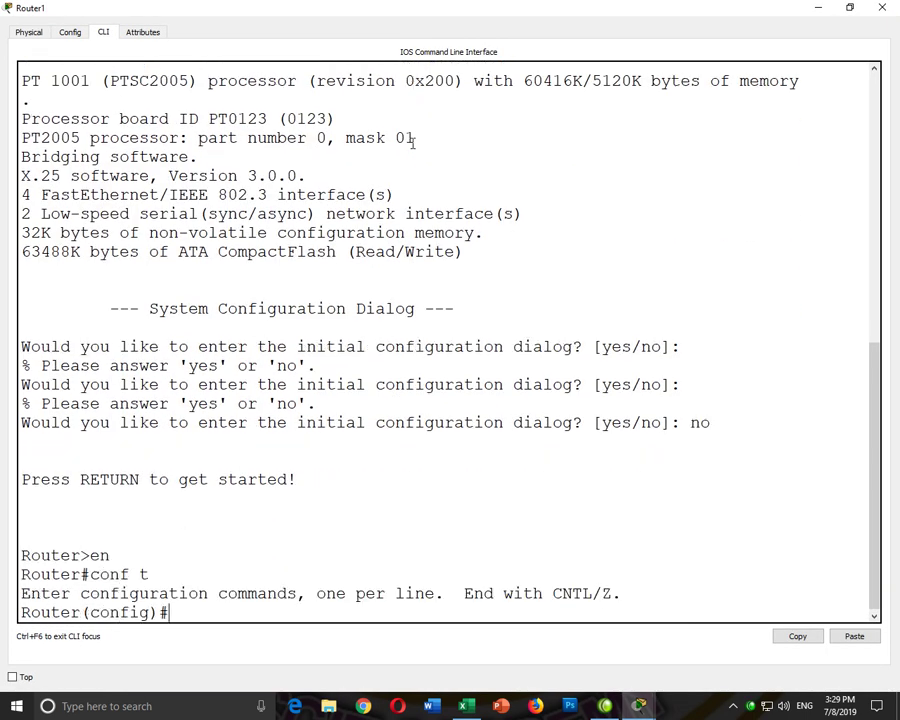
# - Create the DHCP pool CCNA on Router1 with network 192.168.1.0 and mask 255.255.255.0
pyautogui.write('ip dh')
pyautogui.press('Tab')
pyautogui.write('po')
pyautogui.press('Tab')
pyautogui.write('CCNA')
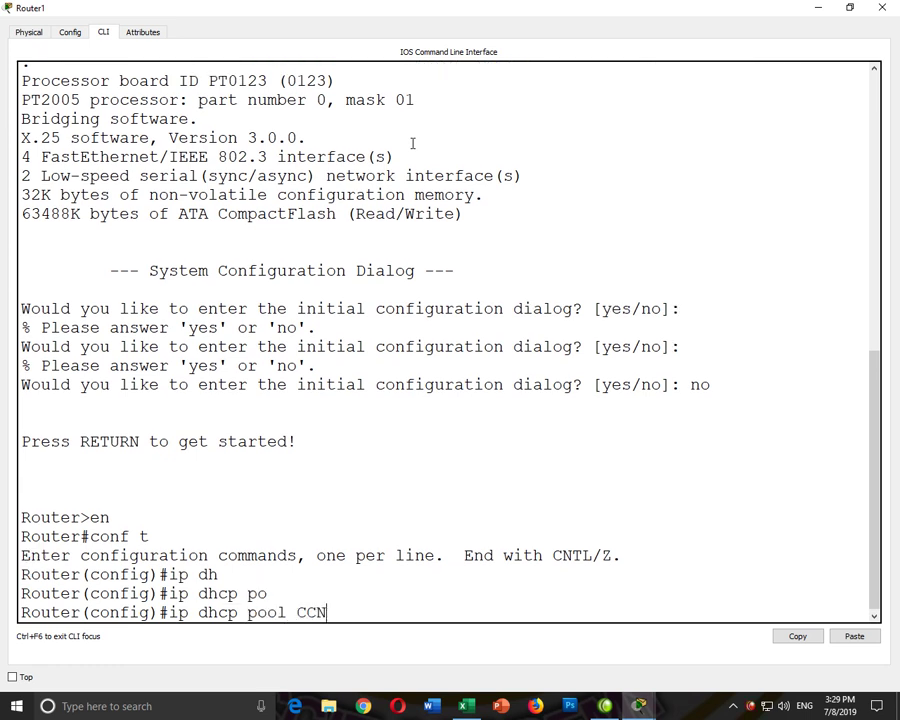
pyautogui.press('Return')
pyautogui.write('net')
pyautogui.press('Tab')
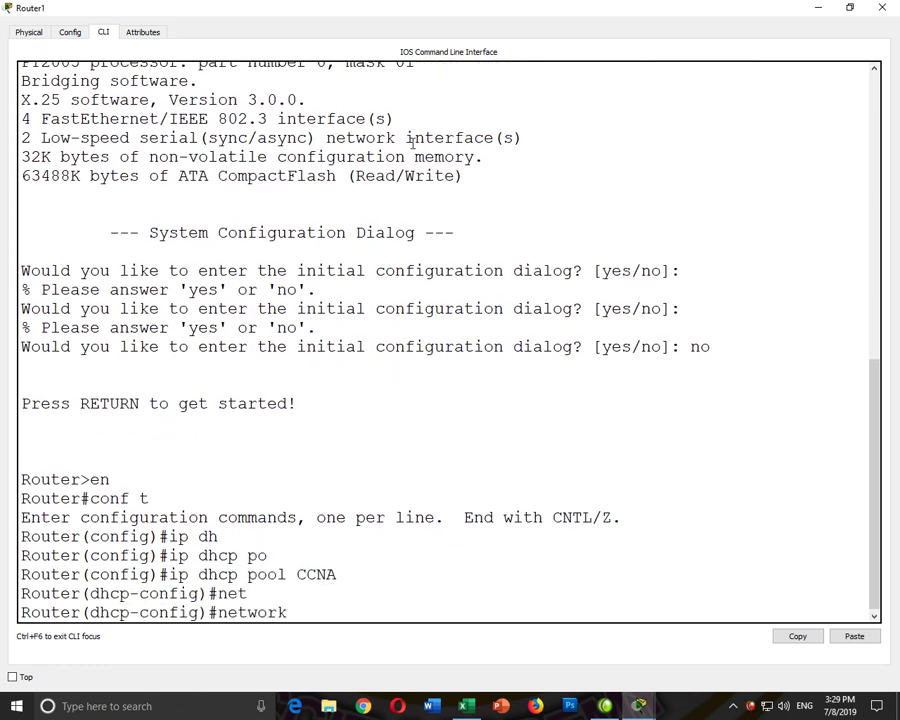
pyautogui.write('192.168.1.0 255.2')
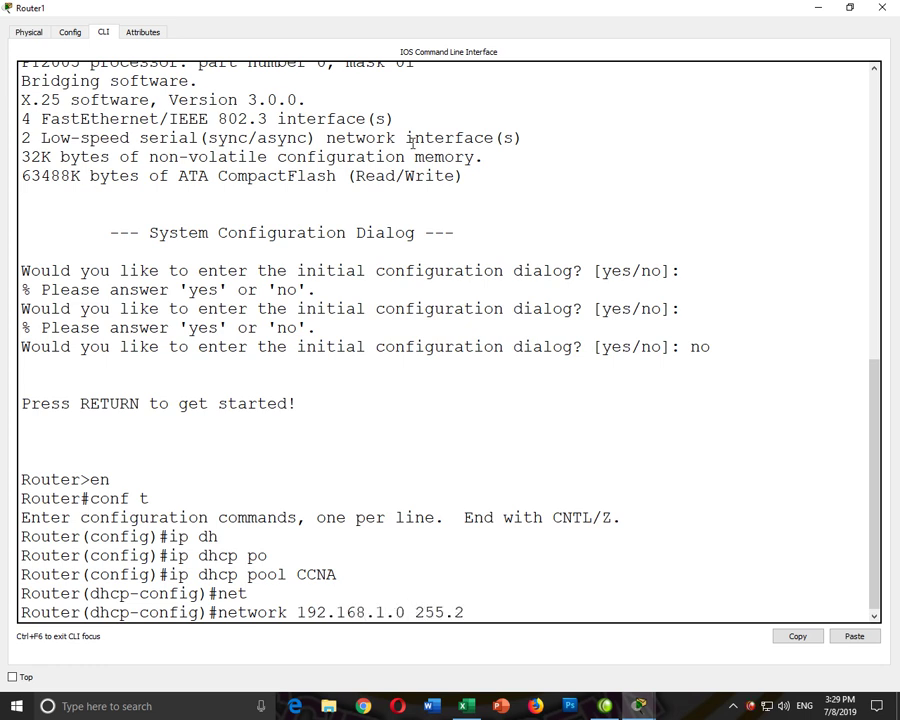
pyautogui.write('55.255.0')
pyautogui.press('Return')
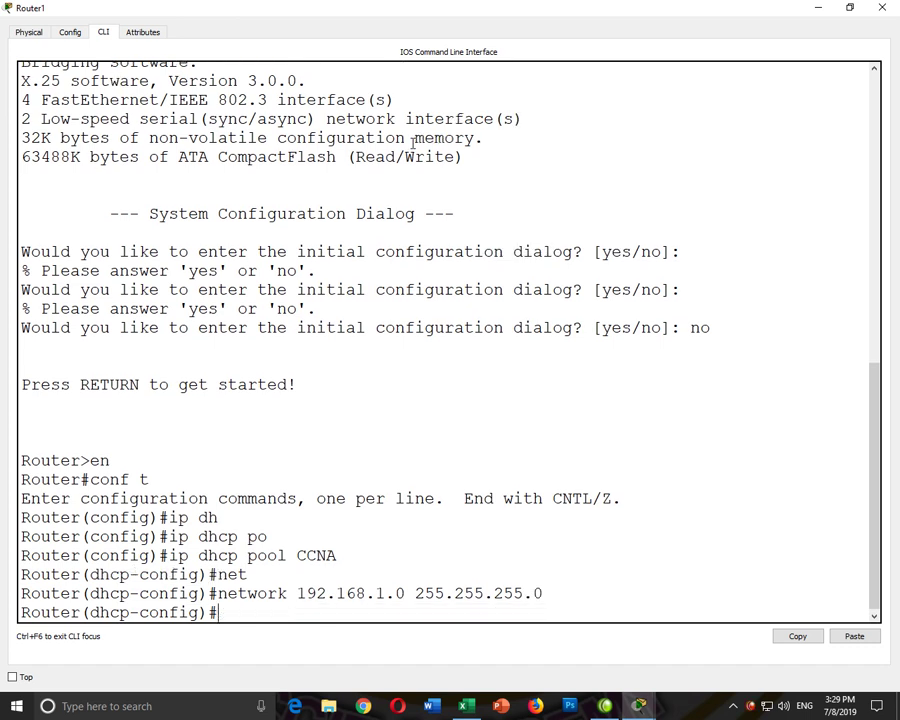
# - Set the CCNA pool's default router to 192.168.1.2
pyautogui.write('de')
pyautogui.press('Tab')
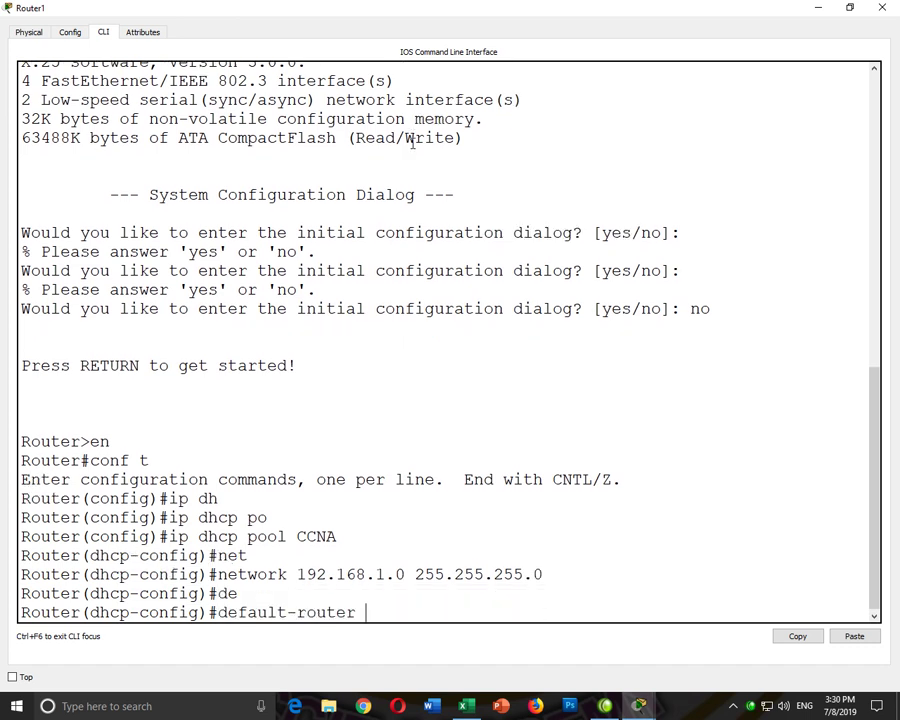
pyautogui.write('192.168.1.1')
pyautogui.press('BackSpace')
pyautogui.write('2')
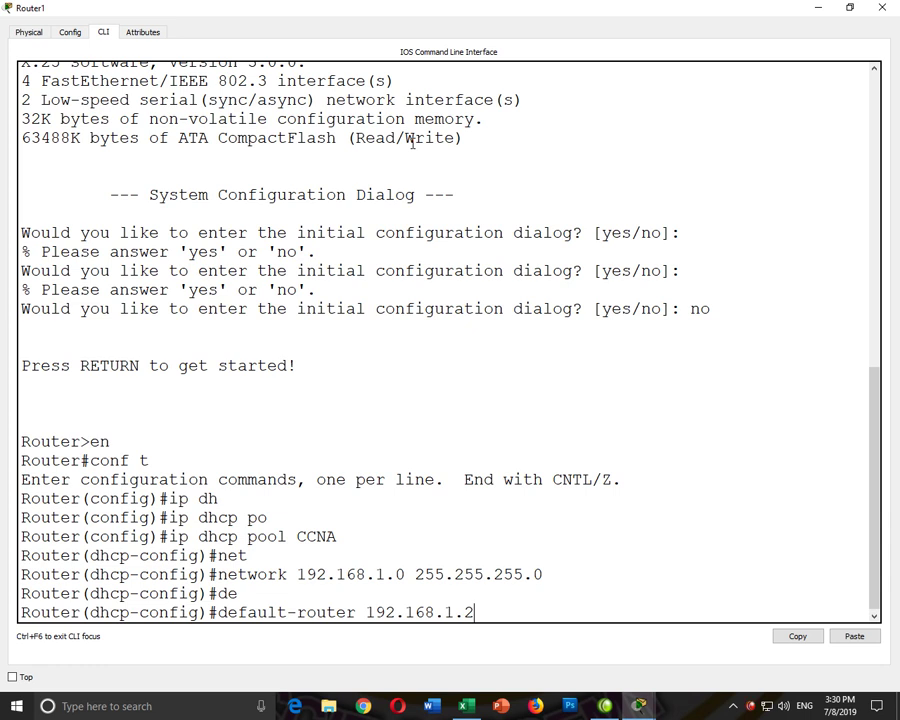
pyautogui.press('Return')
# - Set the CCNA pool's DNS server to 192.168.1.3 and return to global configuration mode
pyautogui.write('dns')
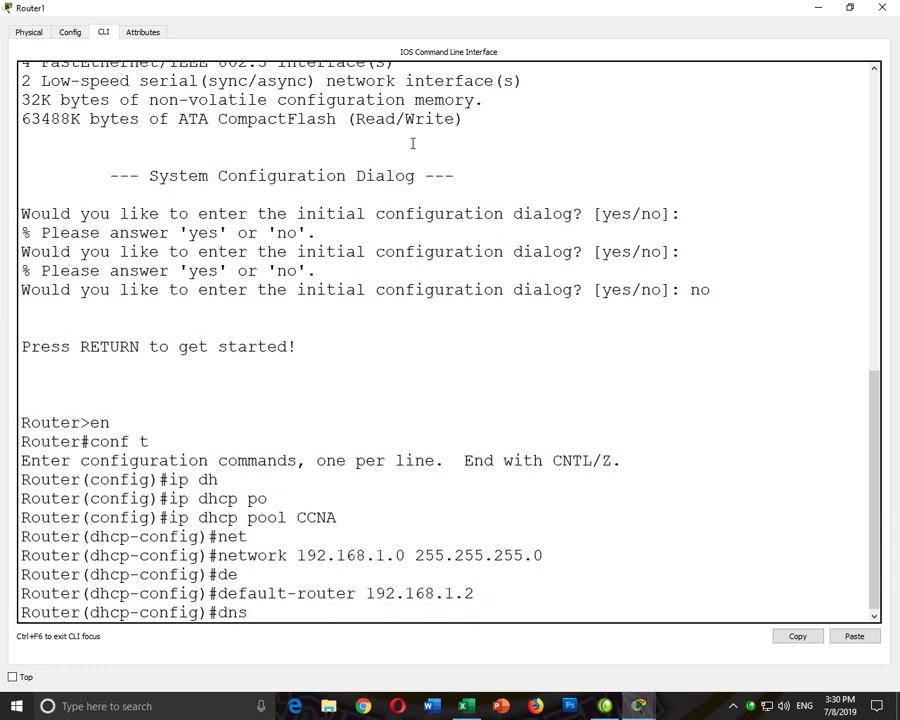
pyautogui.press('Tab')
pyautogui.write('192.')
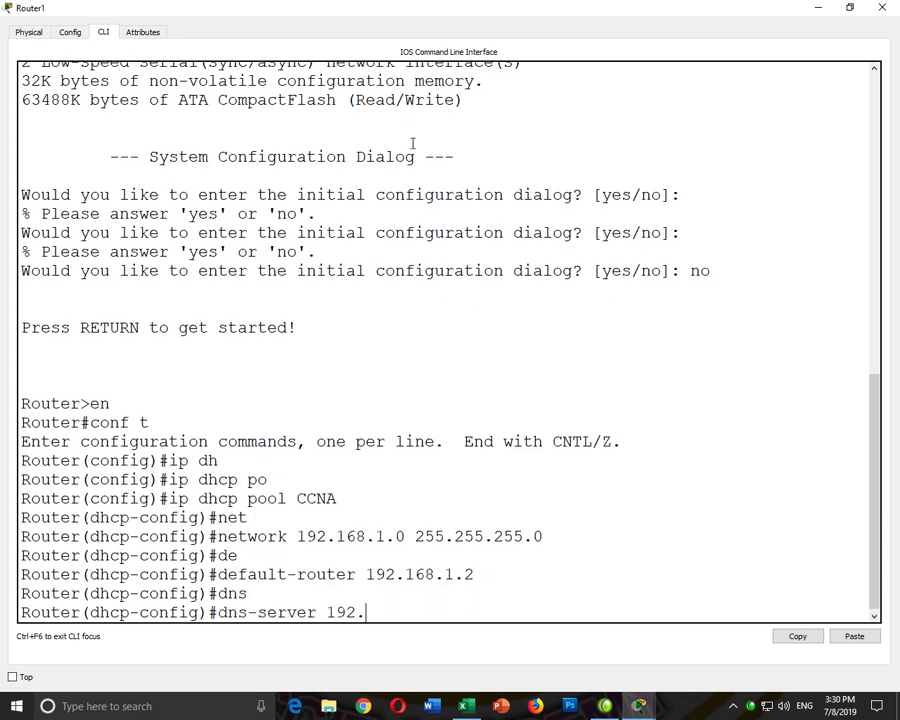
pyautogui.write('168.1.3')
pyautogui.press('Return')
pyautogui.write('exit')
pyautogui.press('Return')
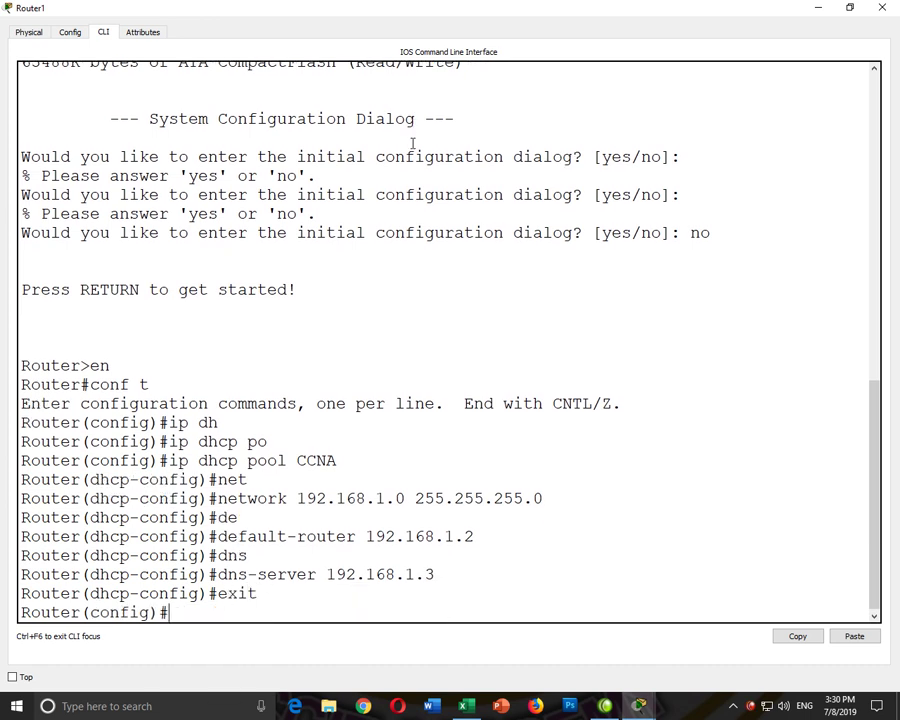
# - Exclude addresses 192.168.1.1 through 192.168.1.3 from DHCP, consulting the command's help for the low and high address arguments
pyautogui.write('ip dh')
pyautogui.press('Tab')
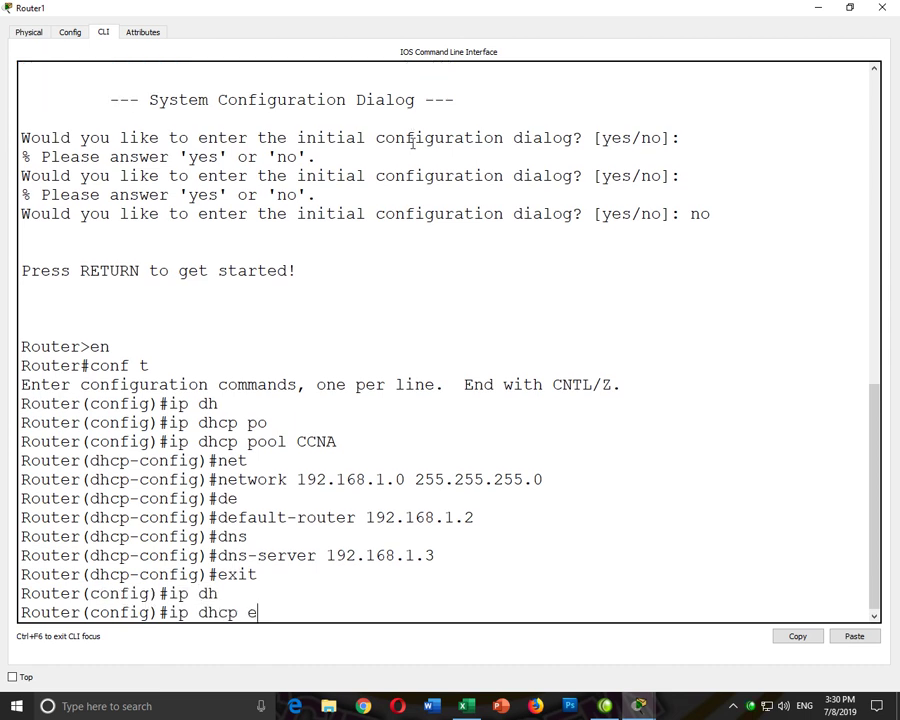
pyautogui.write('ex')
pyautogui.press('Tab')
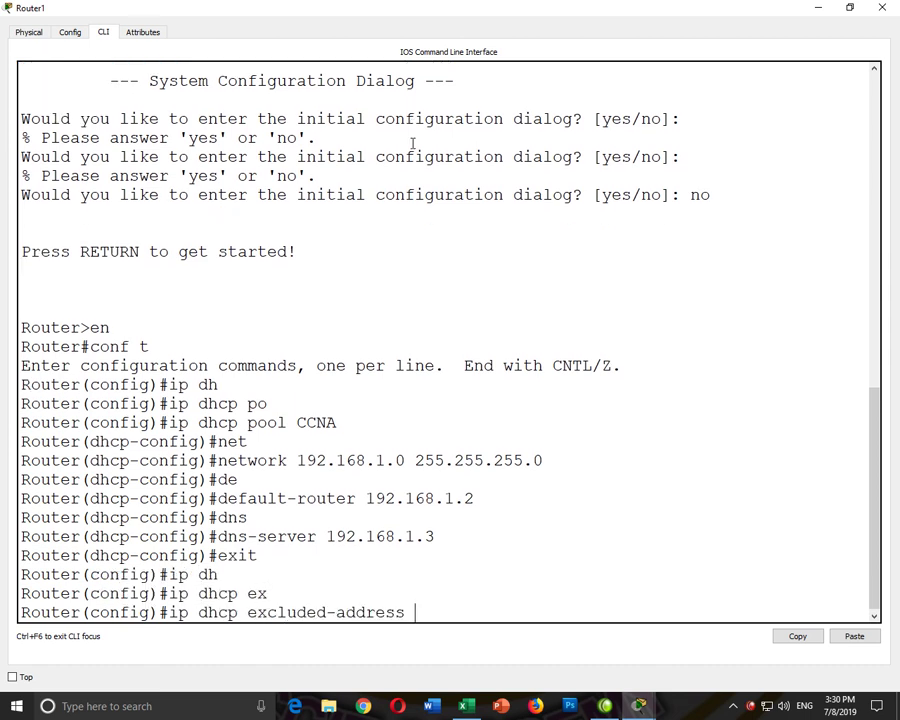
pyautogui.write('1')
pyautogui.press('BackSpace')
pyautogui.write('?')
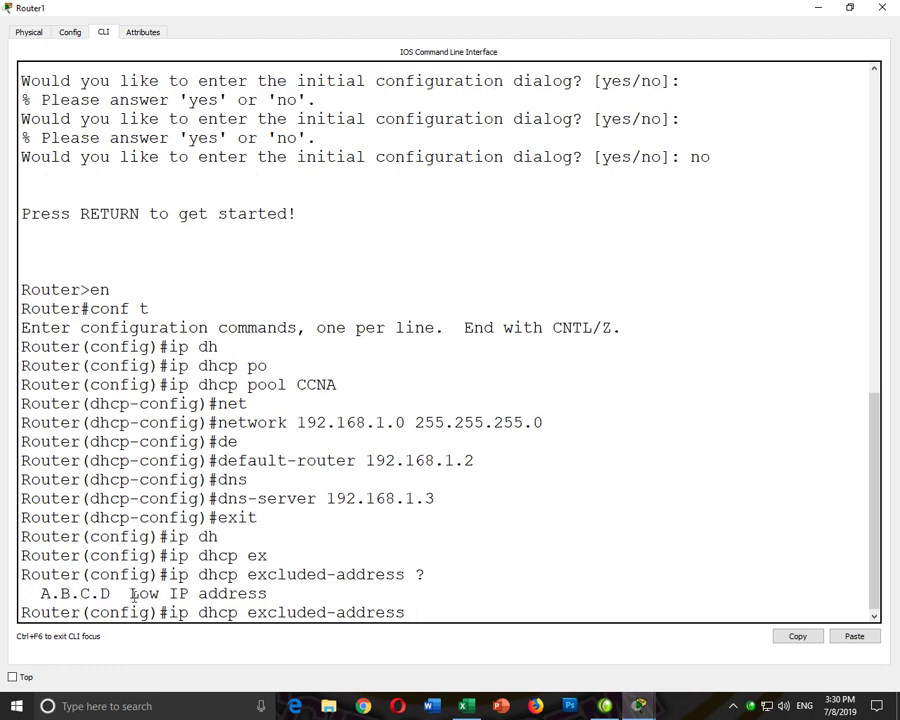
pyautogui.moveTo(132, 594); pyautogui.dragTo(257, 612)
pyautogui.click(532, 609)
pyautogui.write('192.168.1.1 ?')
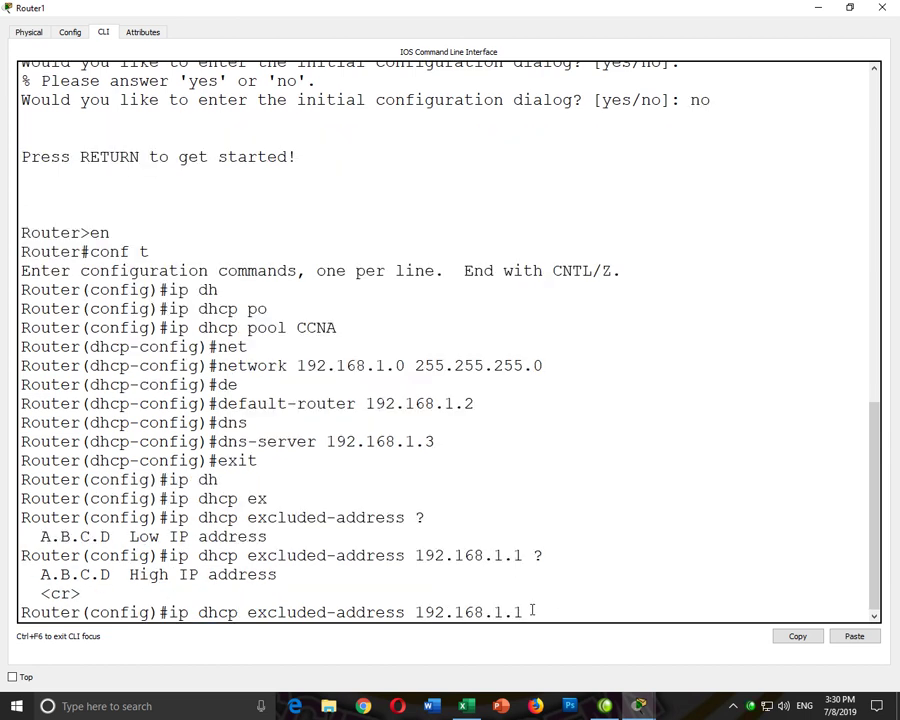
pyautogui.moveTo(137, 572); pyautogui.dragTo(468, 589)
pyautogui.click(550, 614)
pyautogui.write('192.168.1.3')
pyautogui.press('Return')
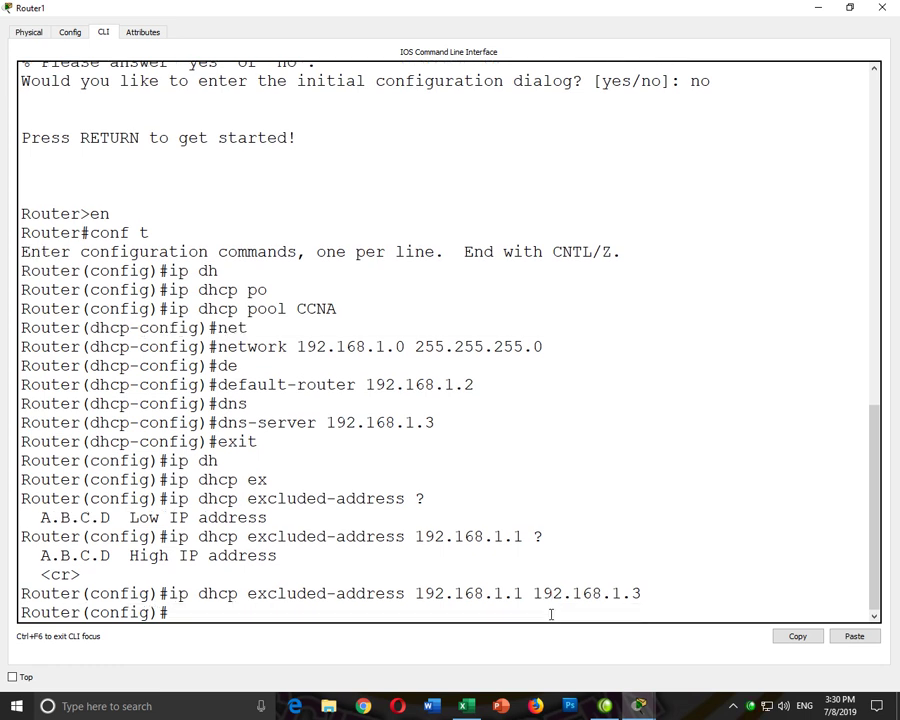
# - Create the DHCP pool CCNP with network 192.168.2.0 and mask 255.255.255.0
pyautogui.write('ip dh')
pyautogui.press('Tab')
pyautogui.write('po')
pyautogui.press('Tab')
pyautogui.write('CCNP')
pyautogui.press('Return')
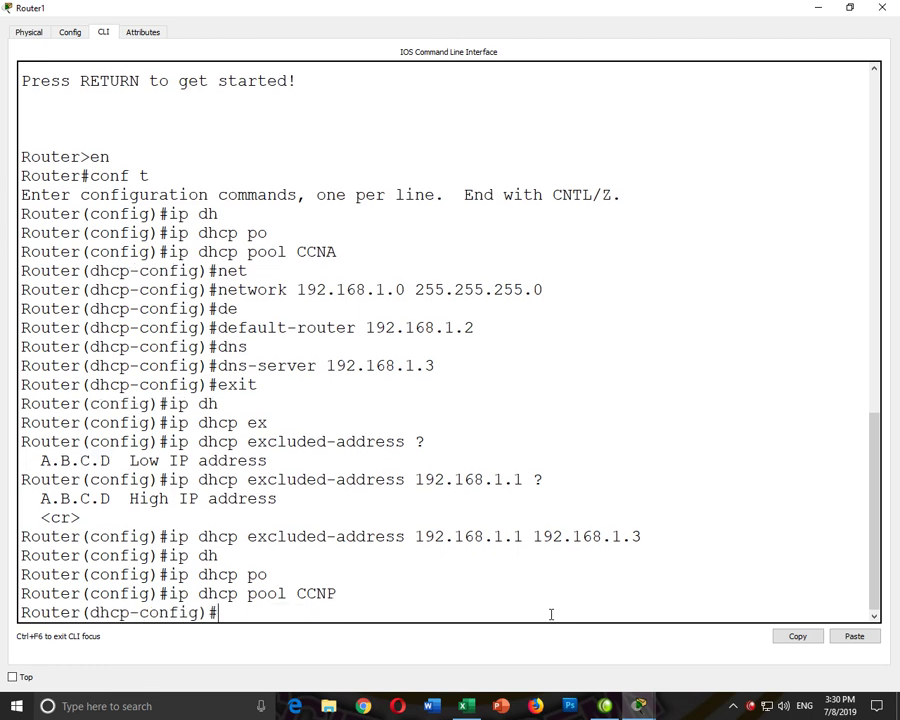
pyautogui.write('net')
pyautogui.press('Tab')
pyautogui.write('192.168')
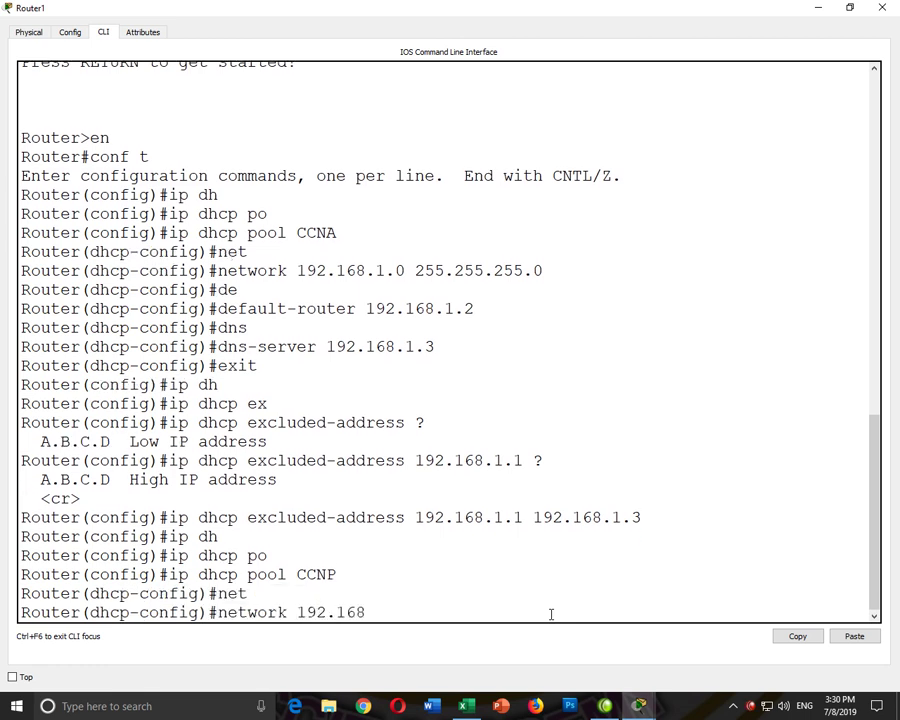
pyautogui.write('.2.0 255.255.255.0')
pyautogui.press('Return')
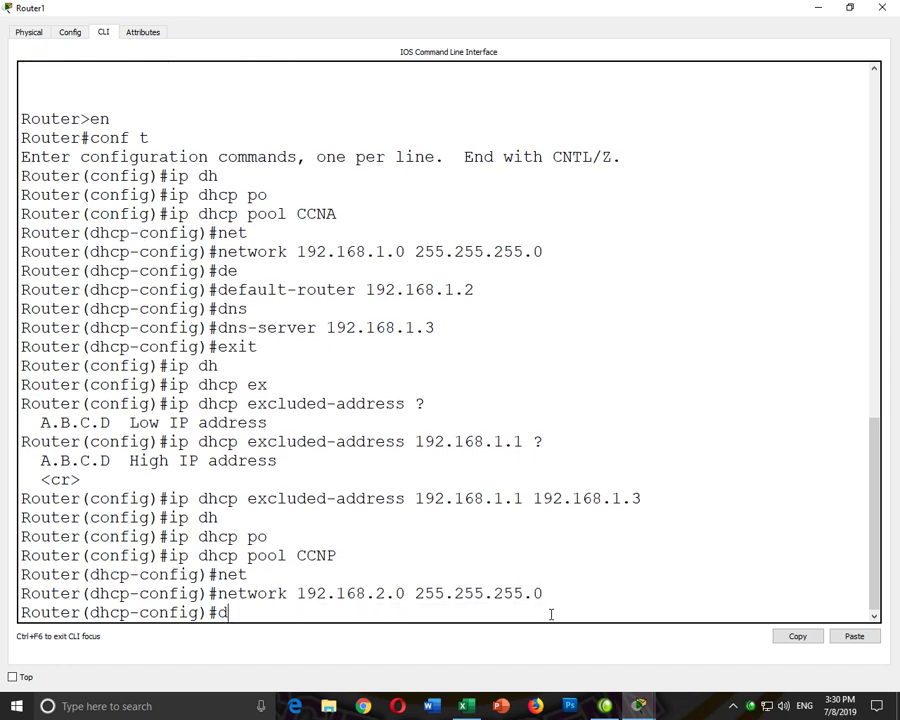
# - Set the CCNP pool's default router to 192.168.2.2
pyautogui.write('de')
pyautogui.press('Tab')
pyautogui.write('1')
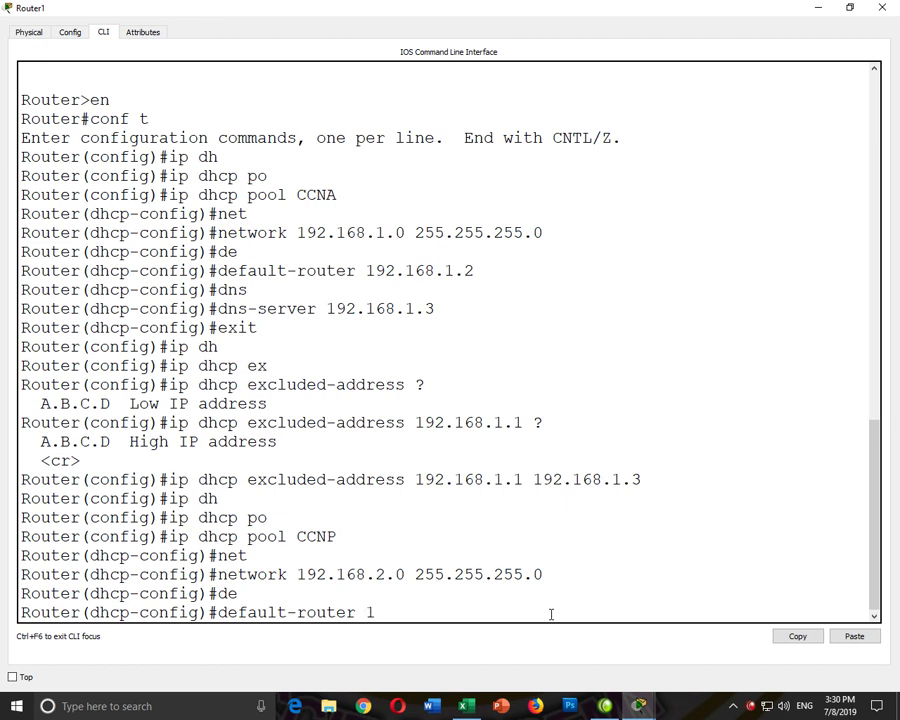
pyautogui.write('92.168.2.1')
pyautogui.press('BackSpace')
pyautogui.write('2')
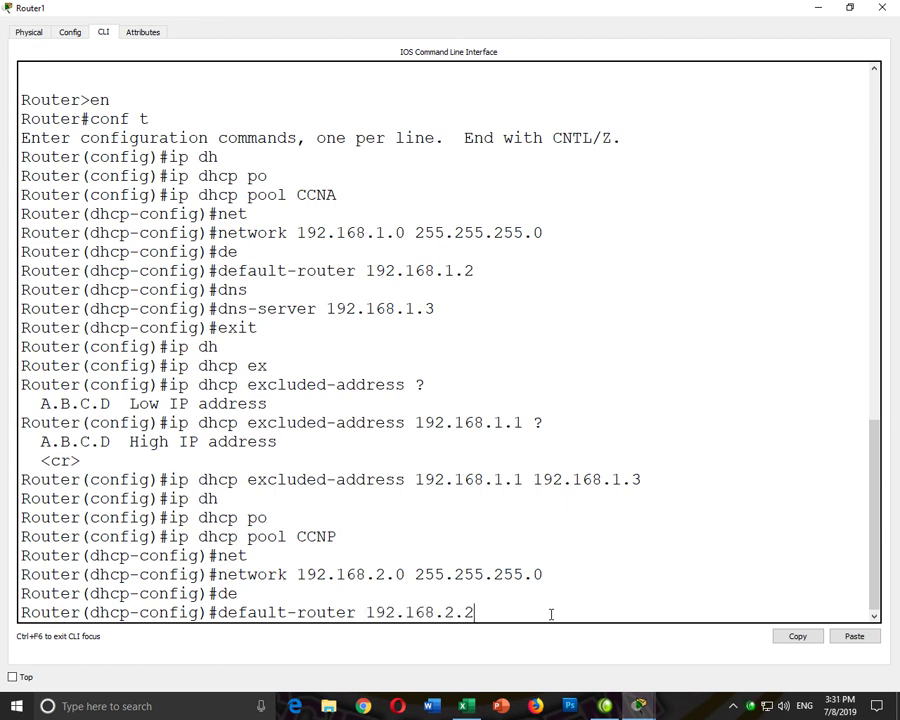
pyautogui.press('Return')
# - Set the CCNP pool's DNS server to 192.168.2.3 and return to global configuration mode
pyautogui.write('dn')
pyautogui.press('Tab')
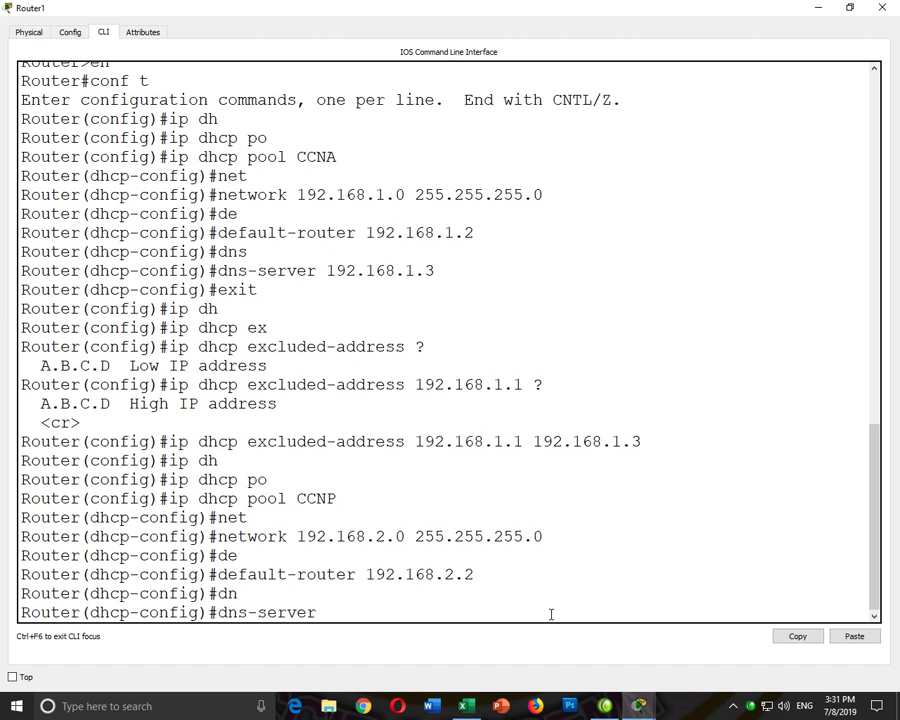
pyautogui.write('192.168.2.3')
pyautogui.press('Return')
pyautogui.write('exit')
pyautogui.press('Return')
# - Exclude addresses 192.168.2.1 through 192.168.2.3 from DHCP assignment
pyautogui.write('ip dh')
pyautogui.press('Tab')
pyautogui.write('ex')
pyautogui.press('Tab')
pyautogui.write('192.168.2.1 192.168.2.3')
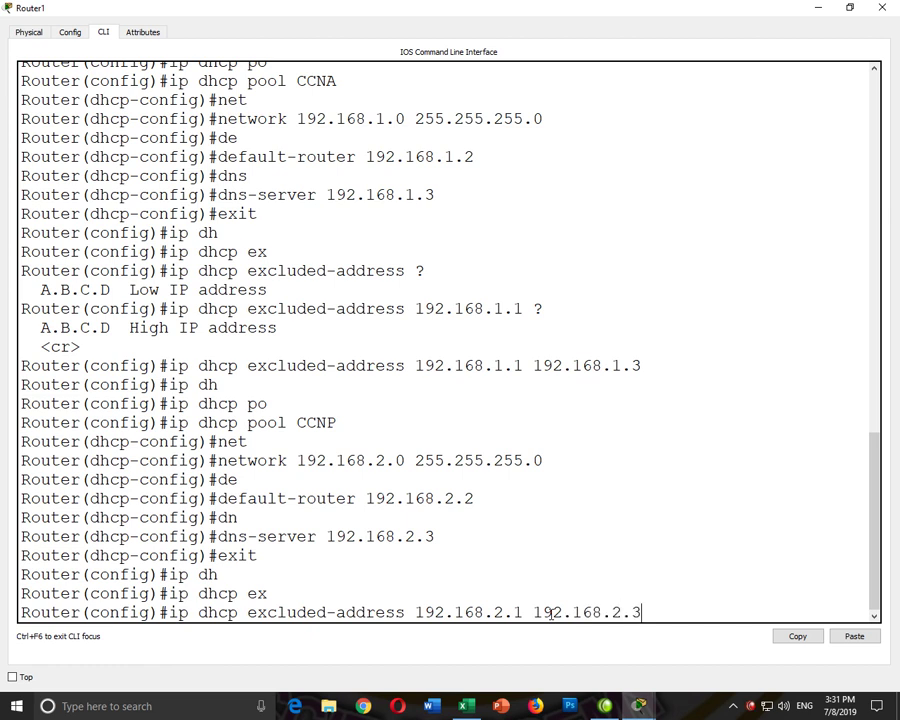
pyautogui.press('Return')
# - Create a DHCP pool named CCIE
pyautogui.write('ip dhcp p')
pyautogui.press('Tab')
pyautogui.write('p')
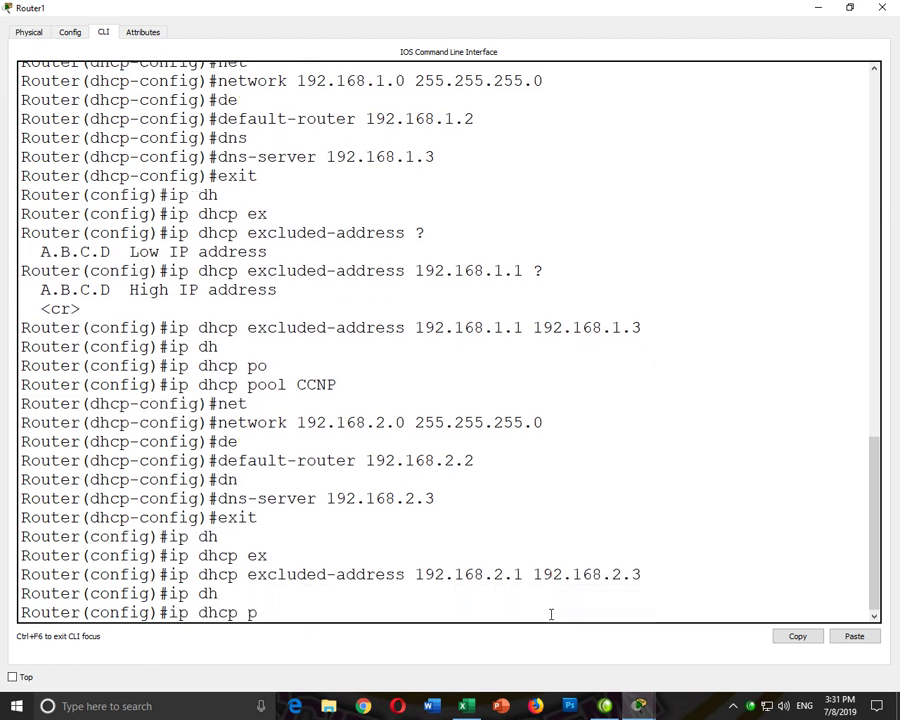
pyautogui.write('o')
pyautogui.press('Tab')
pyautogui.write('CCIE')
pyautogui.press('Return')
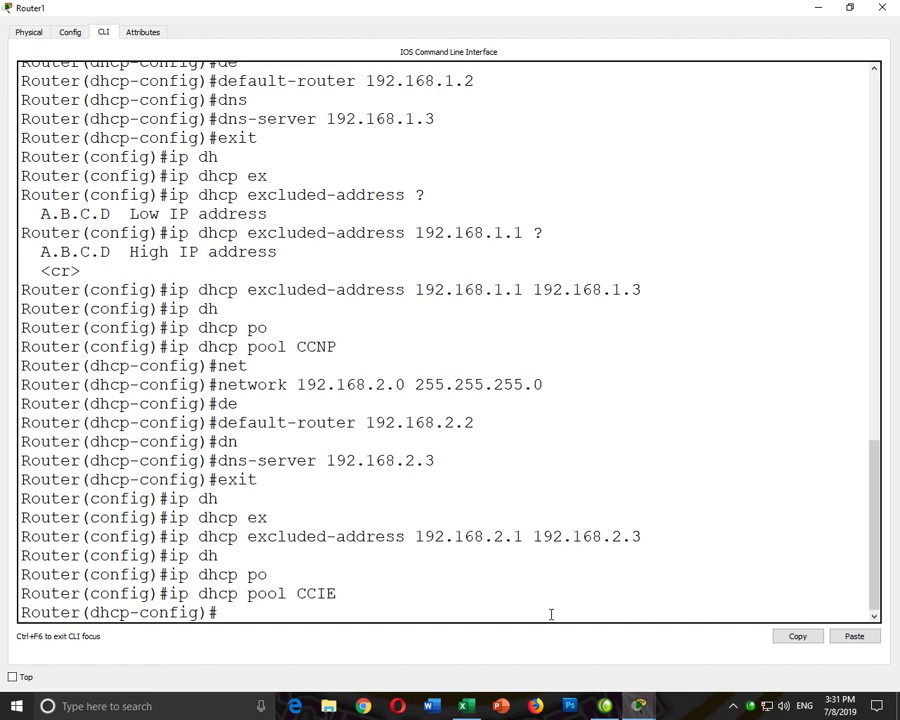
# - Set the CCIE pool's network to 192.168.3.0 with mask 255.255.255.0
pyautogui.write('net')
pyautogui.press('Tab')
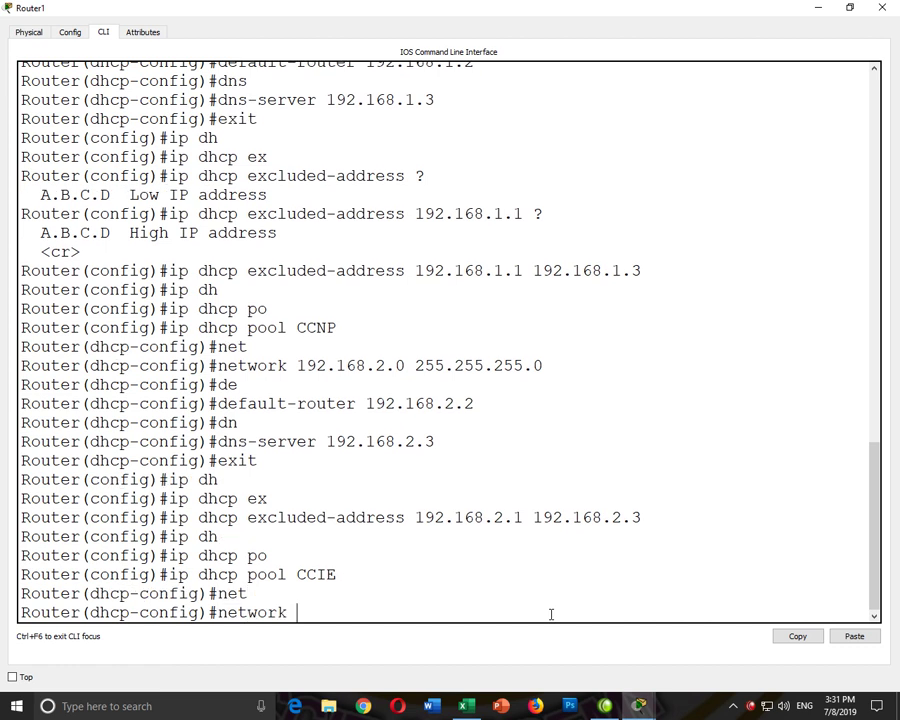
pyautogui.write('192.168.3.0 2')
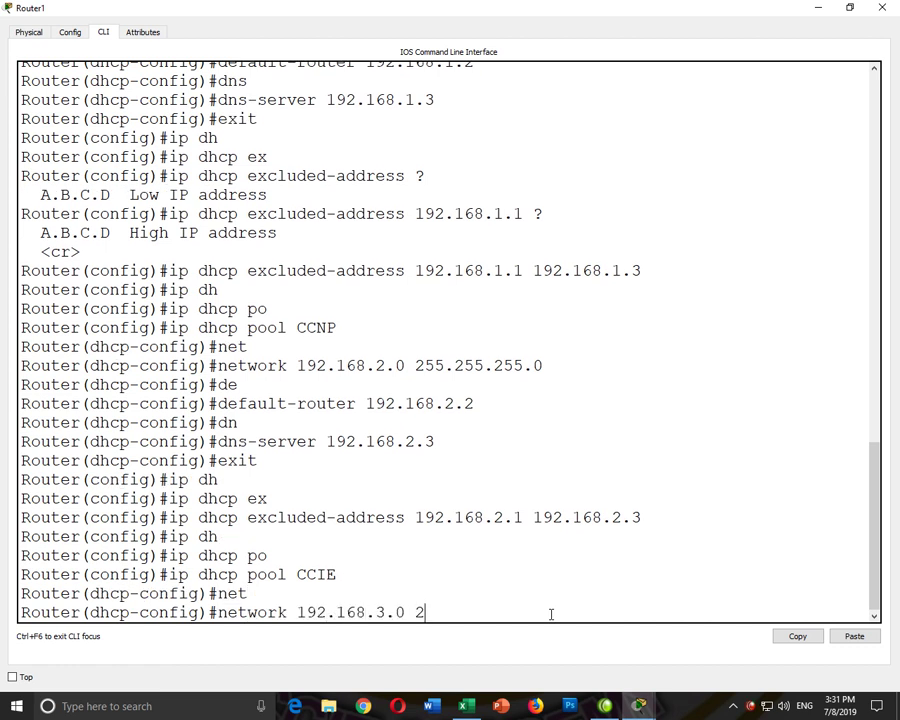
pyautogui.write('55.255.255.0')
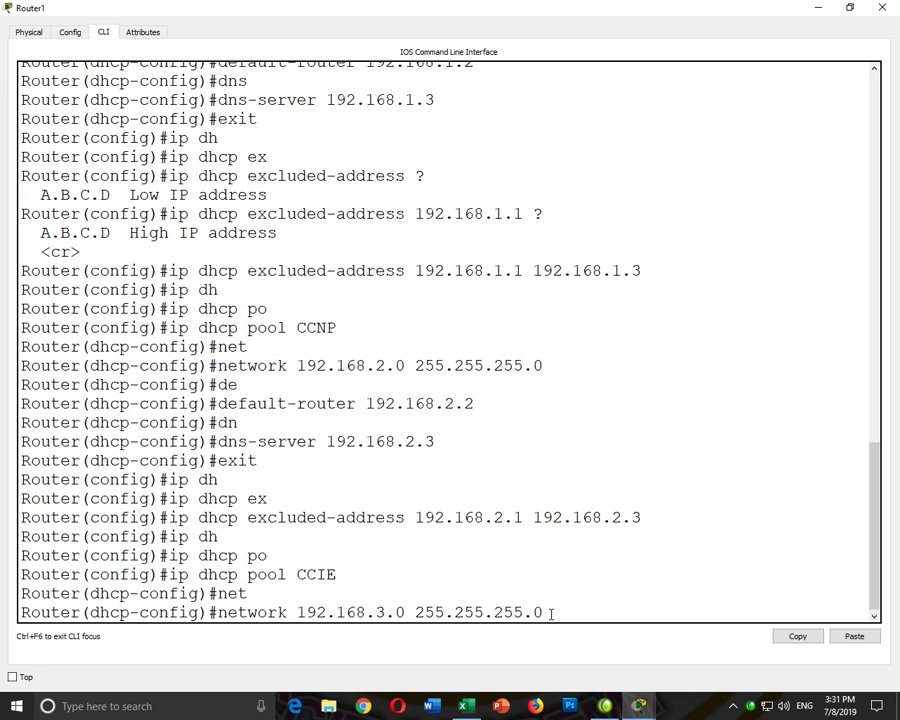
pyautogui.press('Return')
# - Set the CCIE pool's default router to 192.168.3.2
pyautogui.write('de')
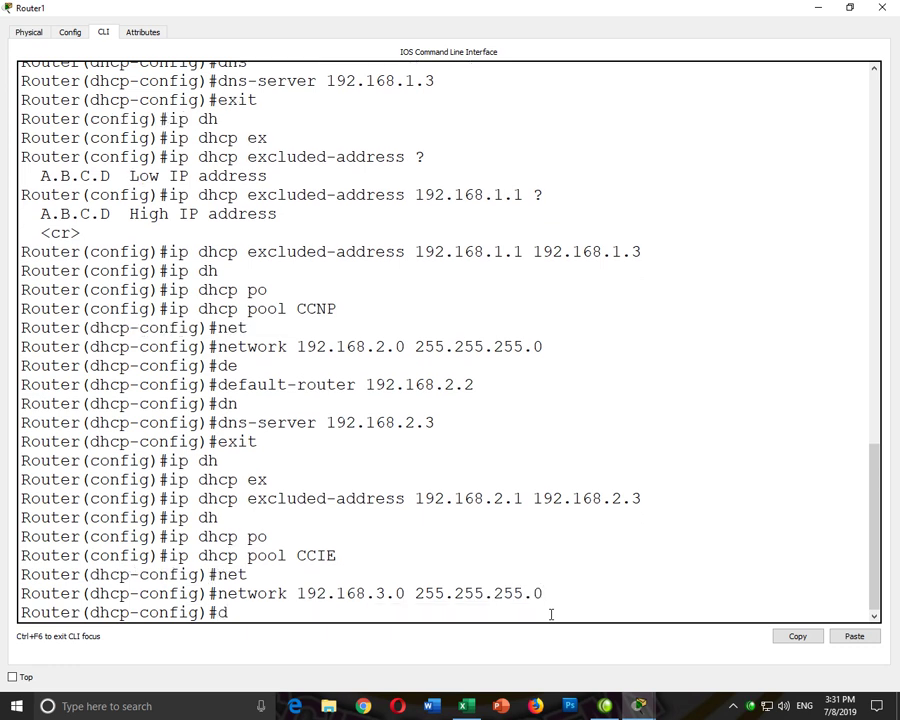
pyautogui.press('Tab')
pyautogui.write('192.168')
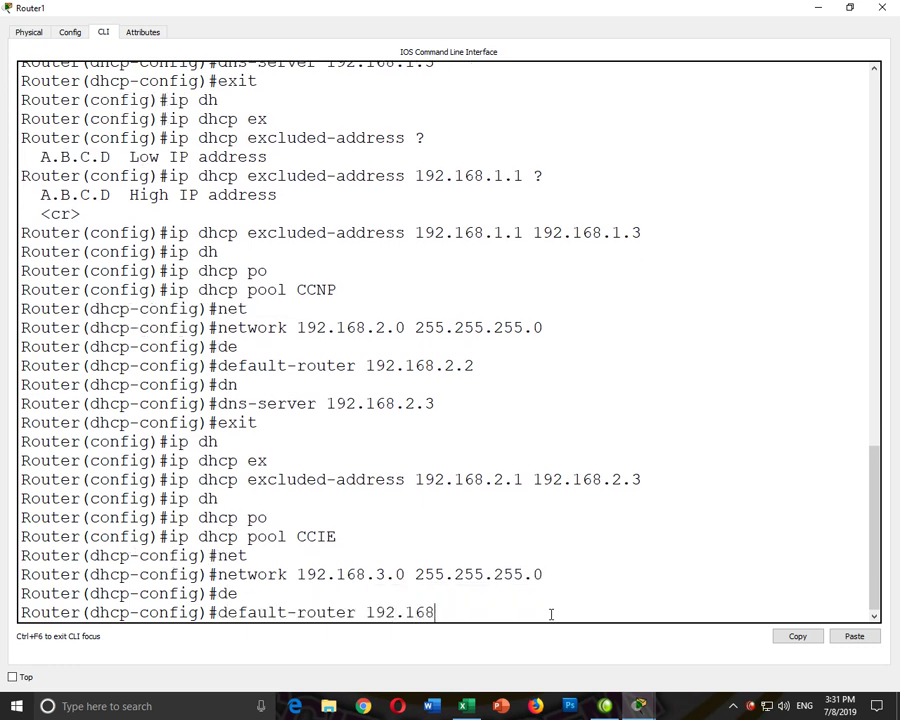
pyautogui.write('.3.2')
pyautogui.press('Return')
# - Set the CCIE pool's DNS server to 192.168.3.3 and return to global configuration mode
pyautogui.write('dns')
pyautogui.press('Tab')
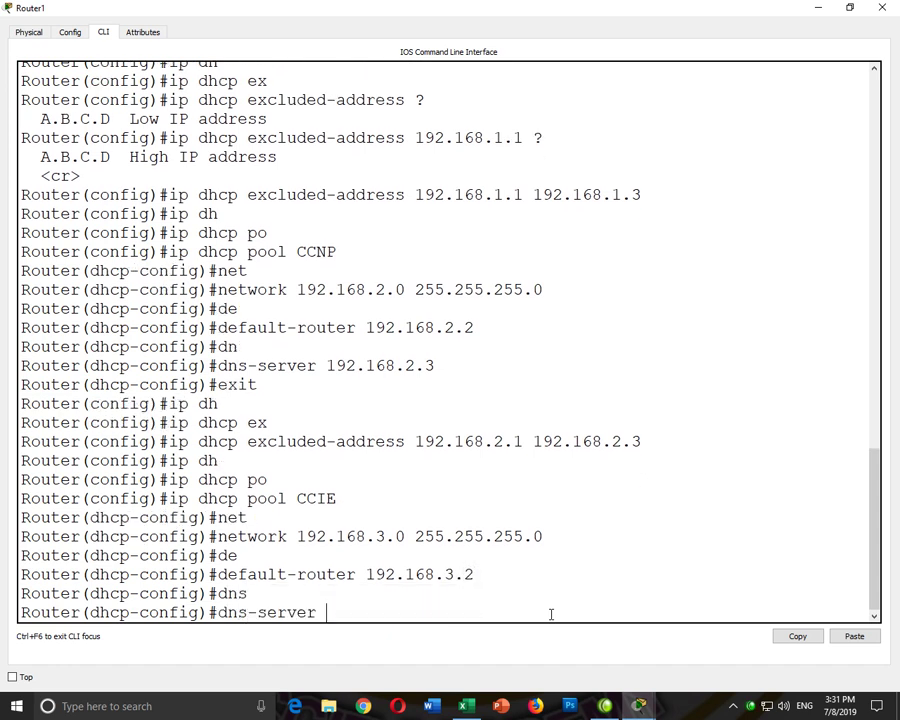
pyautogui.write('192.168.3.3')
pyautogui.press('Return')
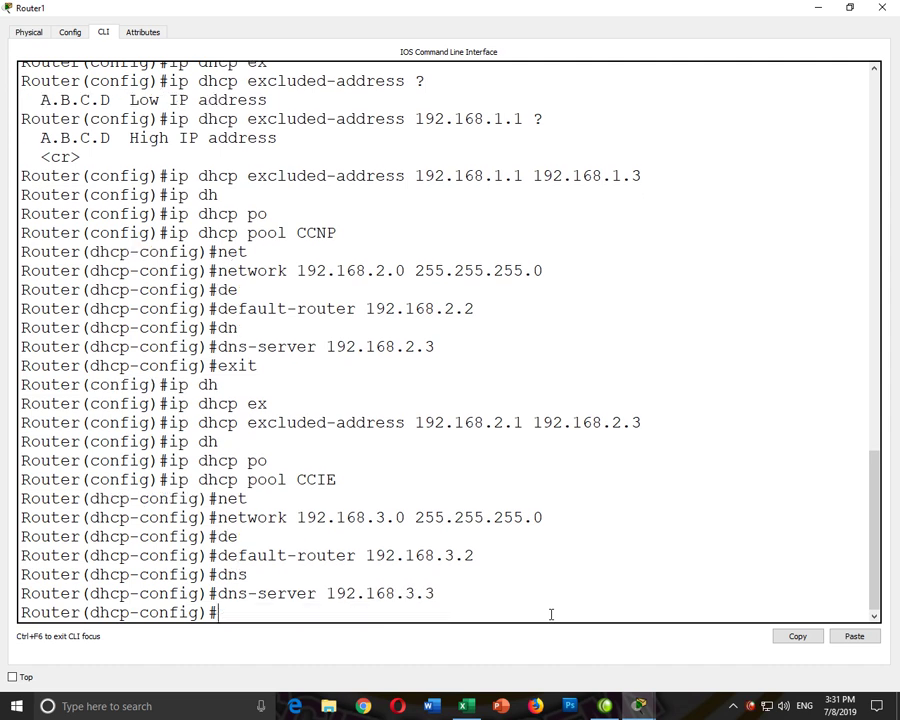
pyautogui.write('exit')
pyautogui.press('Return')
# - Exclude addresses 192.168.3.1 through 192.168.3.3 from DHCP assignment
pyautogui.write('ip ')
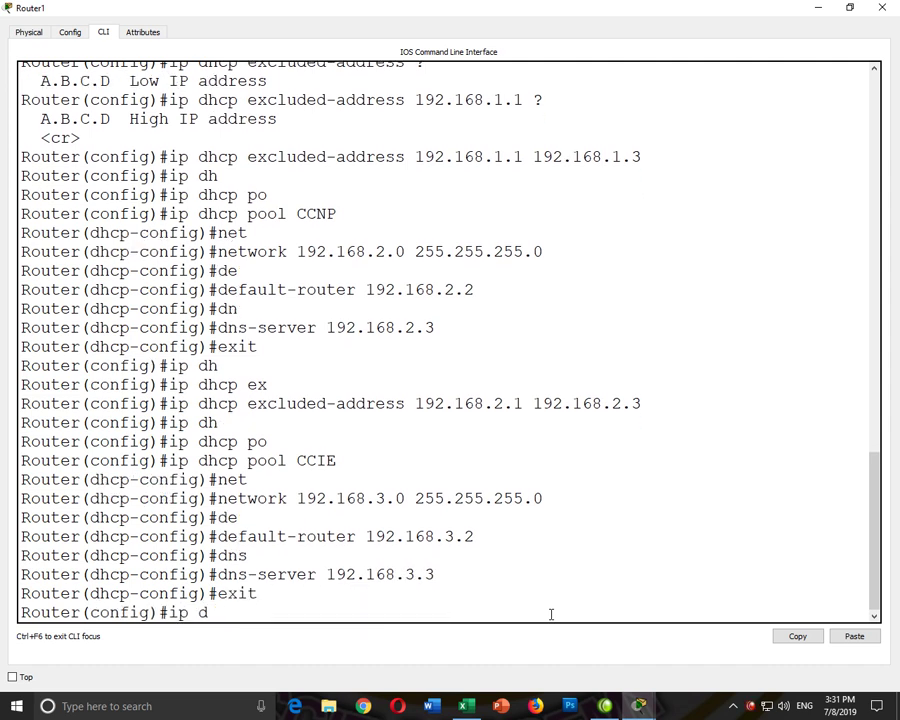
pyautogui.write('dh')
pyautogui.press('Tab')
pyautogui.write('ex')
pyautogui.press('Tab')
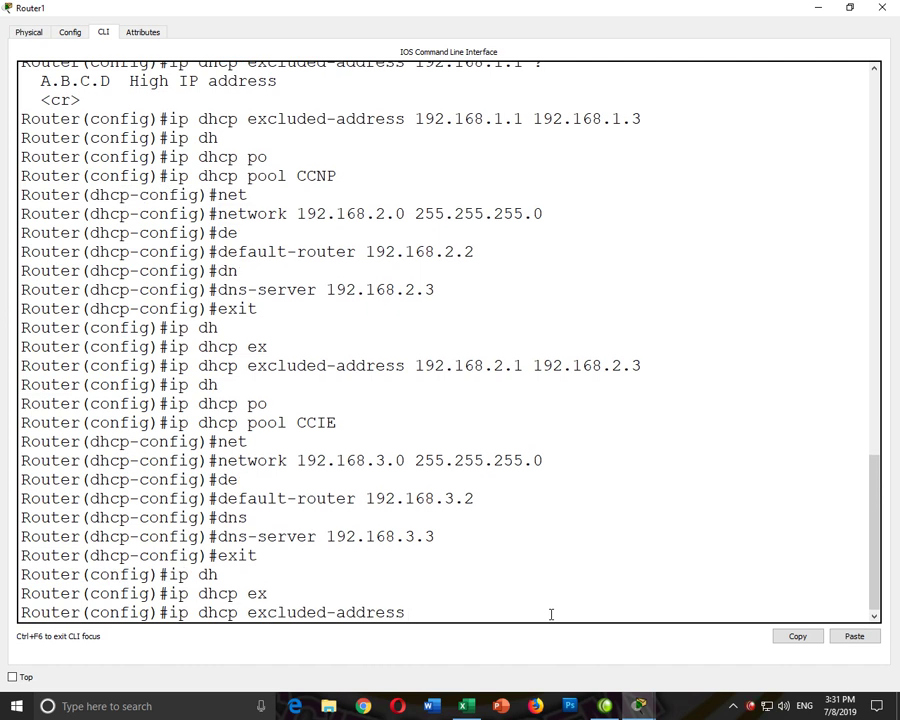
pyautogui.write('192.168.3.1 192.168.3.')
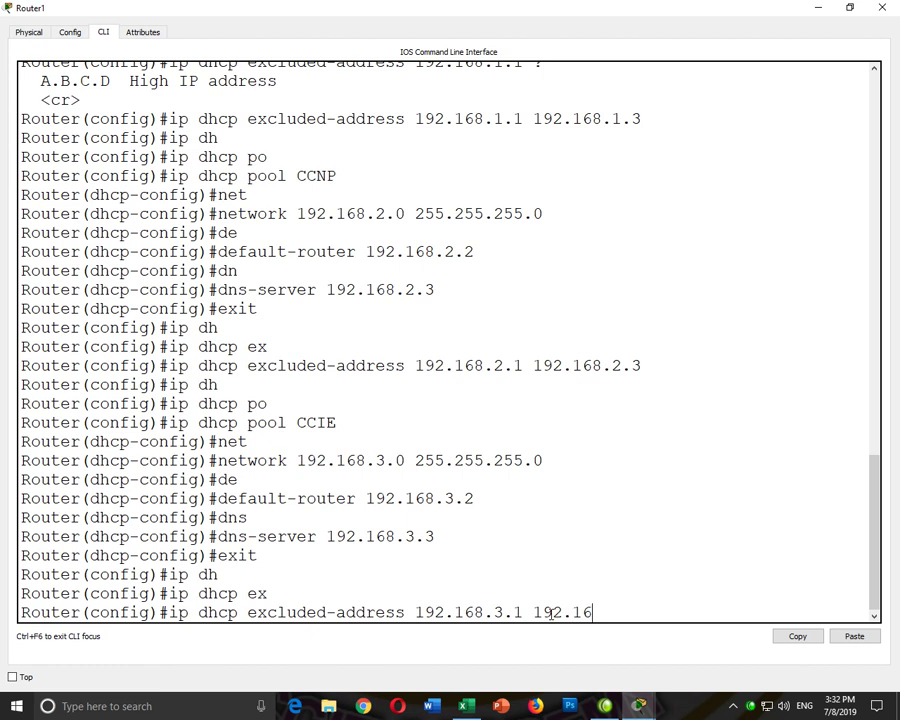
pyautogui.write('3')
pyautogui.press('Return')
# - Assign IP address 10.0.0.2 with mask 255.255.255.252 to Router1's FastEthernet 0/0 interface
pyautogui.write('e')
pyautogui.press('BackSpace')
pyautogui.write('int')
pyautogui.press('Tab')
pyautogui.write('fa')
pyautogui.press('Tab')
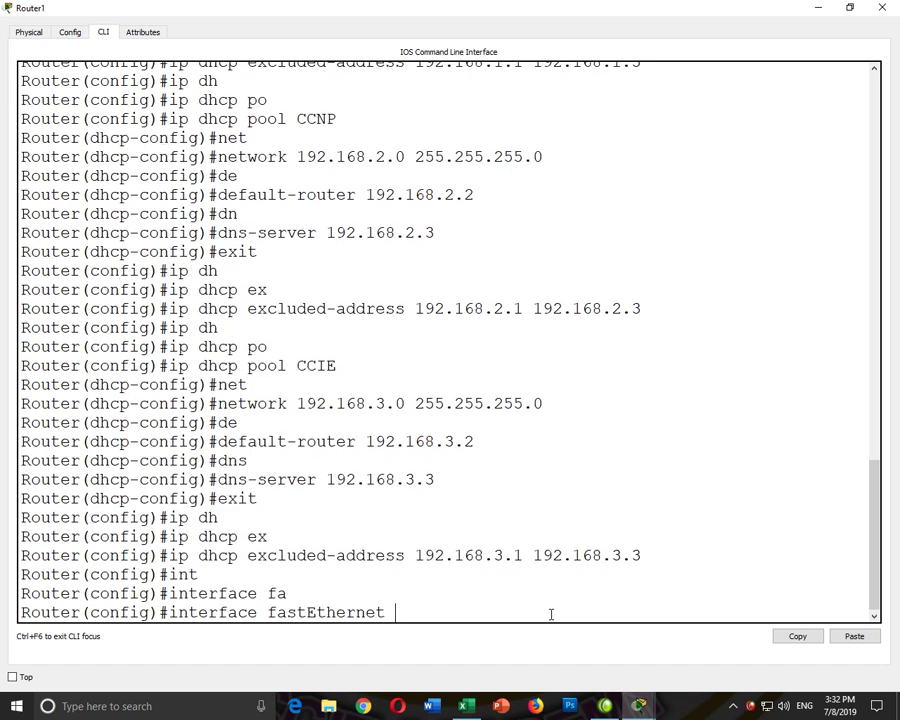
pyautogui.write('0/0')
pyautogui.press('Return')
pyautogui.write('ip ad')
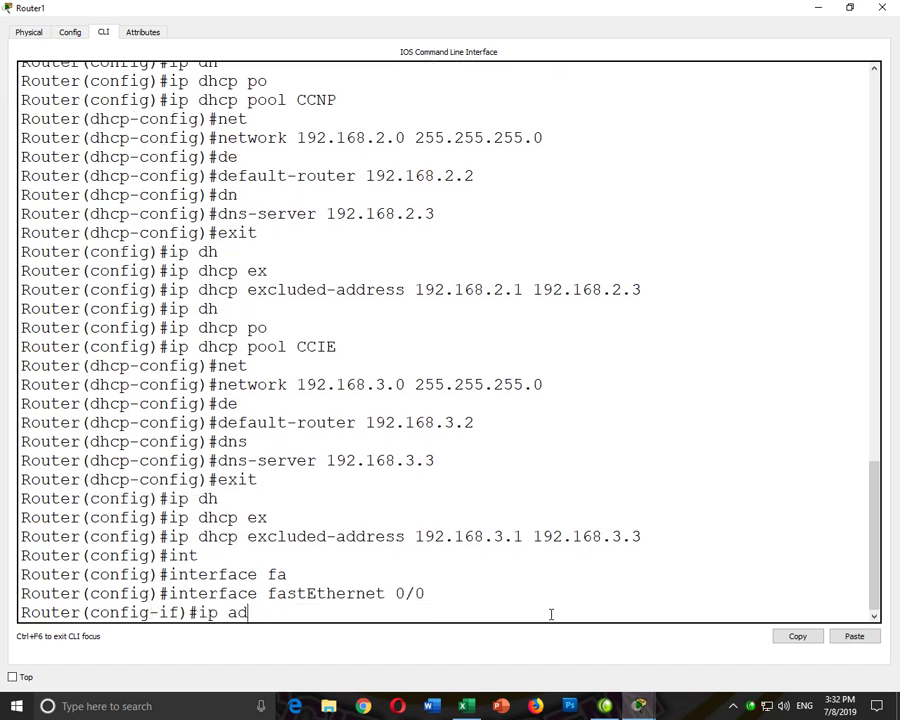
pyautogui.press('Tab')
pyautogui.write('10.0.0.')
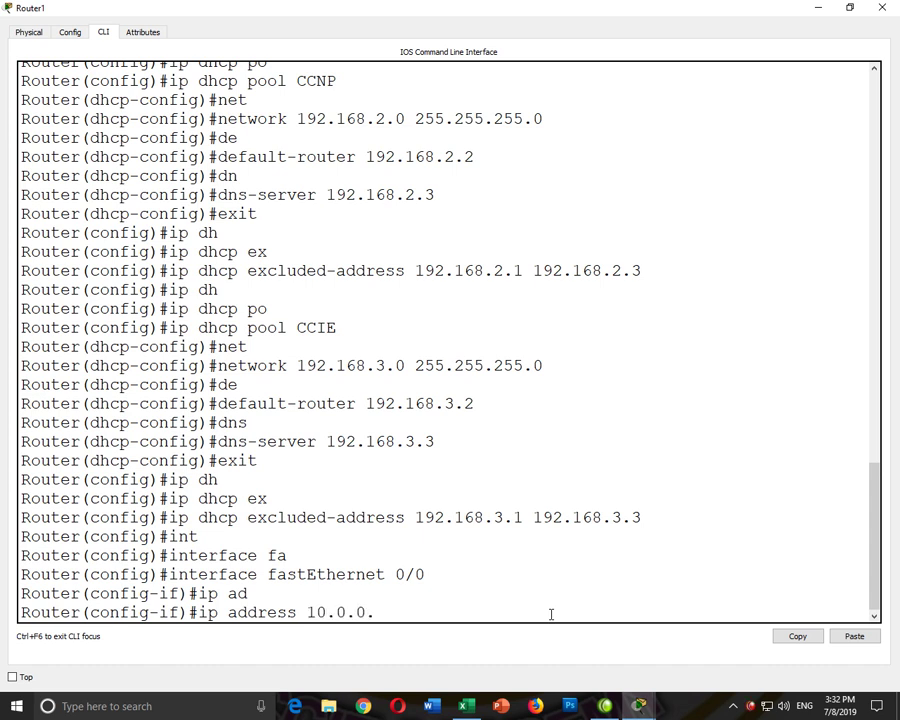
pyautogui.write('2 255.255.255.252')
pyautogui.press('Return')
# - Enable Router1's FastEthernet 0/0 interface and return to global configuration mode
pyautogui.write('no sh')
pyautogui.press('Return')
pyautogui.write('exit')
pyautogui.press('Return')
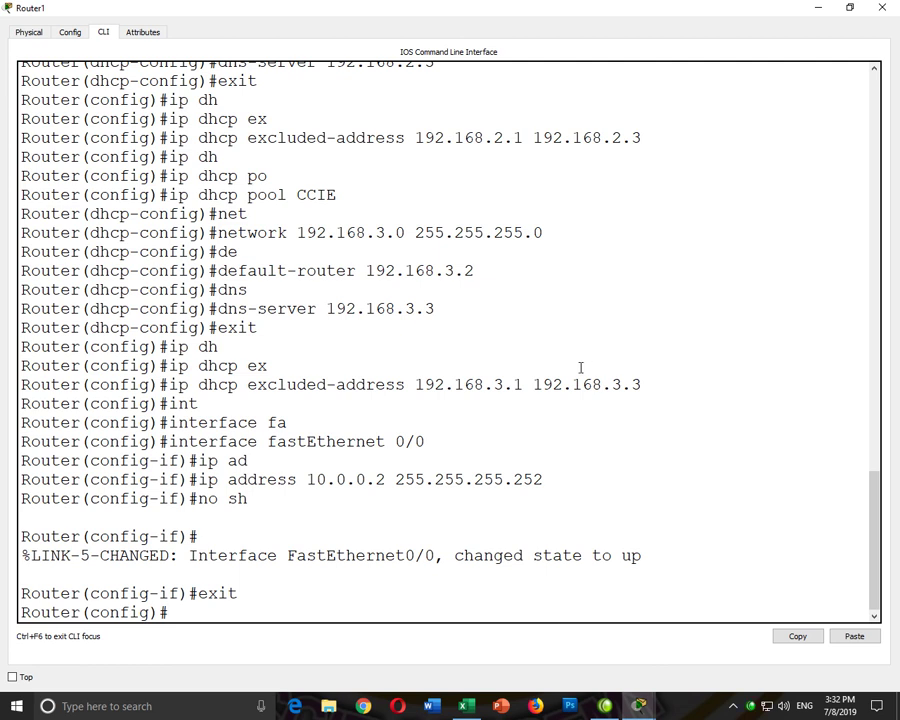
# - Set Router1's hostname to DHCPS
pyautogui.write('ho')
pyautogui.press('Tab')
pyautogui.write('DC')
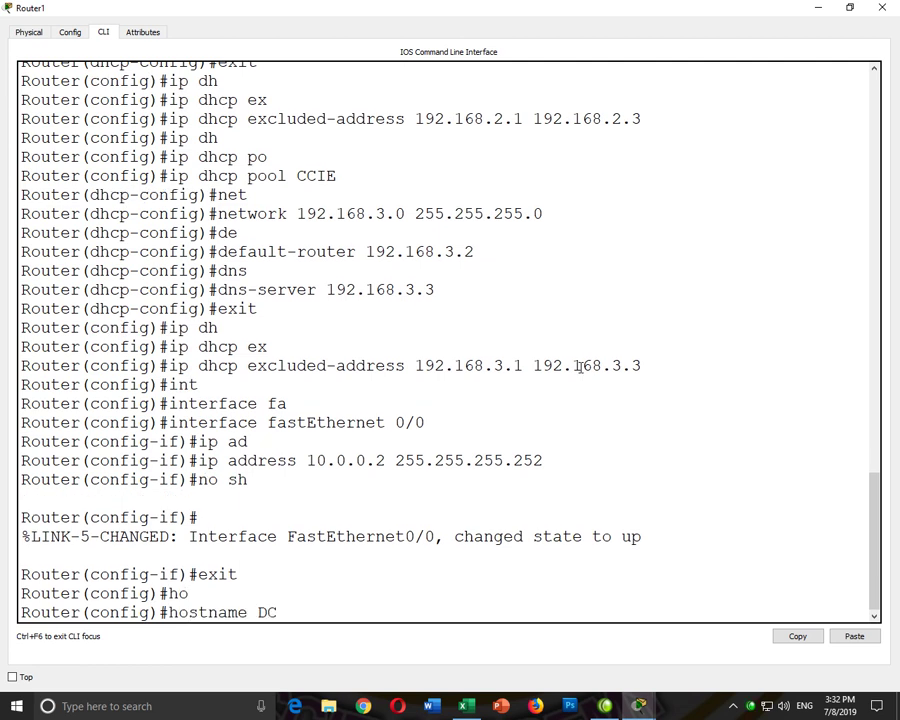
pyautogui.press('BackSpace')
pyautogui.write('HCPS')
pyautogui.press('Return')
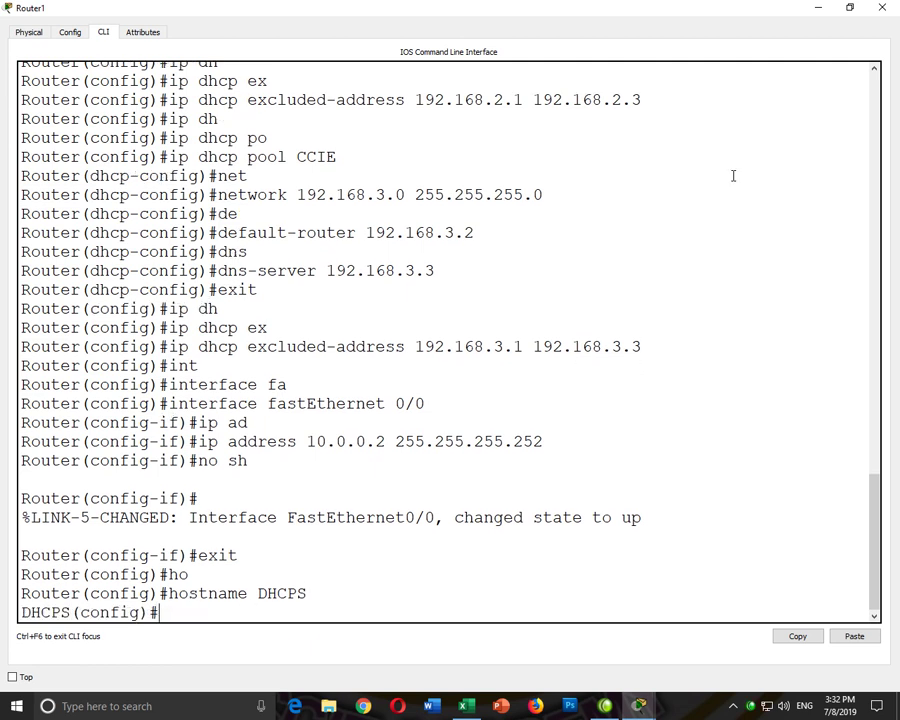
# - Close Router1's console, open Router0's command line and decline the initial configuration dialog
pyautogui.click(885, 7)
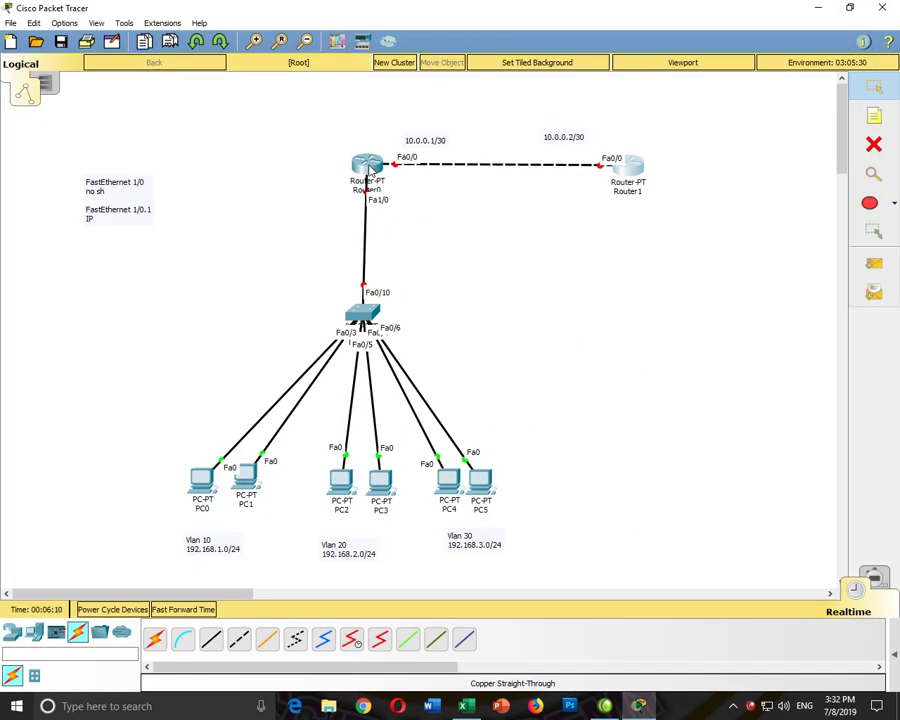
pyautogui.click(369, 168)
pyautogui.click(368, 168)
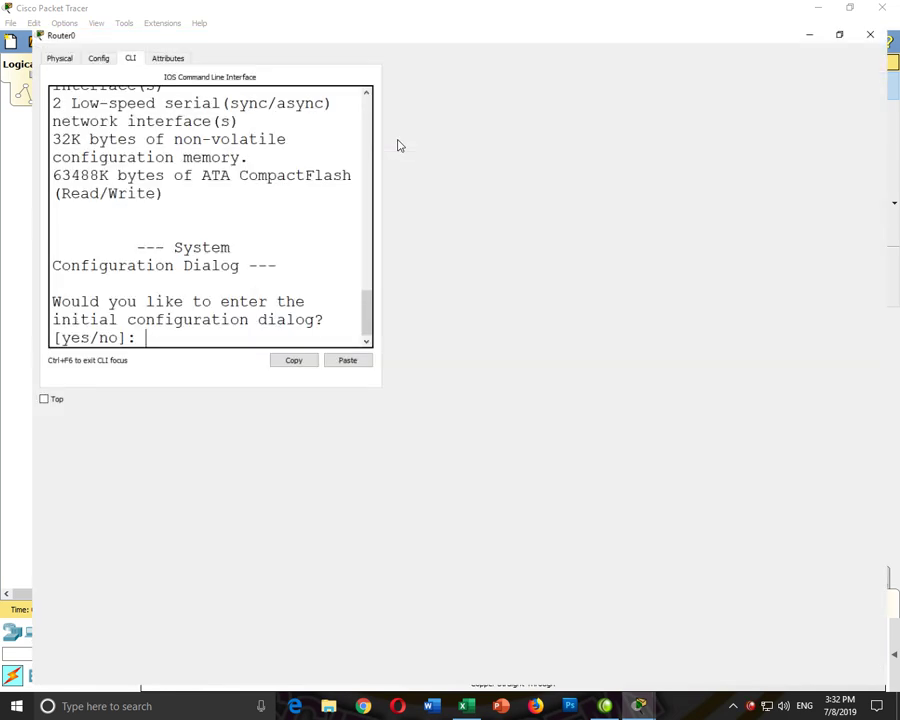
pyautogui.press('Return')
pyautogui.press('Return')
pyautogui.write('no')
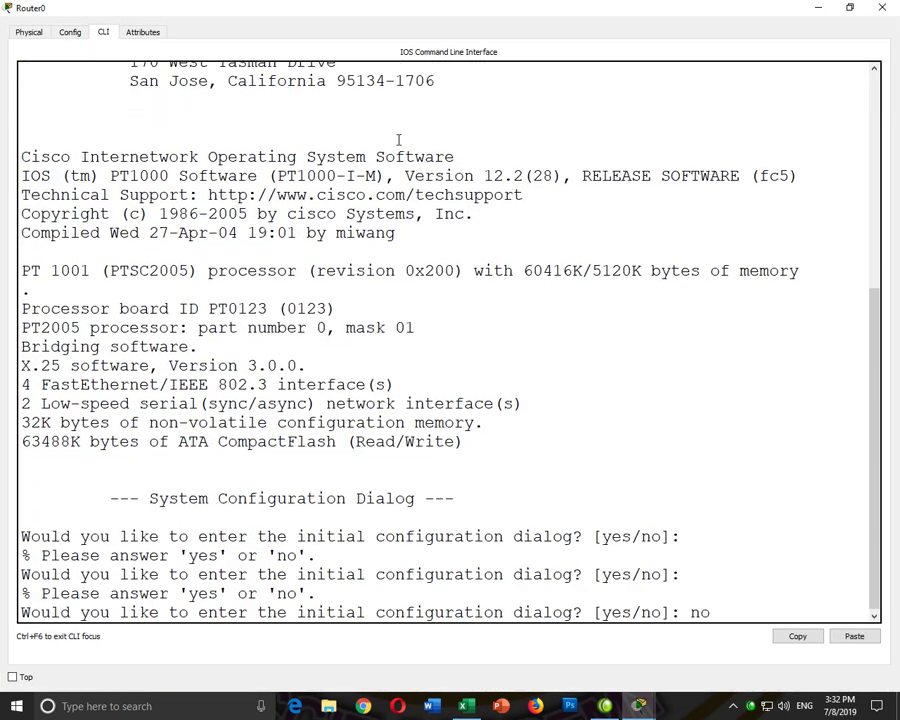
pyautogui.press('Return')
# - Enter privileged mode and global configuration mode on Router0
pyautogui.press('Return')
pyautogui.write('en')
pyautogui.press('Return')
pyautogui.write('conf t')
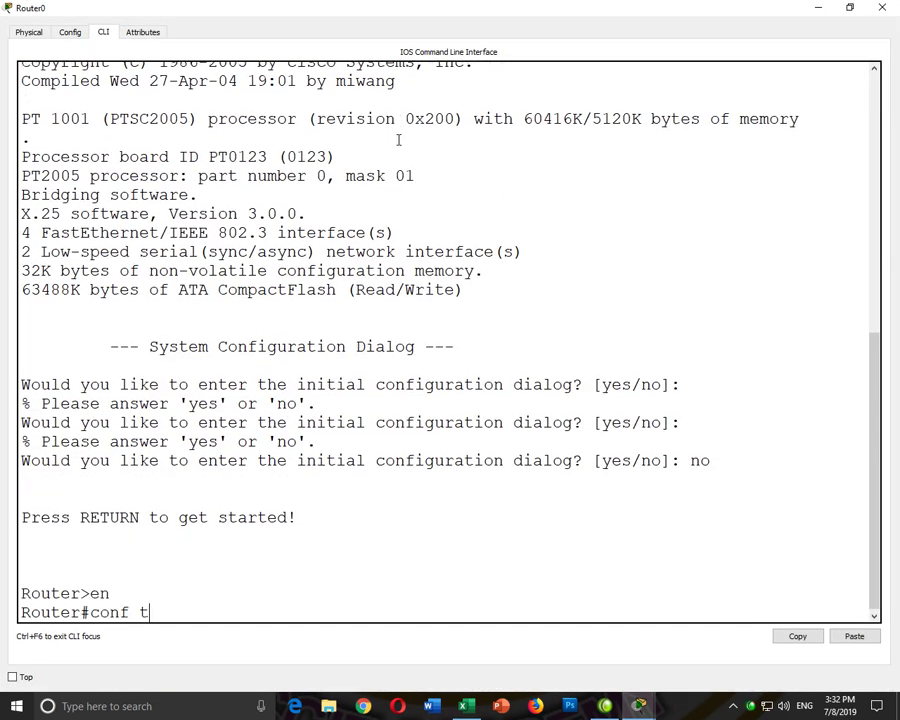
pyautogui.press('Return')
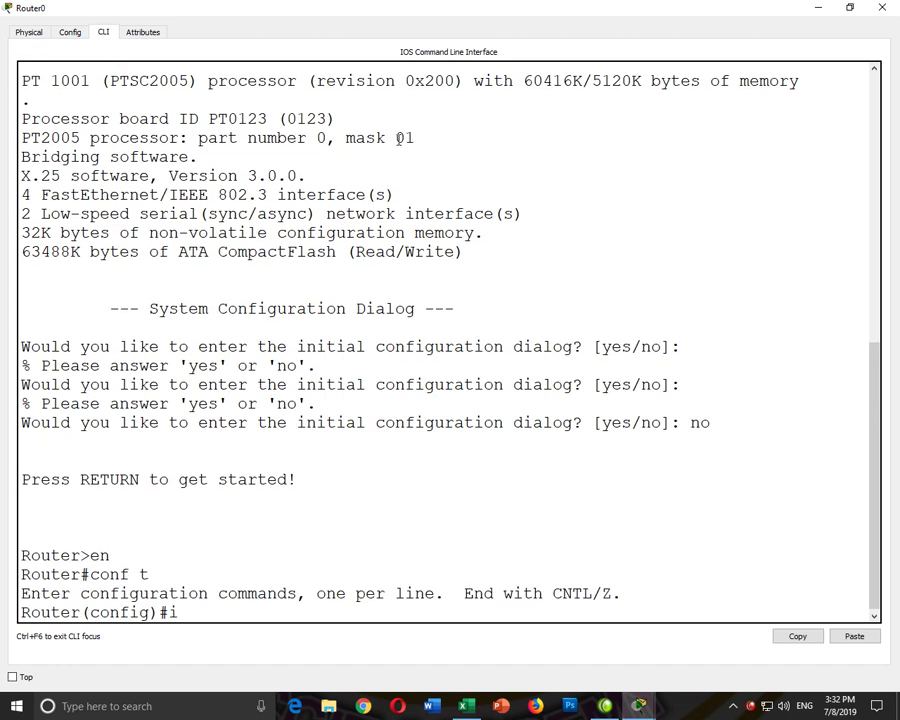
# - Assign IP address 10.0.0.1 with mask 255.255.255.252 to Router0's FastEthernet 0/0 interface
pyautogui.write('in')
pyautogui.press('Tab')
pyautogui.write('fa')
pyautogui.press('Tab')
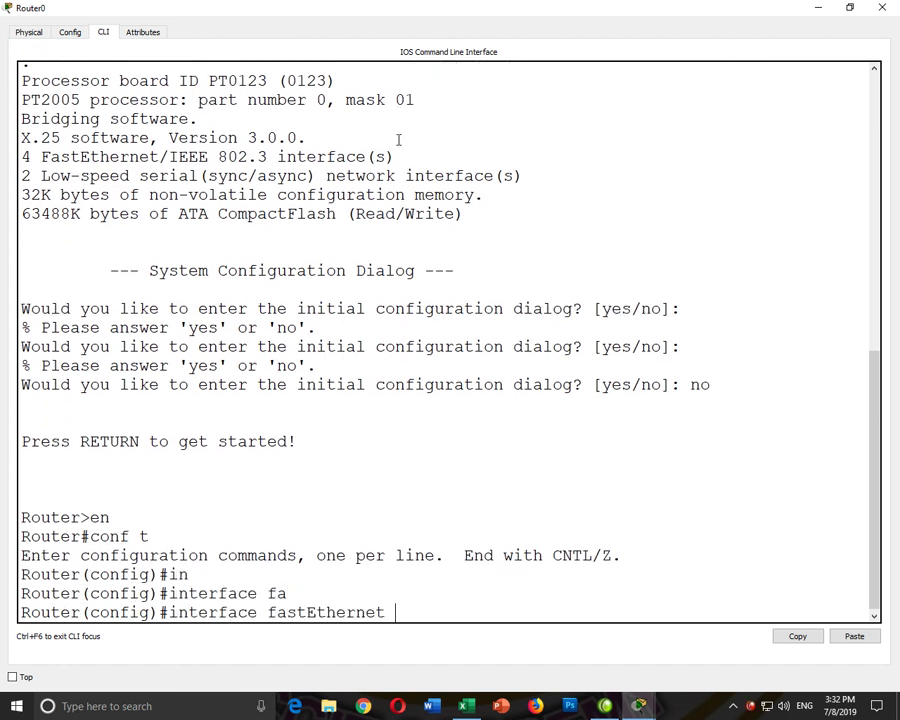
pyautogui.write('0/0')
pyautogui.press('Return')
pyautogui.write('ip add')
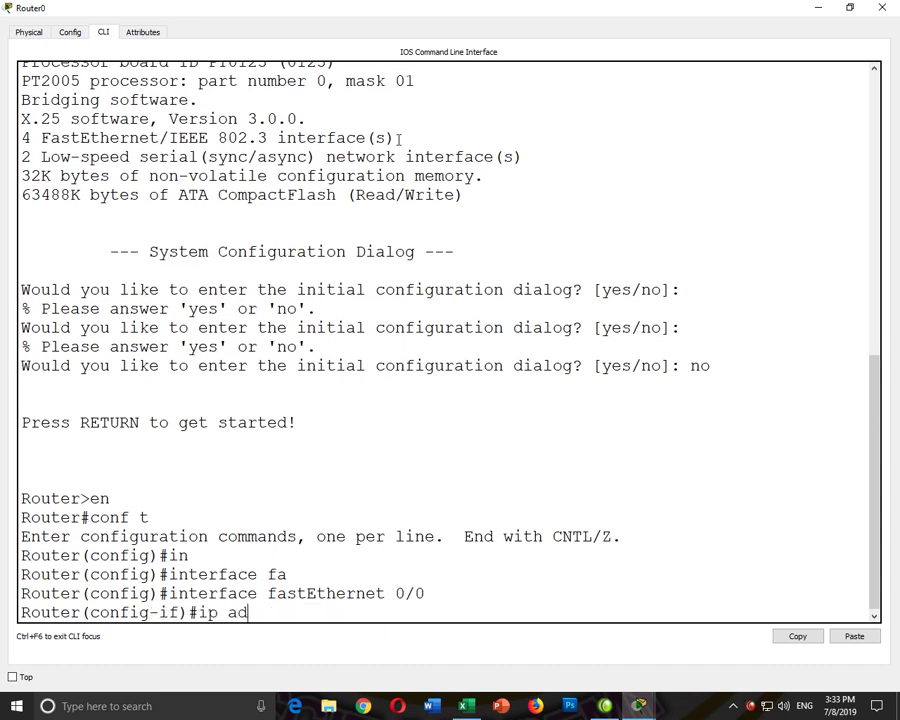
pyautogui.press('Tab')
pyautogui.write('10.0.')
pyautogui.write('0.0.1')
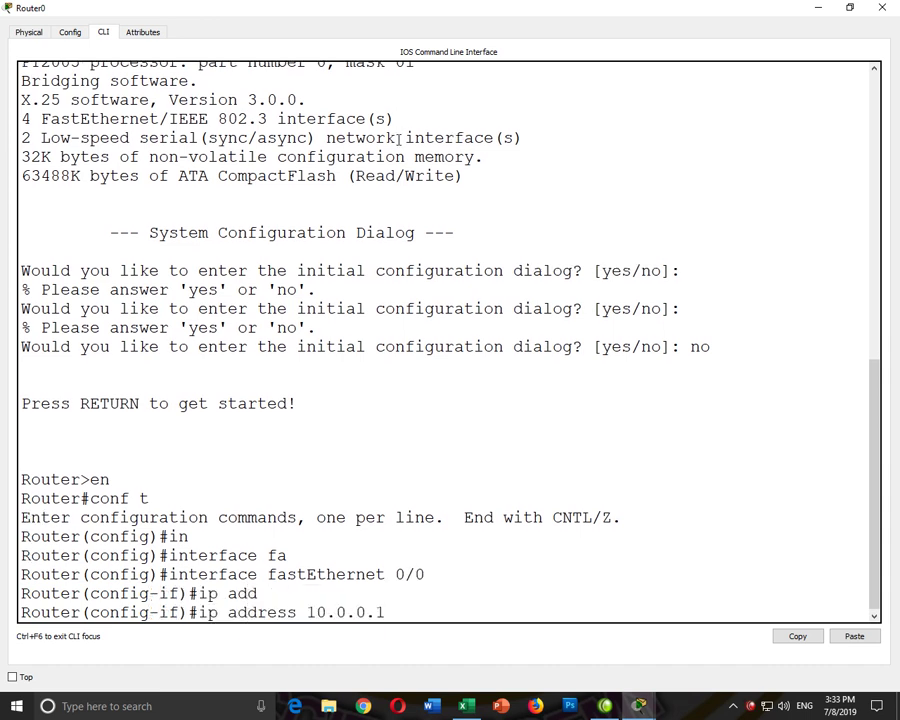
pyautogui.write(' 255.255.255.252')
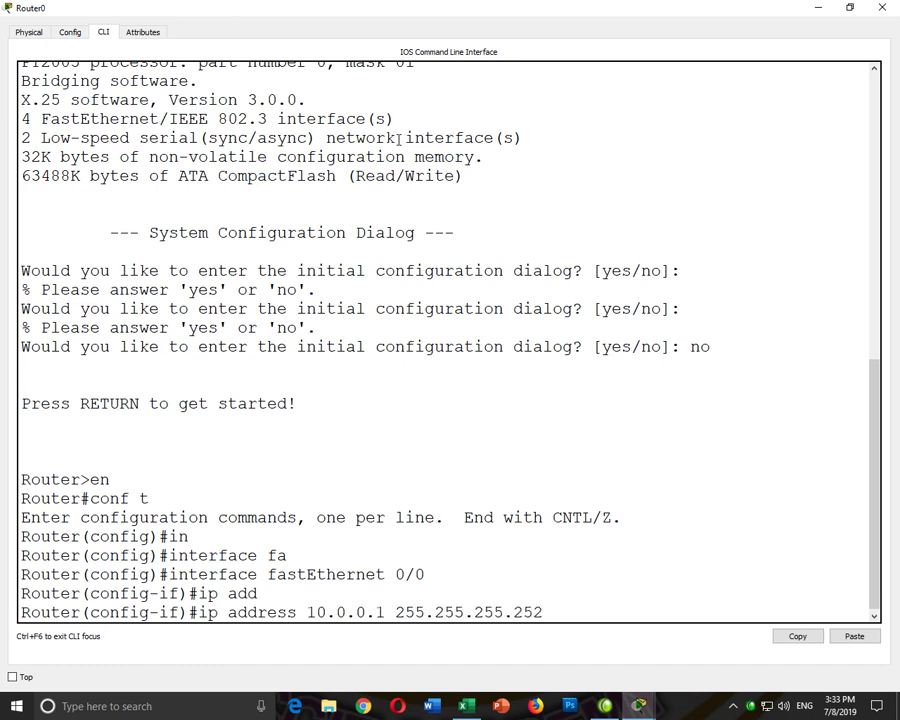
pyautogui.press('Return')
# - Enable Router0's FastEthernet 0/0 interface and return to global configuration mode
pyautogui.write('no sh')
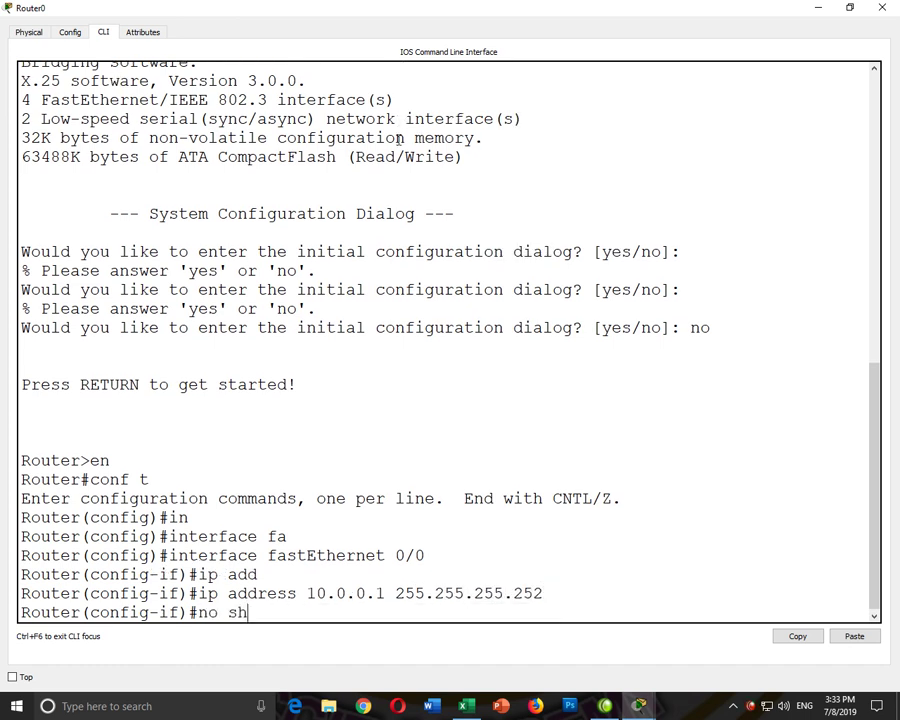
pyautogui.press('Return')
pyautogui.write('exit')
pyautogui.press('Return')
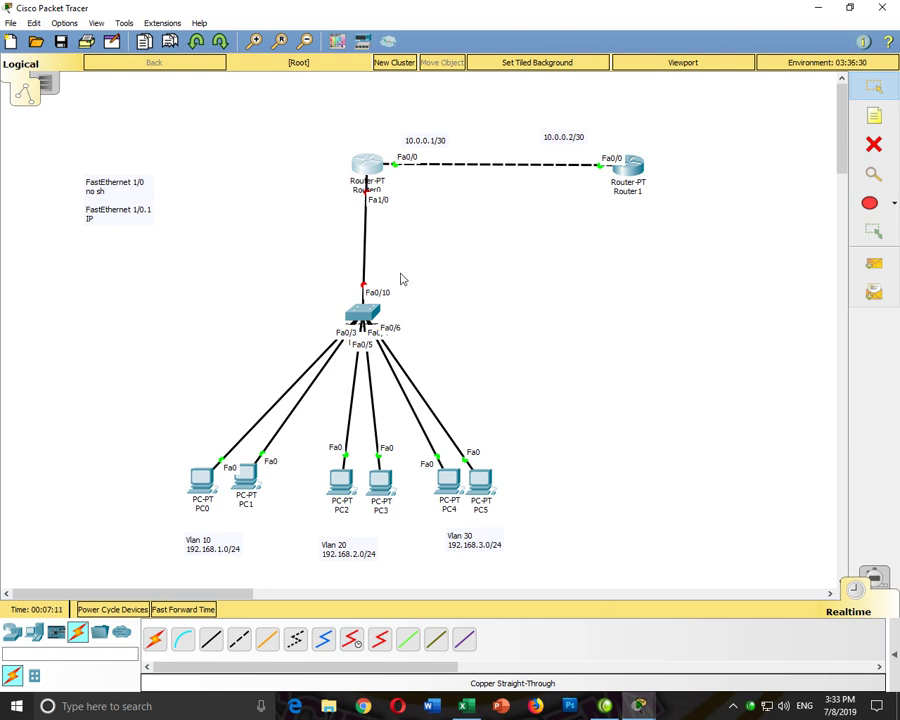
# - Enable Router0's FastEthernet 1/0 interface and return to global configuration mode
pyautogui.click(368, 165)
pyautogui.press('Return')
pyautogui.press('Return')
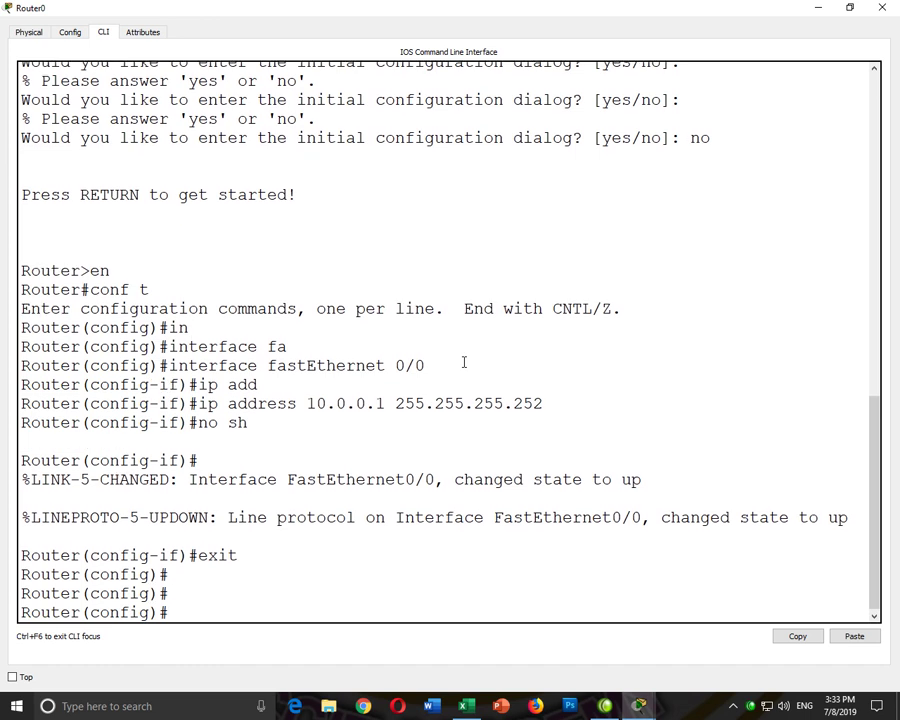
pyautogui.write('int')
pyautogui.press('Tab')
pyautogui.write('fa')
pyautogui.press('Tab')
pyautogui.write('1/0')
pyautogui.press('Return')
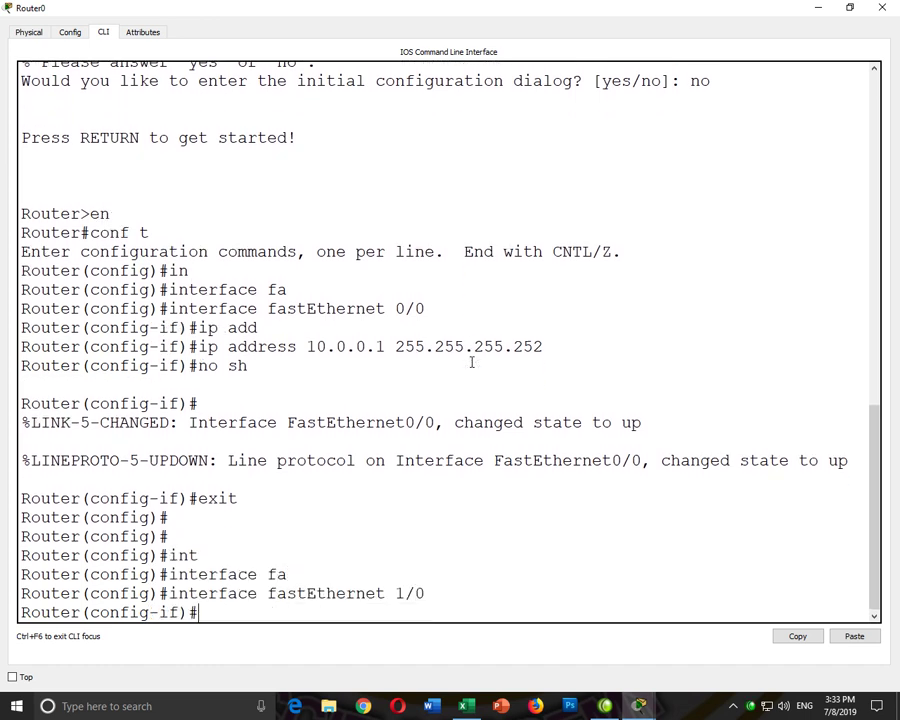
pyautogui.write('no sh')
pyautogui.press('Return')
pyautogui.write('exi')
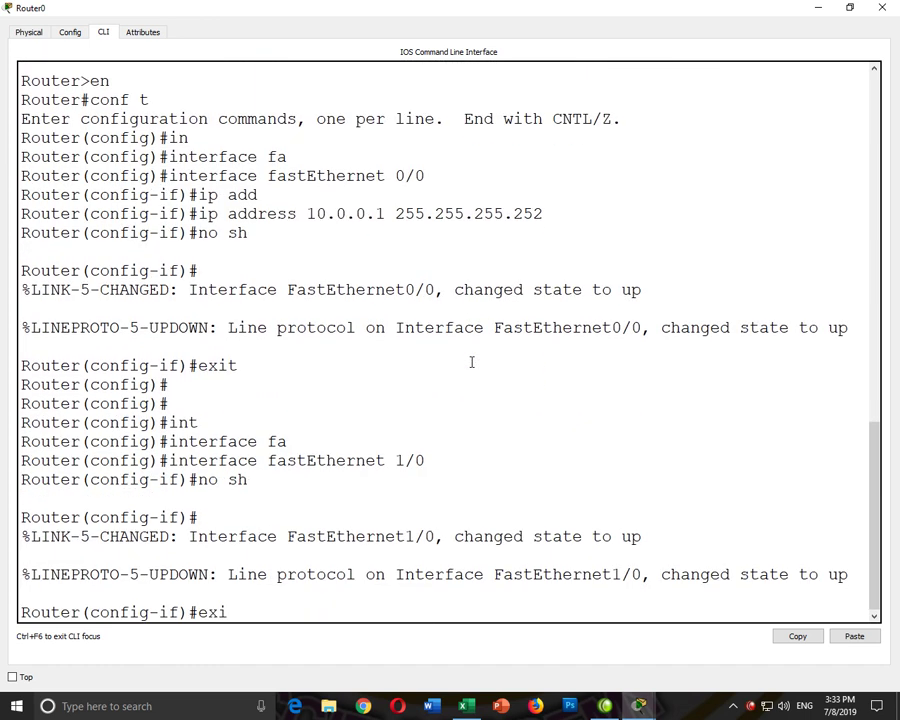
pyautogui.write('t')
pyautogui.press('Return')
# - Create subinterface FastEthernet 1/0.1 on Router0 and enter its configuration mode
pyautogui.write('in')
pyautogui.press('Tab')
pyautogui.write('fa')
pyautogui.press('Tab')
pyautogui.write('1/0.1')
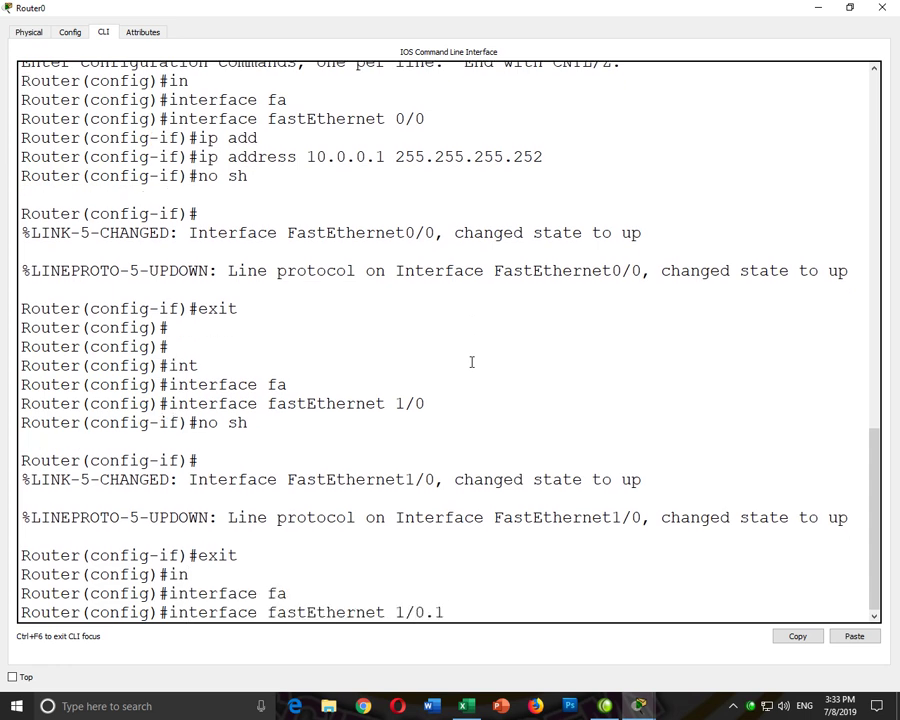
pyautogui.press('Return')
pyautogui.press('Return')
# - Try to assign IP address 192.168.1.1 with mask 255.255.255.0 to subinterface FastEthernet 1/0.1 before setting its encapsulation
pyautogui.write('ip add')
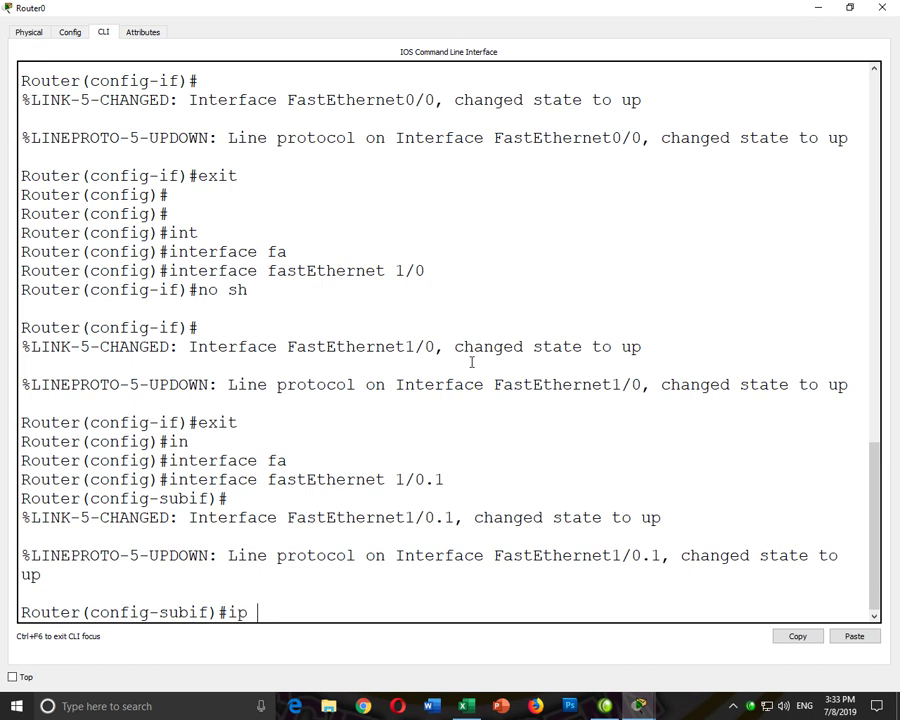
pyautogui.press('Tab')
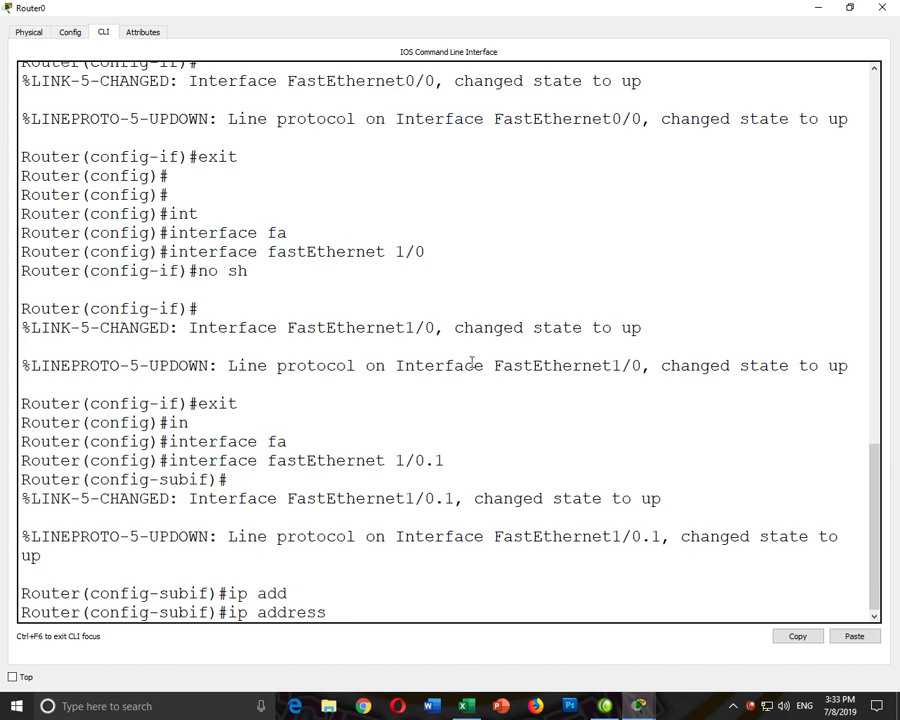
pyautogui.write('192.168.1.1 255.255.25')
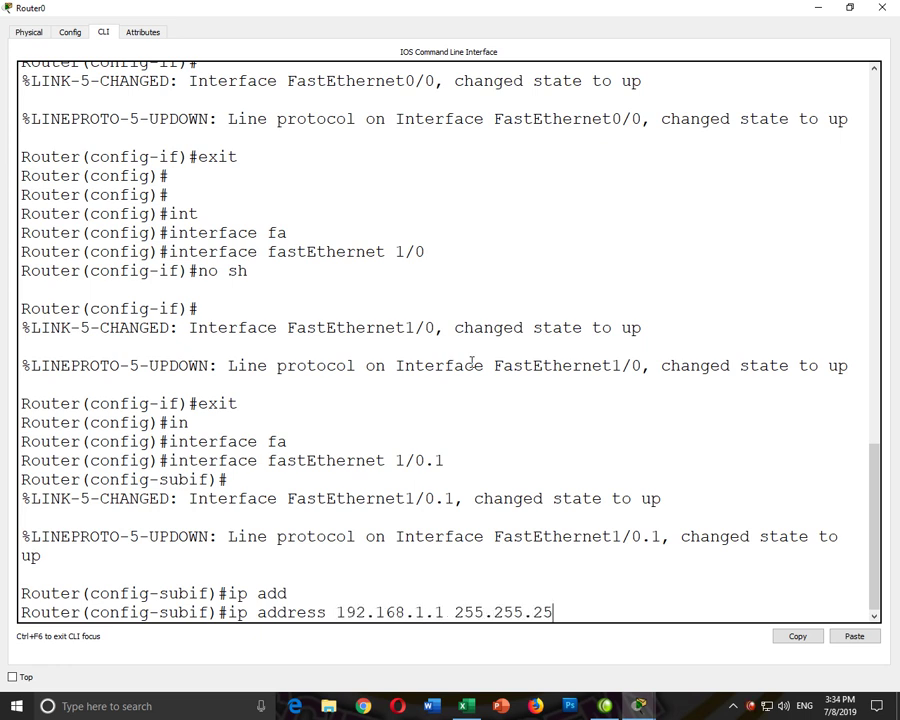
pyautogui.write('5.0')
pyautogui.press('Return')
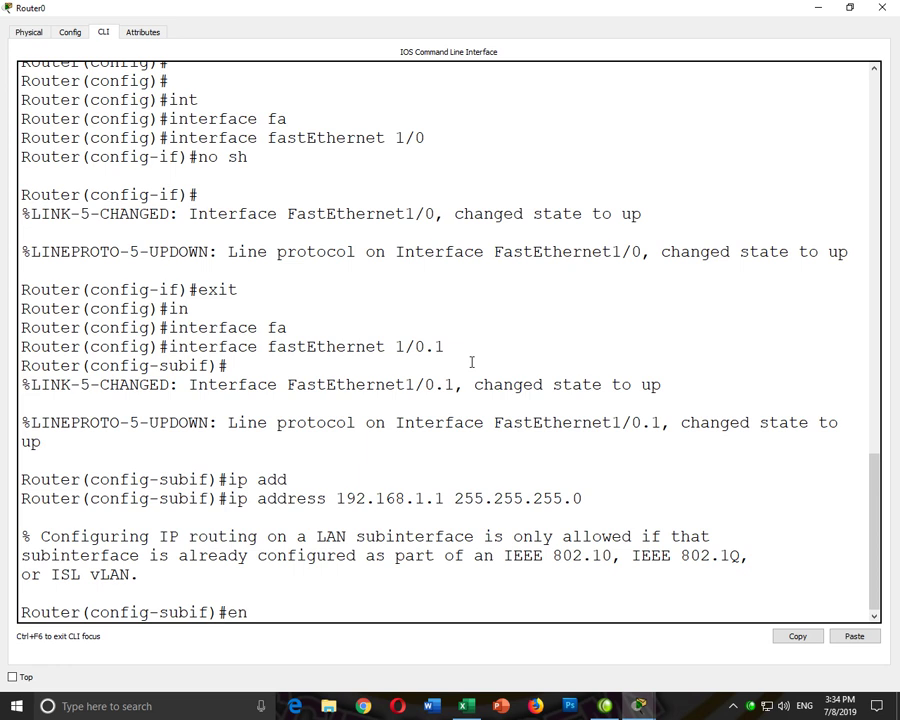
# - Look up the available encapsulation types and set dot1Q encapsulation for VLAN 10 on subinterface FastEthernet 1/0.1
pyautogui.write('en')
pyautogui.press('Tab')
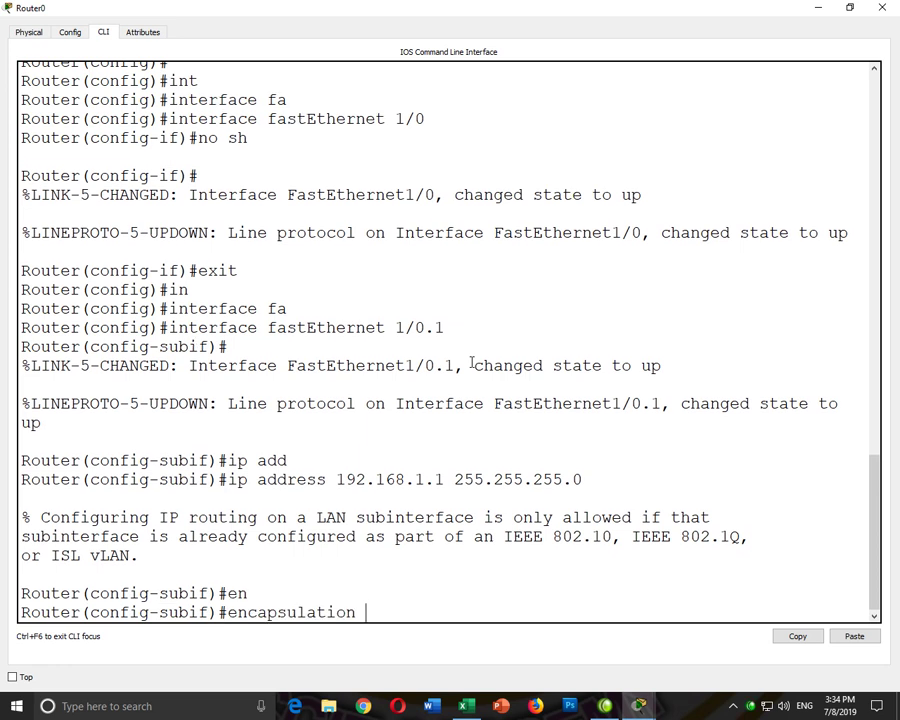
pyautogui.write('?')
pyautogui.write('do')
pyautogui.press('Tab')
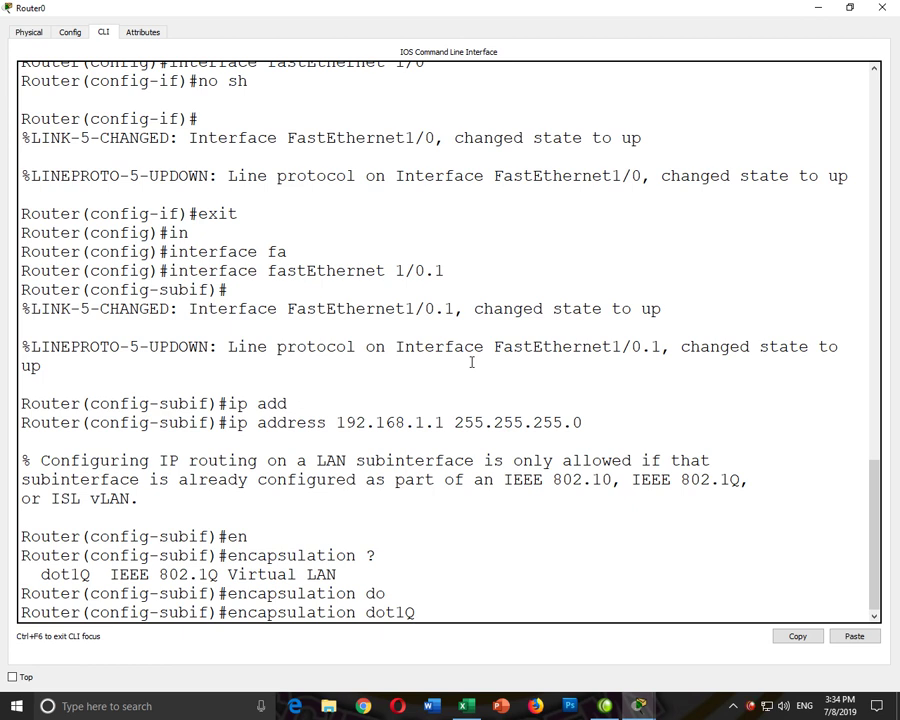
pyautogui.write('10')
pyautogui.press('Return')
# - Assign IP address 192.168.1.1 with mask 255.255.255.0 to subinterface FastEthernet 1/0.1
pyautogui.press('Up')
pyautogui.press('Up')
pyautogui.press('Return')
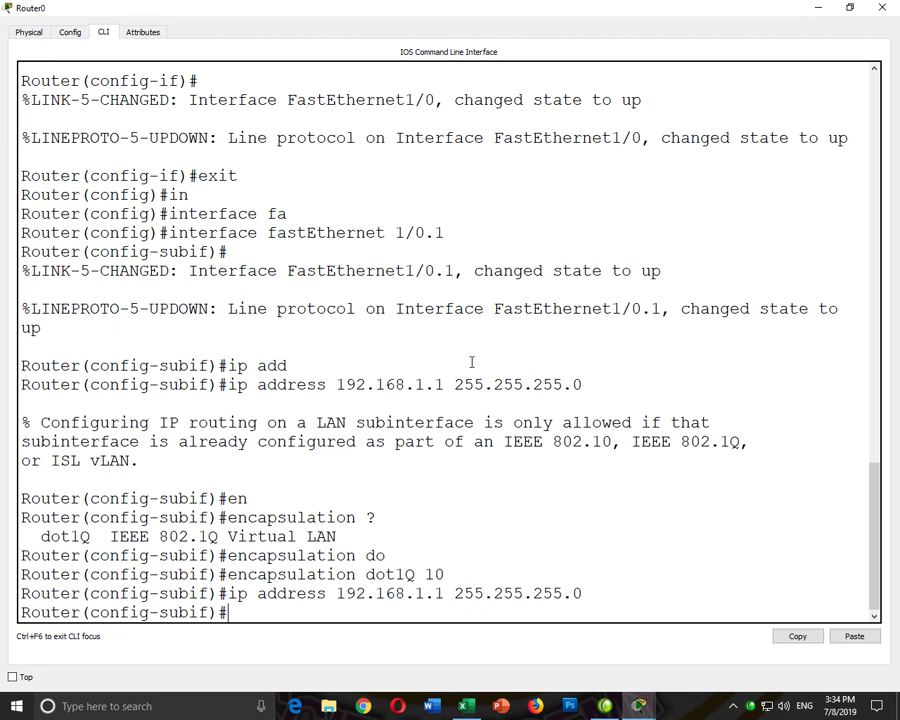
# - Create subinterface FastEthernet 1/0.2 on Router0 and enter its configuration mode
pyautogui.press('Up')
pyautogui.press('Up')
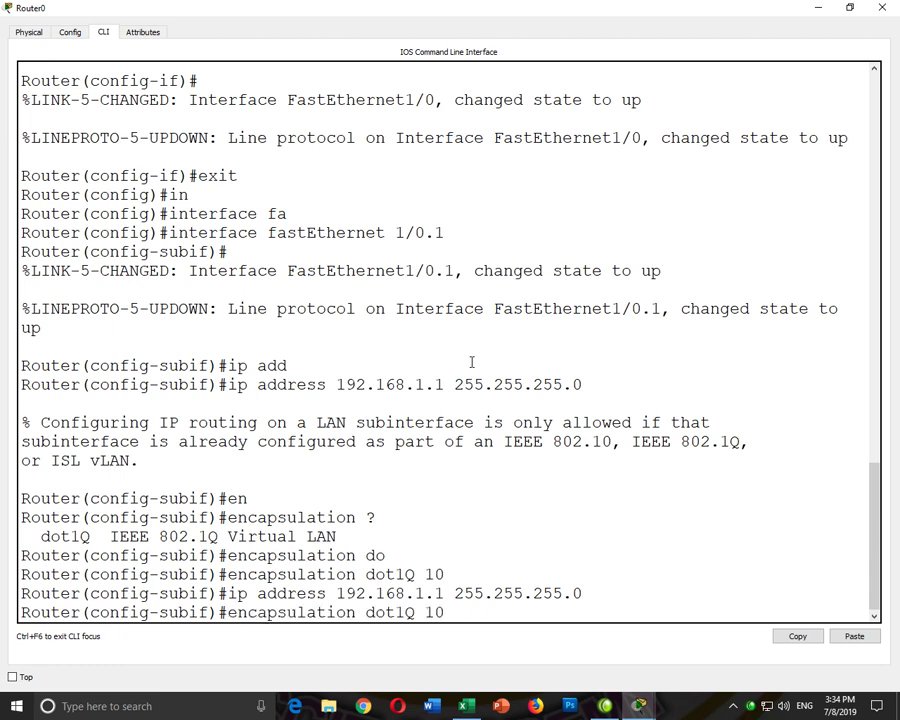
pyautogui.press('Up')
pyautogui.press('Up')
pyautogui.press('BackSpace')
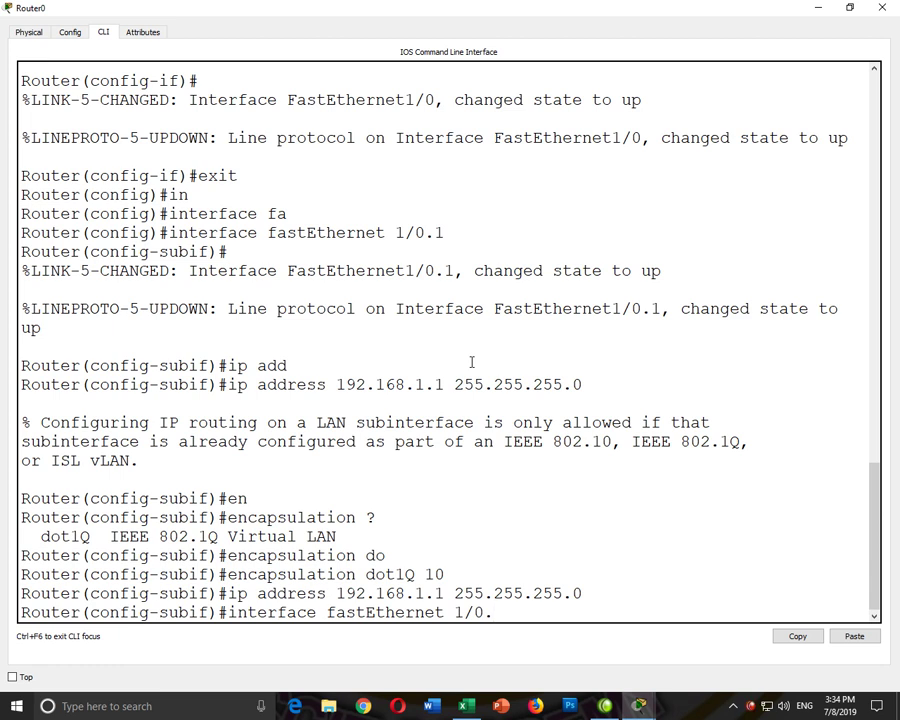
pyautogui.write('2')
pyautogui.press('Return')
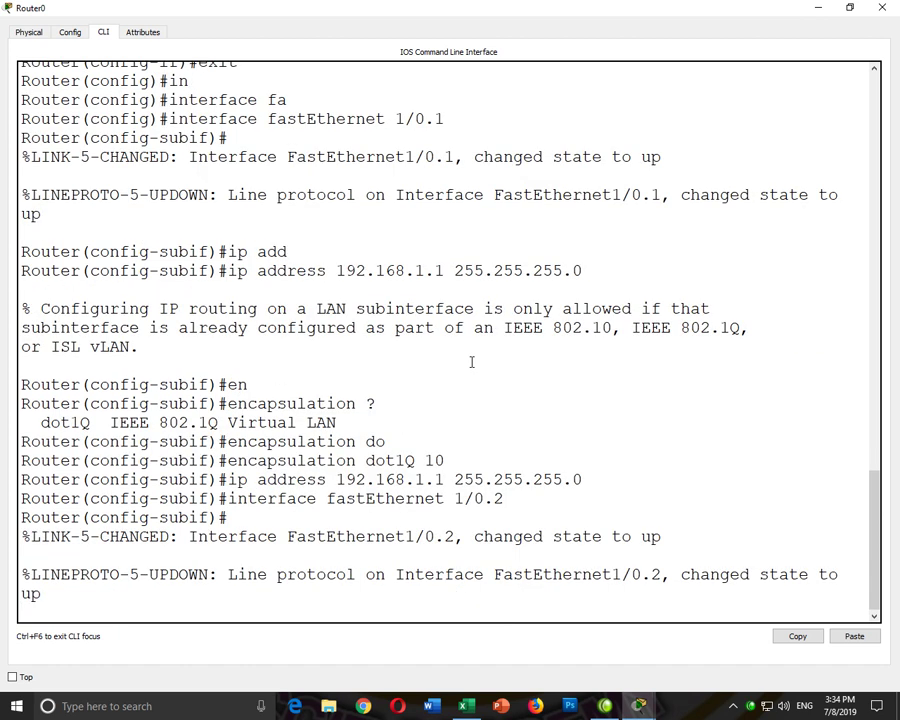
pyautogui.press('Return')
# - Set dot1Q encapsulation for VLAN 20 on subinterface FastEthernet 1/0.2
pyautogui.write('en')
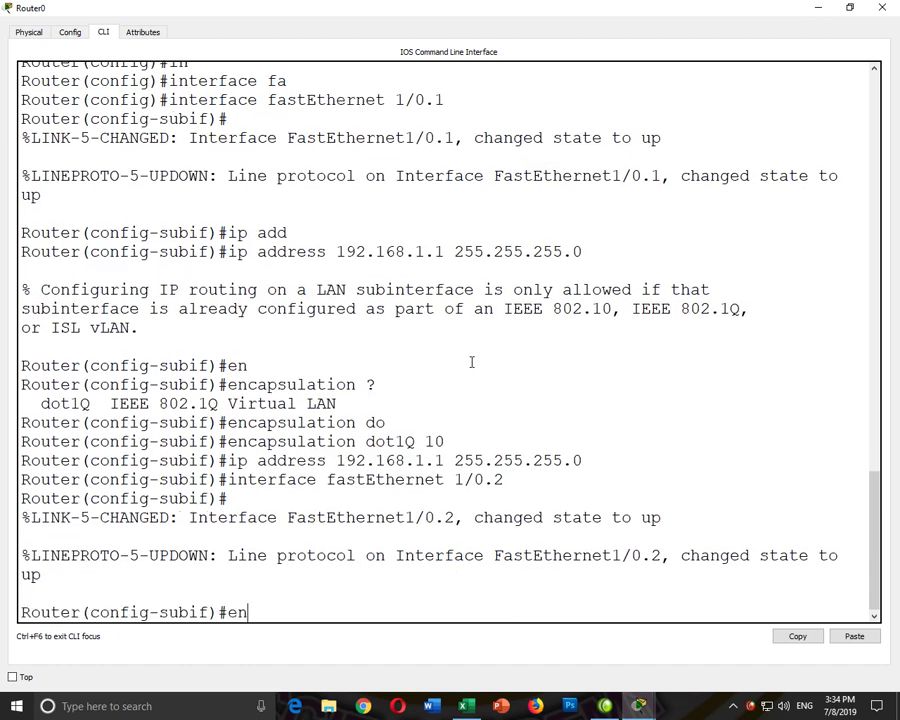
pyautogui.press('Tab')
pyautogui.write('do')
pyautogui.press('Tab')
pyautogui.write('20')
pyautogui.press('Return')
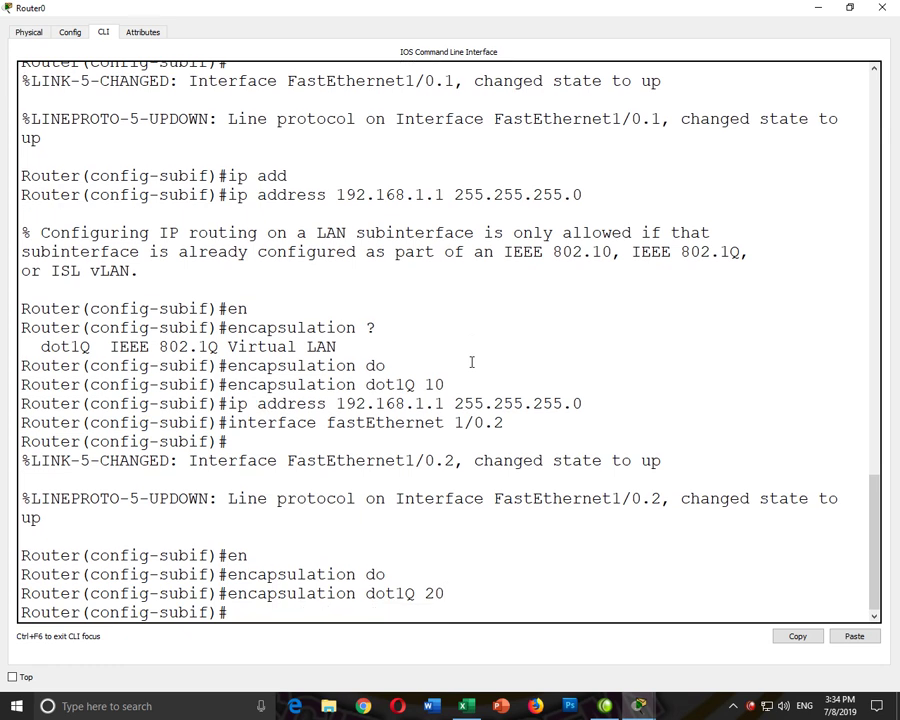
# - Assign IP address 192.168.2.1 with mask 255.255.255.0 to subinterface FastEthernet 1/0.2
pyautogui.press('Up')
pyautogui.press('Up')
pyautogui.press('Up')
pyautogui.press('Left')
pyautogui.press('Left')
pyautogui.press('Left')
pyautogui.press('Left')
pyautogui.press('Left')
pyautogui.press('Left')
pyautogui.press('BackSpace')
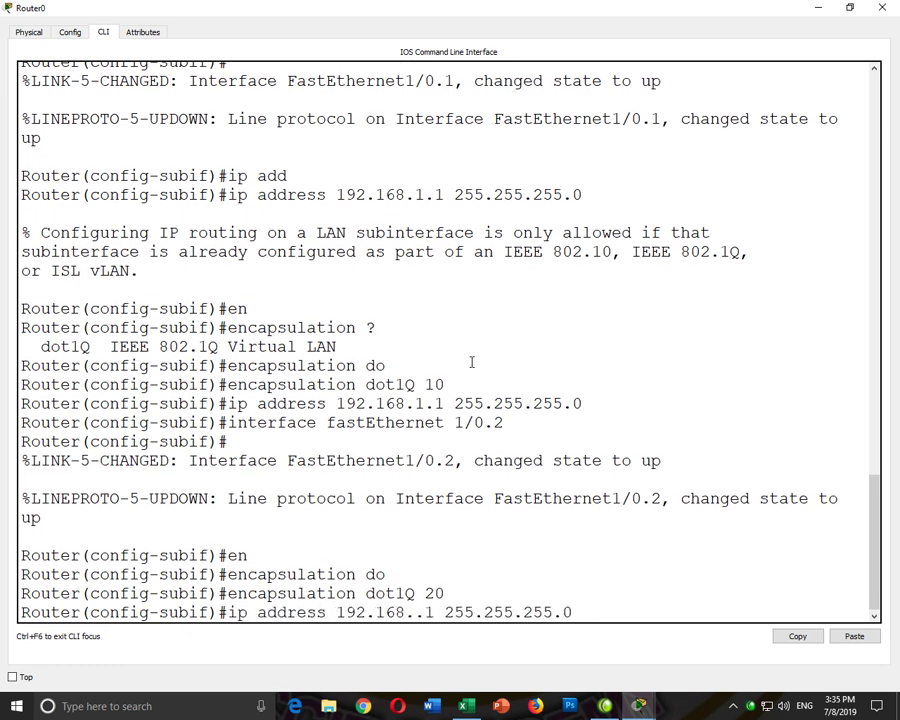
pyautogui.write('2')
pyautogui.press('Return')
# - Create subinterface FastEthernet 1/0.3 on Router0 and enter its configuration mode
pyautogui.press('Up')
pyautogui.press('Up')
pyautogui.press('Up')
pyautogui.press('Up')
pyautogui.press('Up')
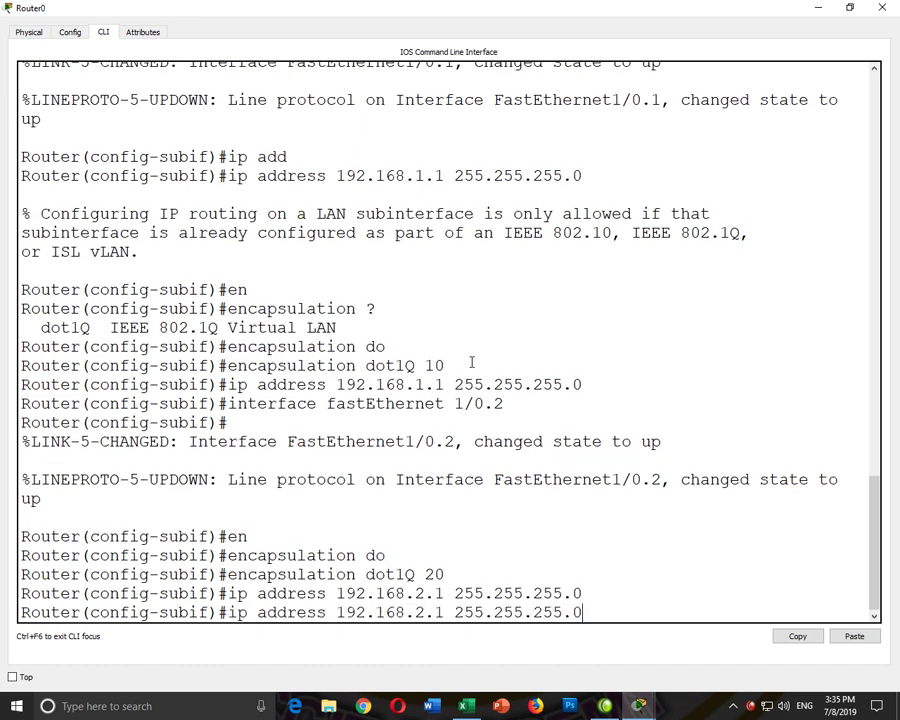
pyautogui.press('BackSpace')
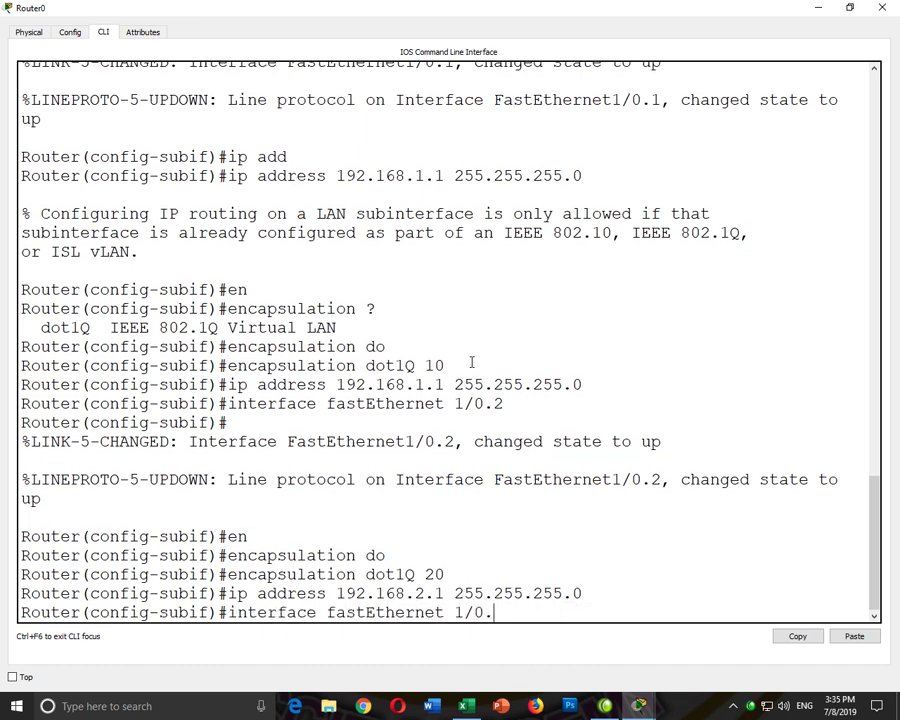
pyautogui.write('3')
pyautogui.press('Return')
pyautogui.press('Return')
# - Set dot1Q encapsulation for VLAN 30 on subinterface FastEthernet 1/0.3
pyautogui.press('Up')
pyautogui.press('Up')
pyautogui.press('BackSpace')
pyautogui.press('BackSpace')
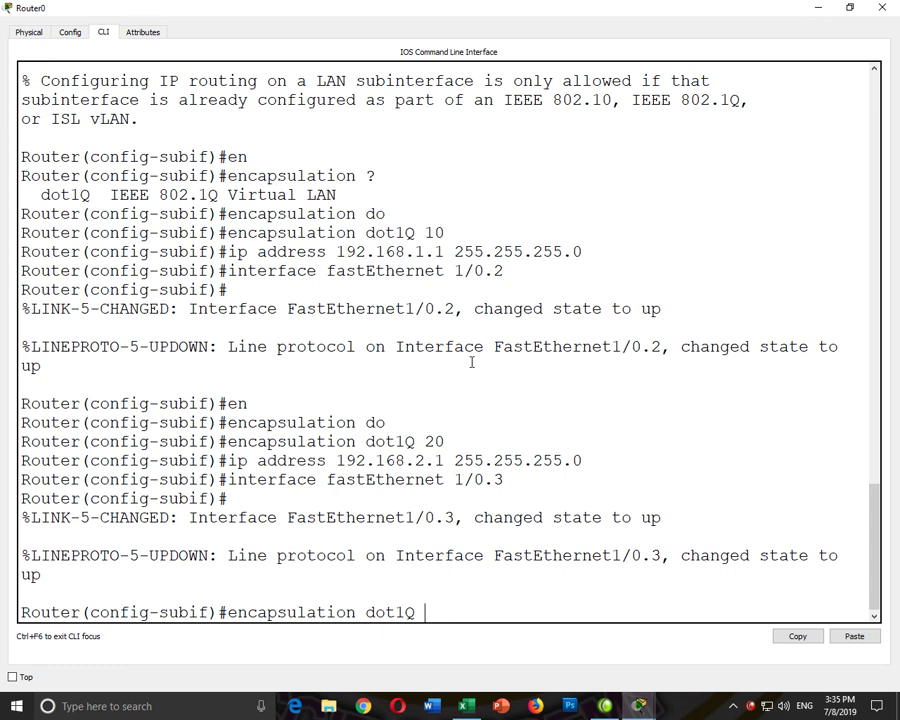
pyautogui.write('30')
pyautogui.press('Return')
# - Assign IP address 192.168.3.1 with mask 255.255.255.0 to subinterface FastEthernet 1/0.3
pyautogui.press('Up')
pyautogui.press('Up')
pyautogui.press('Up')
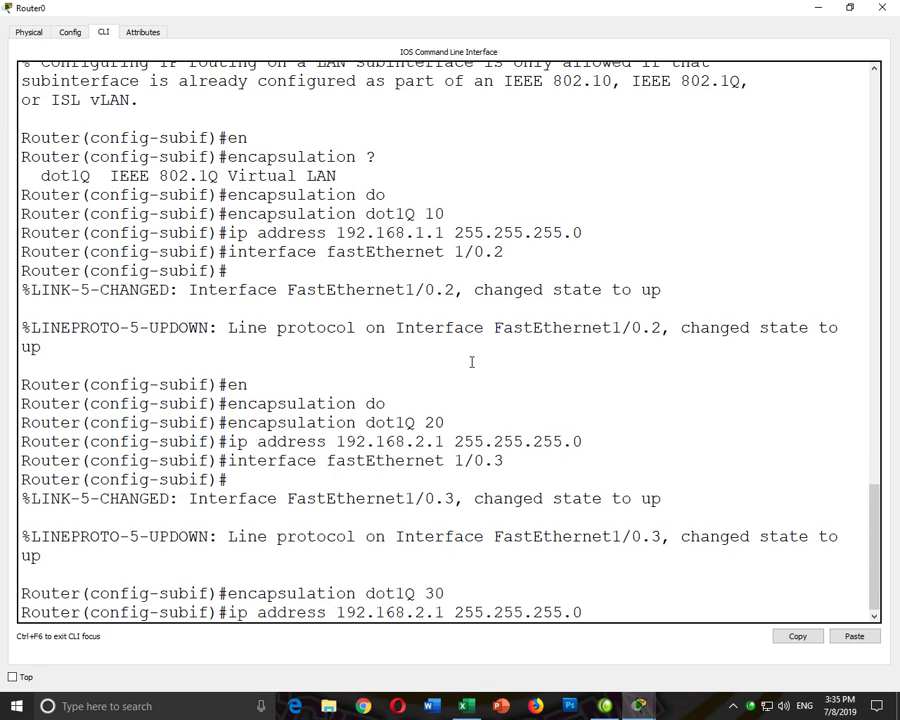
pyautogui.press('Left')
pyautogui.press('Left')
pyautogui.press('Left')
pyautogui.press('Left')
pyautogui.press('Left')
pyautogui.press('Left')
pyautogui.press('Left')
pyautogui.press('Left')
pyautogui.press('Left')
pyautogui.press('Left')
pyautogui.press('Left')
pyautogui.press('Left')
pyautogui.press('Left')
pyautogui.press('Left')
pyautogui.press('BackSpace')
pyautogui.write('3')
pyautogui.press('Return')
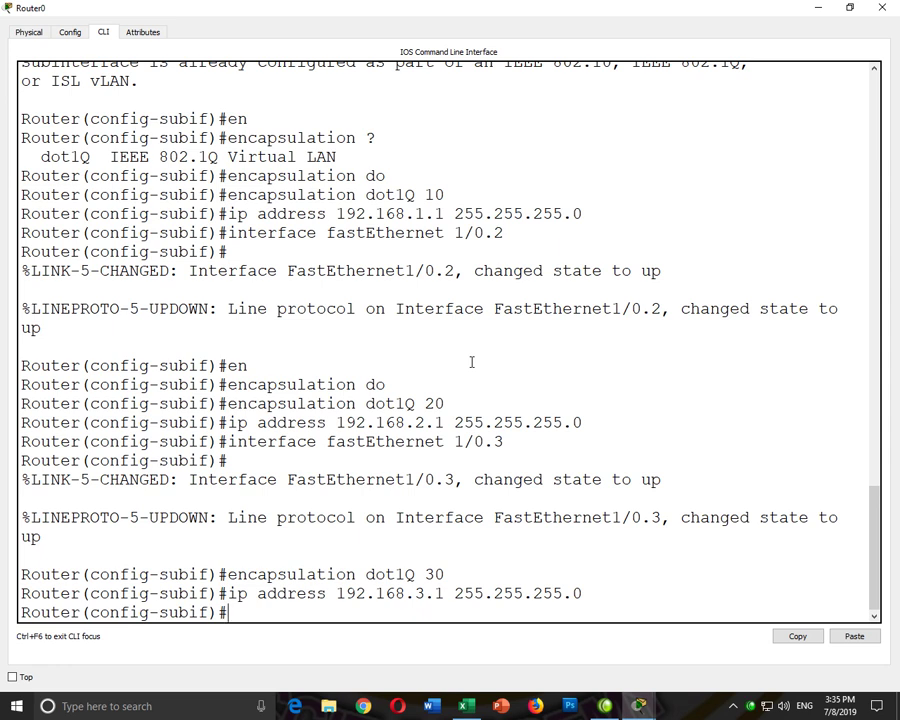
# - Set the IP helper address of subinterface FastEthernet 1/0.3 to 10.0.0.2
pyautogui.write('ip help')
pyautogui.press('Tab')
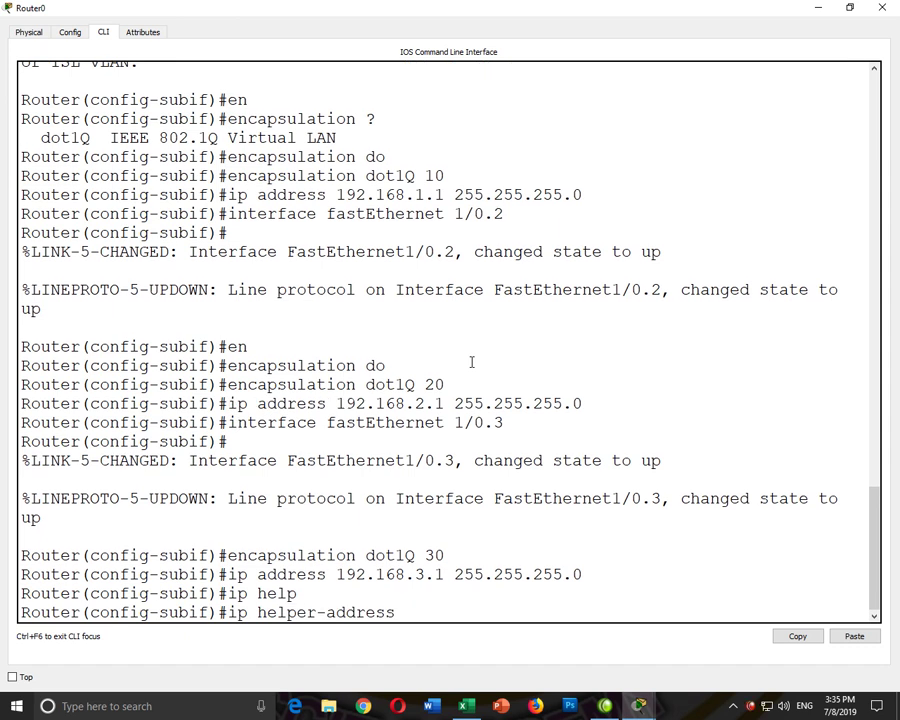
pyautogui.write('10.0.0.2')
pyautogui.press('Return')
# - Switch to subinterface FastEthernet 1/0.2 and set its IP helper address to 10.0.0.2
pyautogui.press('Up')
pyautogui.press('Up')
pyautogui.press('Up')
pyautogui.press('Up')
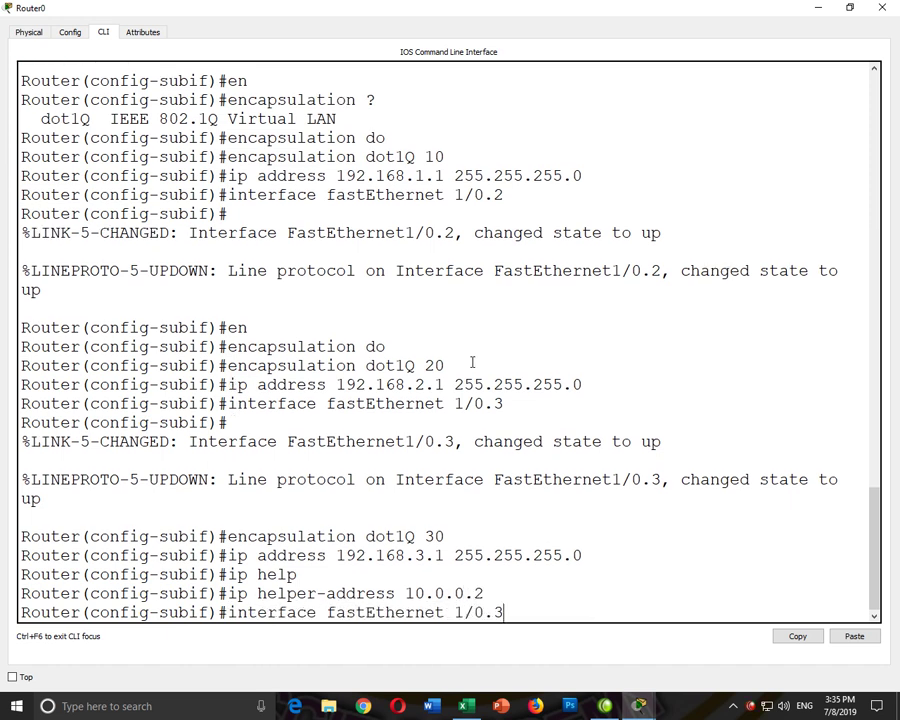
pyautogui.press('Up')
pyautogui.press('Up')
pyautogui.press('Down')
pyautogui.press('Down')
pyautogui.press('BackSpace')
pyautogui.write('2')
pyautogui.press('Return')
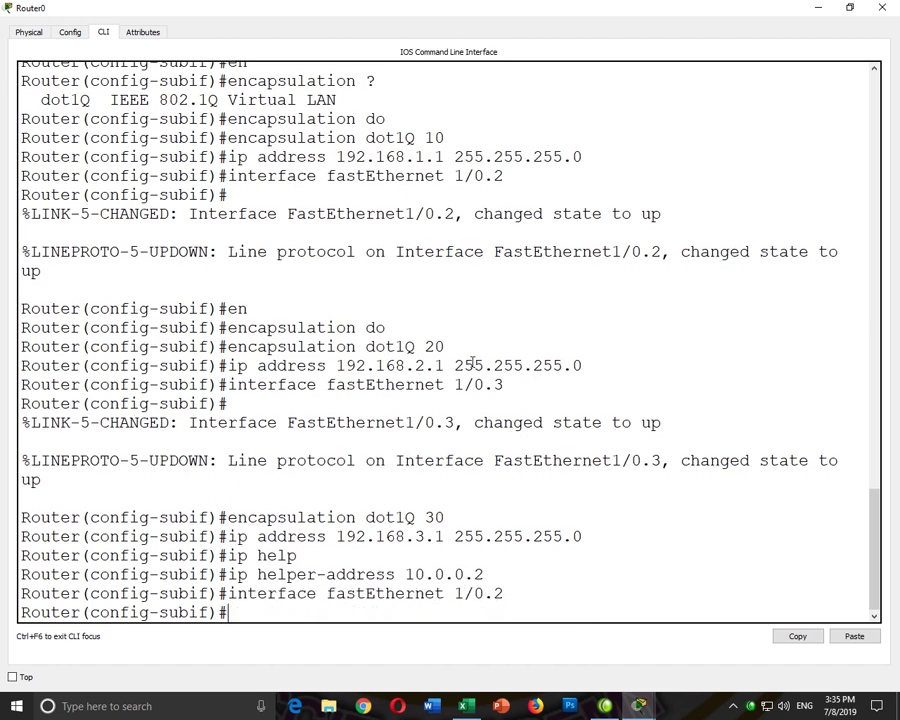
pyautogui.write('ip help')
pyautogui.press('Tab')
pyautogui.write('10.0')
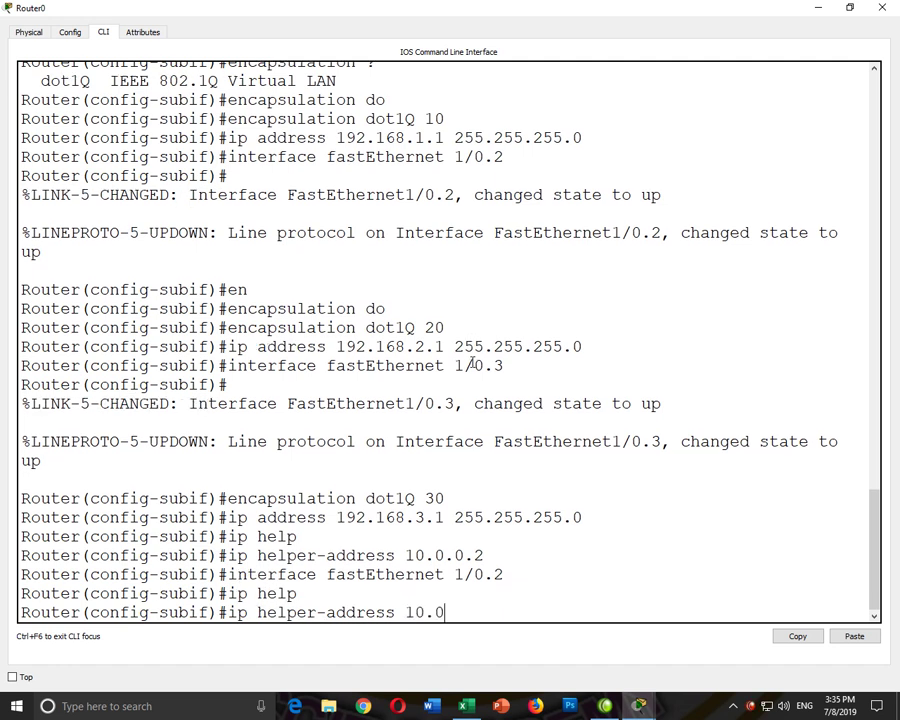
pyautogui.write('.0.2')
pyautogui.press('Return')
# - Set the IP helper address of subinterface FastEthernet 1/0.1 to 10.0.0.2 and return to global configuration mode
pyautogui.press('Up')
pyautogui.press('Up')
pyautogui.press('BackSpace')
pyautogui.write('1/0.1')
pyautogui.press('Return')
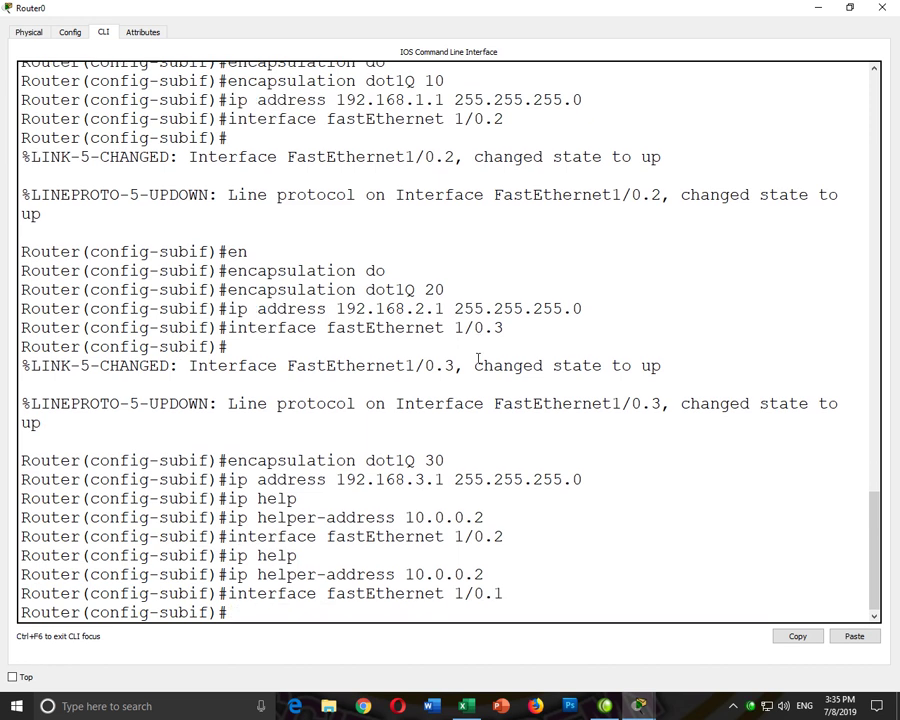
pyautogui.press('Up')
pyautogui.press('Up')
pyautogui.press('Return')
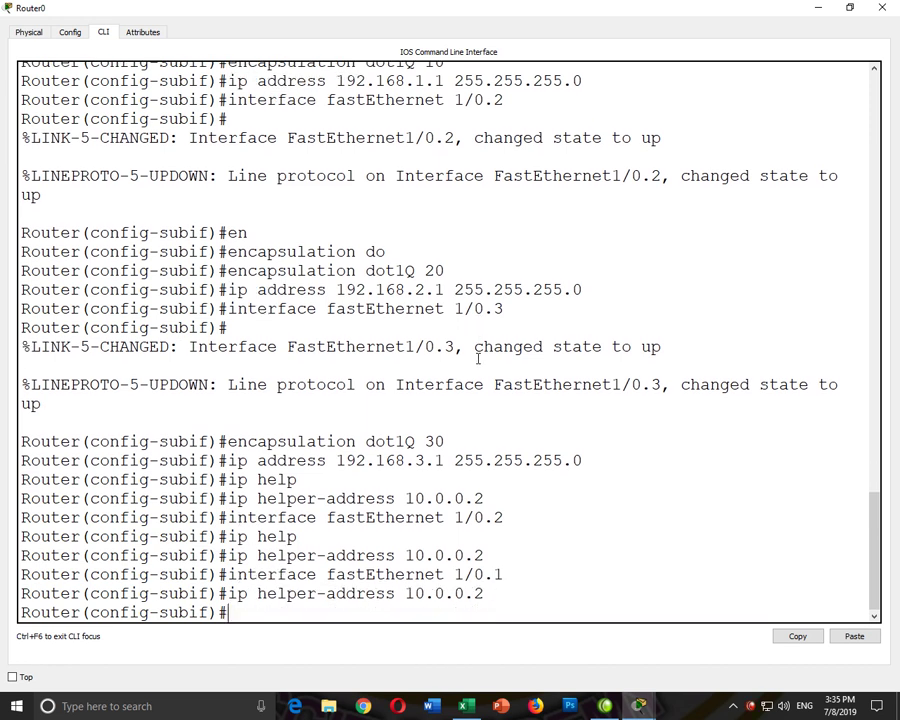
pyautogui.write('exit')
pyautogui.press('Return')
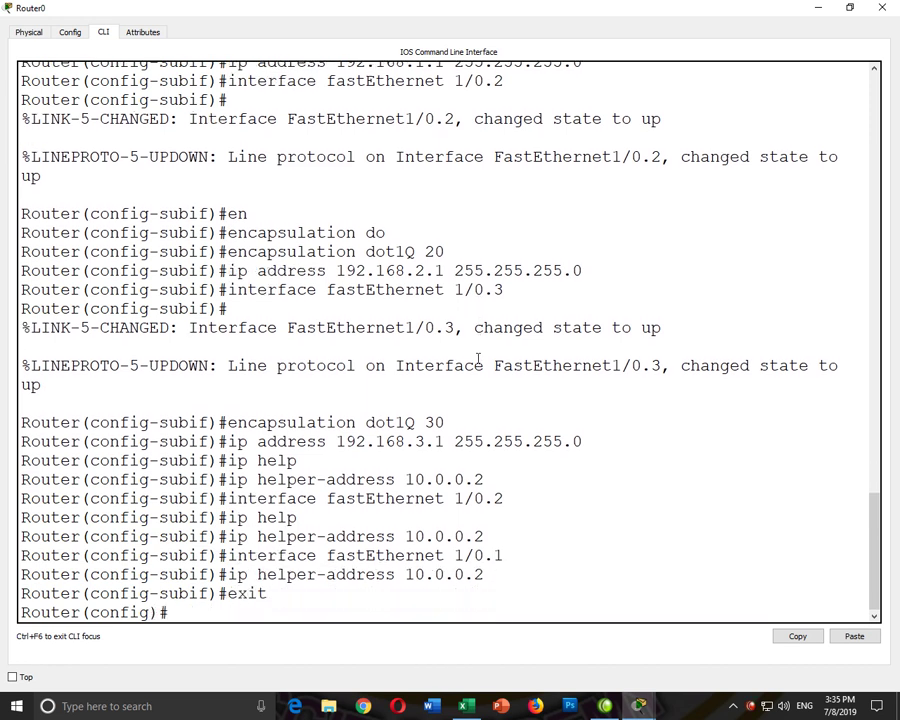
pyautogui.write('rou')
pyautogui.press('Tab')
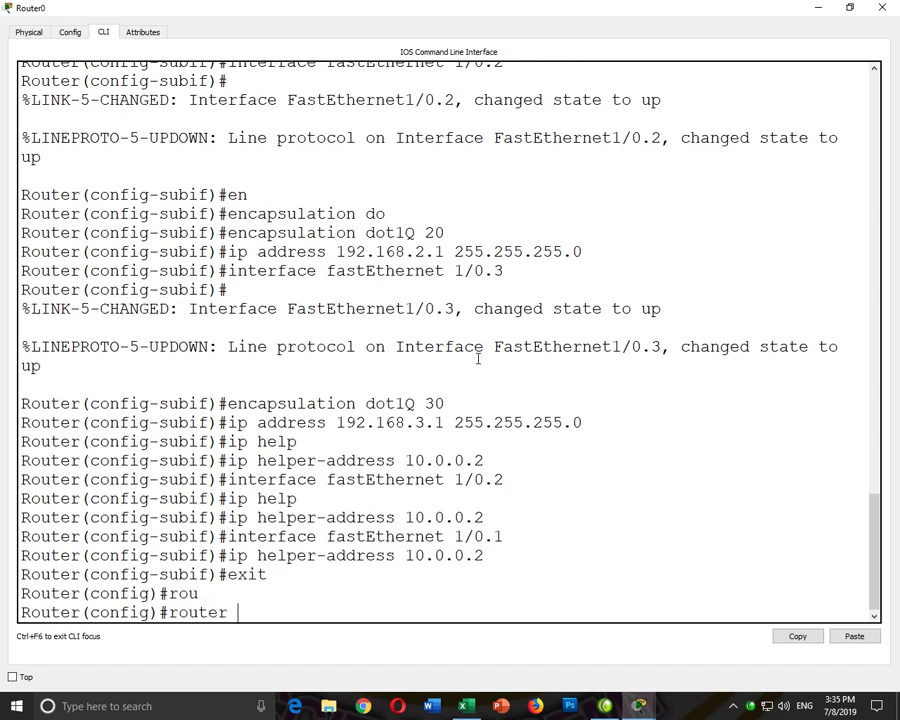
pyautogui.press('BackSpace')
pyautogui.press('BackSpace')
pyautogui.press('BackSpace')
pyautogui.press('BackSpace')
pyautogui.press('BackSpace')
pyautogui.press('BackSpace')
# - Minimize Router0's window and open Switch0's command line interface in a maximized window
pyautogui.click(817, 8)
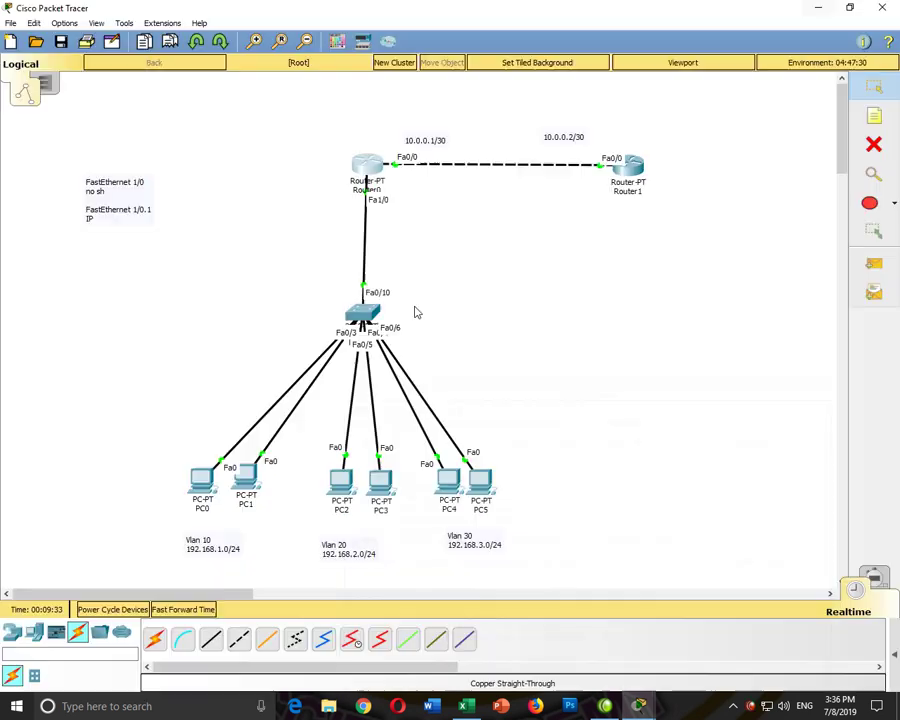
pyautogui.click(361, 313)
pyautogui.click(364, 168)
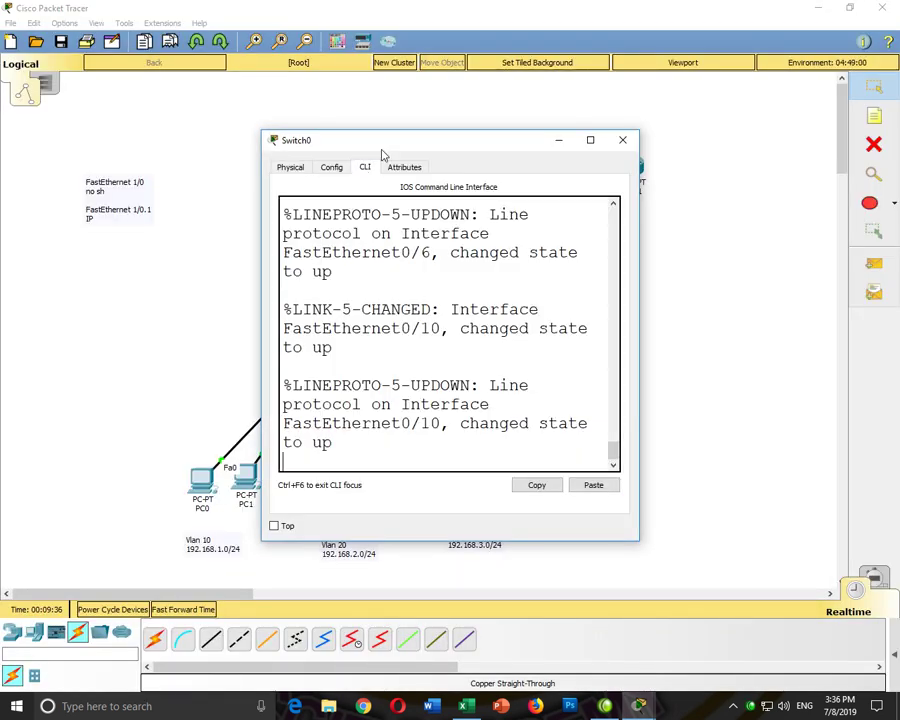
pyautogui.doubleClick(381, 145)
pyautogui.press('Return')
pyautogui.press('Return')
pyautogui.press('Return')
# - Enter privileged mode and global configuration mode on Switch0
pyautogui.write('e')
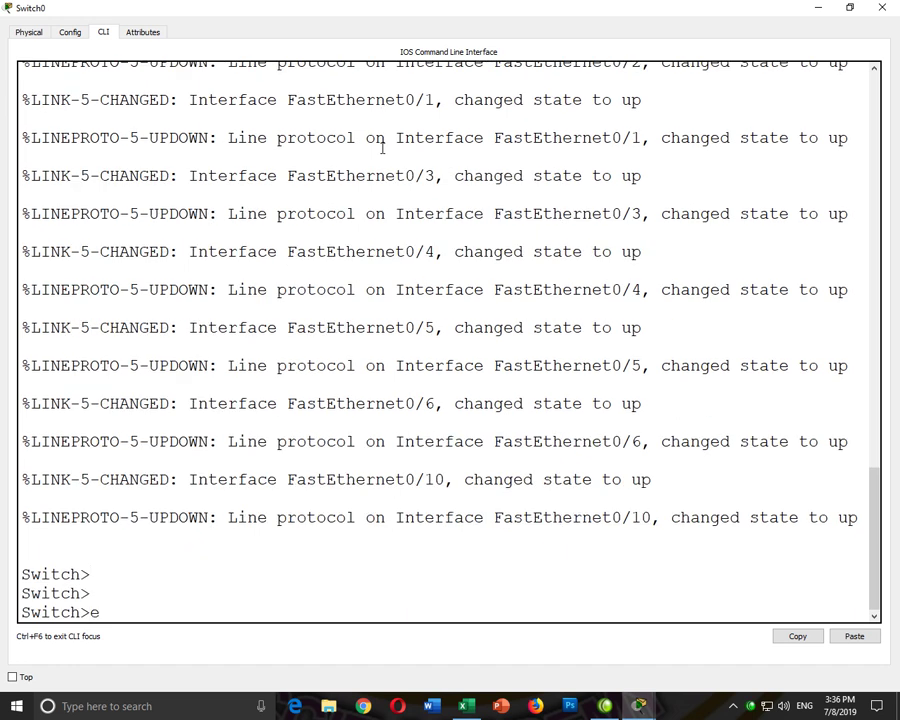
pyautogui.write('n')
pyautogui.press('Return')
pyautogui.press('Return')
pyautogui.write('conf')
pyautogui.press('Return')
pyautogui.write('t')
pyautogui.press('Return')
pyautogui.press('Return')
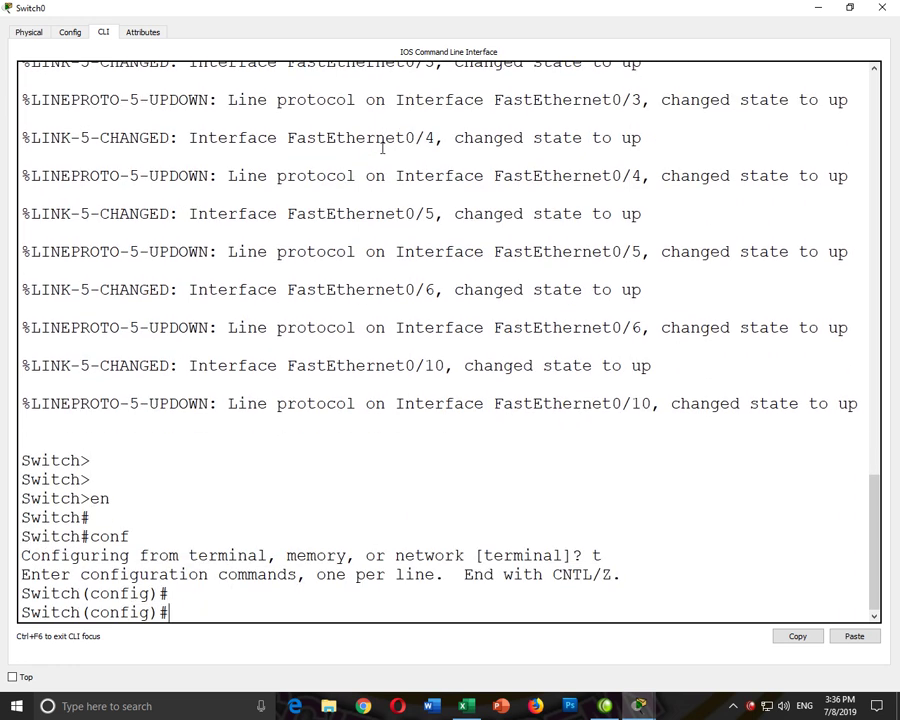
pyautogui.write('vl')
pyautogui.press('Return')
pyautogui.write('vlan 1')
pyautogui.press('Return')
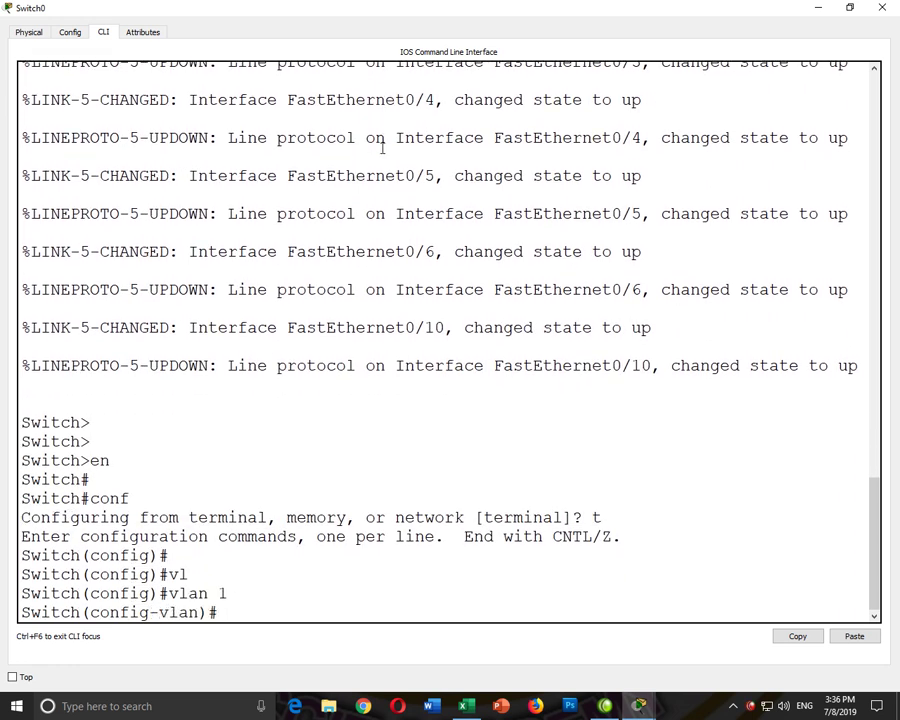
# - Create VLAN 10 on Switch0 and name it CCNA
pyautogui.write('vlan 11')
pyautogui.press('BackSpace')
pyautogui.write('0')
pyautogui.press('Return')
pyautogui.write('name CCNA')
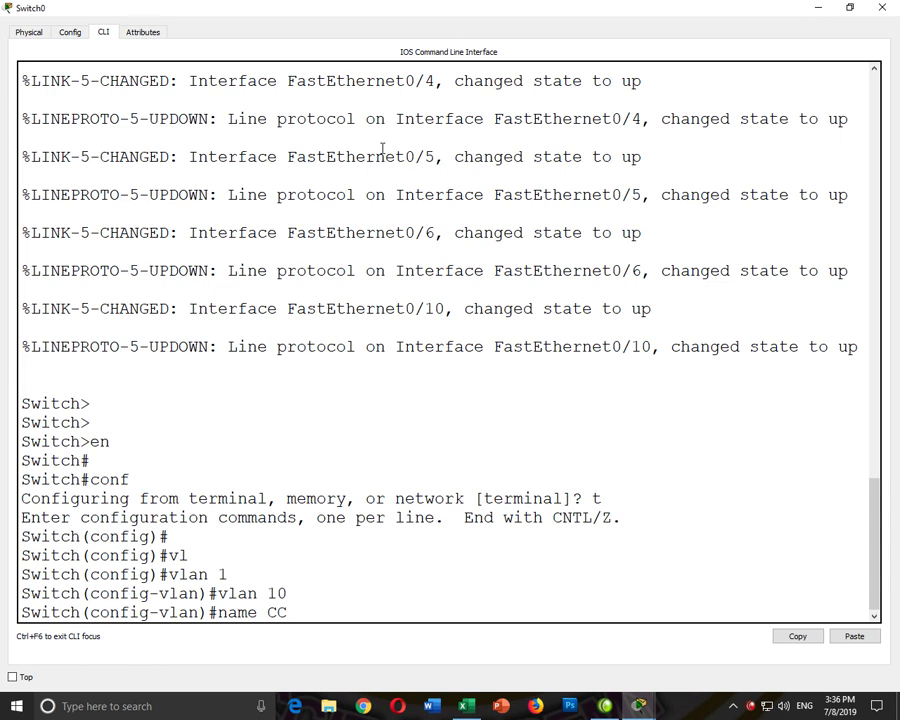
pyautogui.press('Return')
# - Create VLAN 20 on Switch0 and name it CCNP
pyautogui.write('vlan 10')
pyautogui.press('BackSpace')
pyautogui.press('BackSpace')
pyautogui.write('20')
pyautogui.press('Return')
pyautogui.press('Up')
pyautogui.press('Up')
pyautogui.press('BackSpace')
pyautogui.write('P')
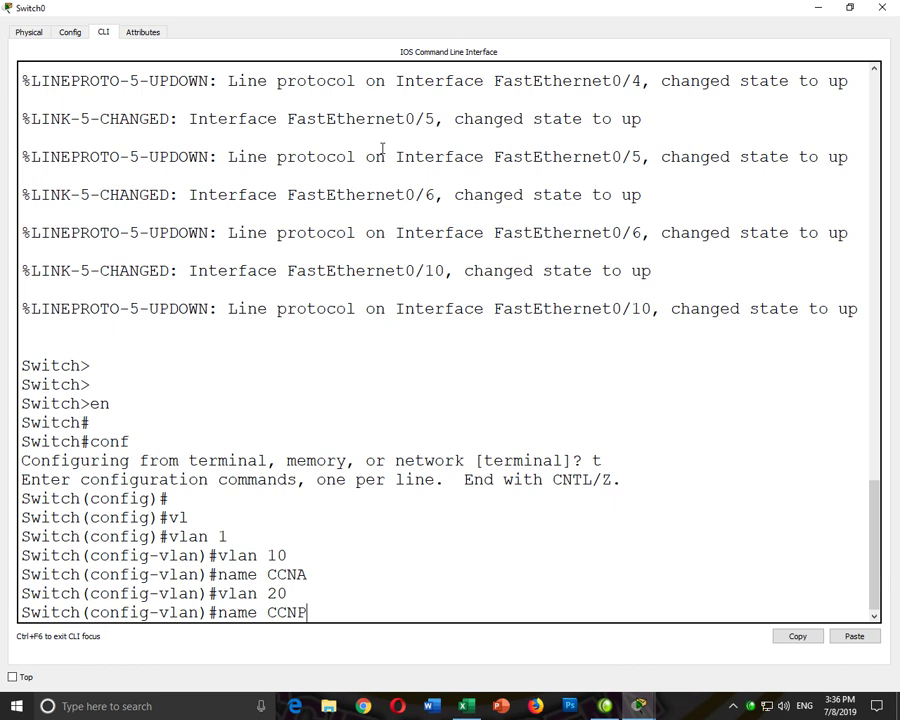
pyautogui.press('Return')
# - Create VLAN 30 on Switch0, name it CCIE, and return to global configuration mode
pyautogui.press('Up')
pyautogui.press('Up')
pyautogui.press('BackSpace')
pyautogui.press('BackSpace')
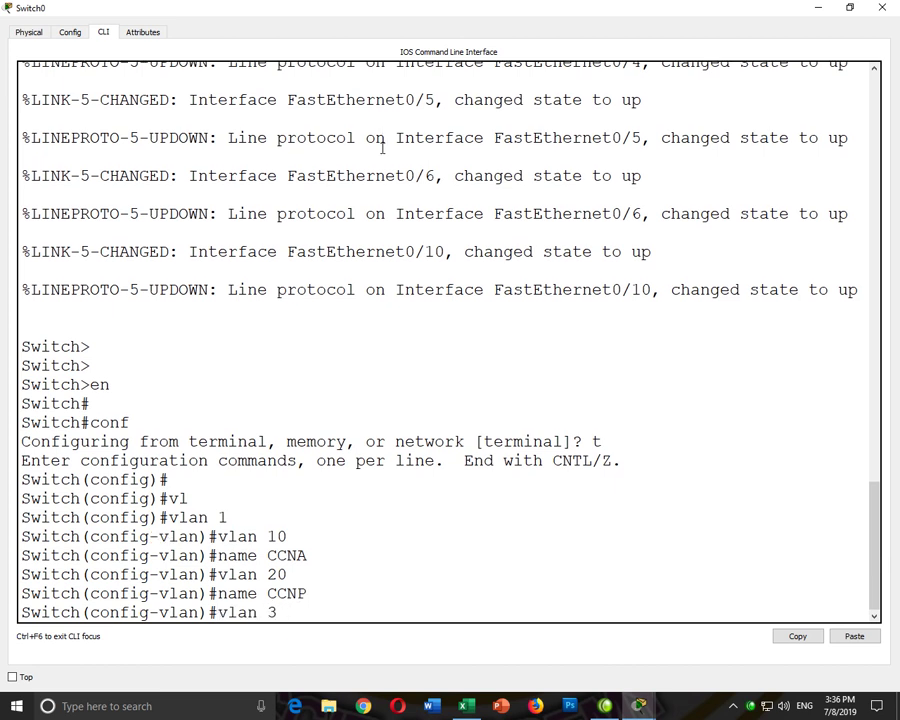
pyautogui.write('30')
pyautogui.press('Return')
pyautogui.press('Up')
pyautogui.press('Up')
pyautogui.press('BackSpace')
pyautogui.press('BackSpace')
pyautogui.write('IE')
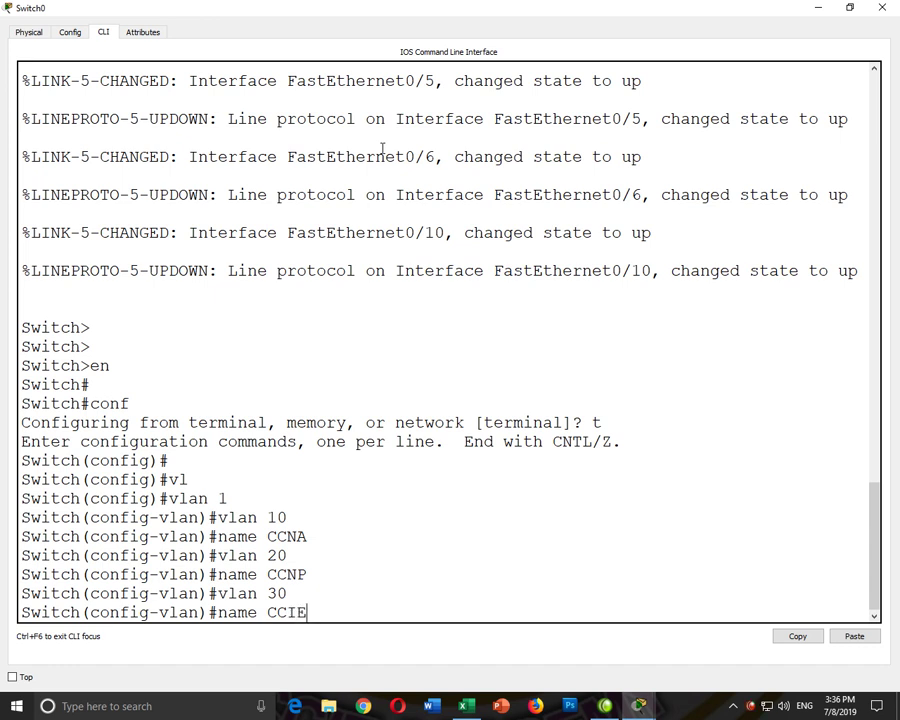
pyautogui.press('Return')
pyautogui.write('exit')
pyautogui.press('Return')
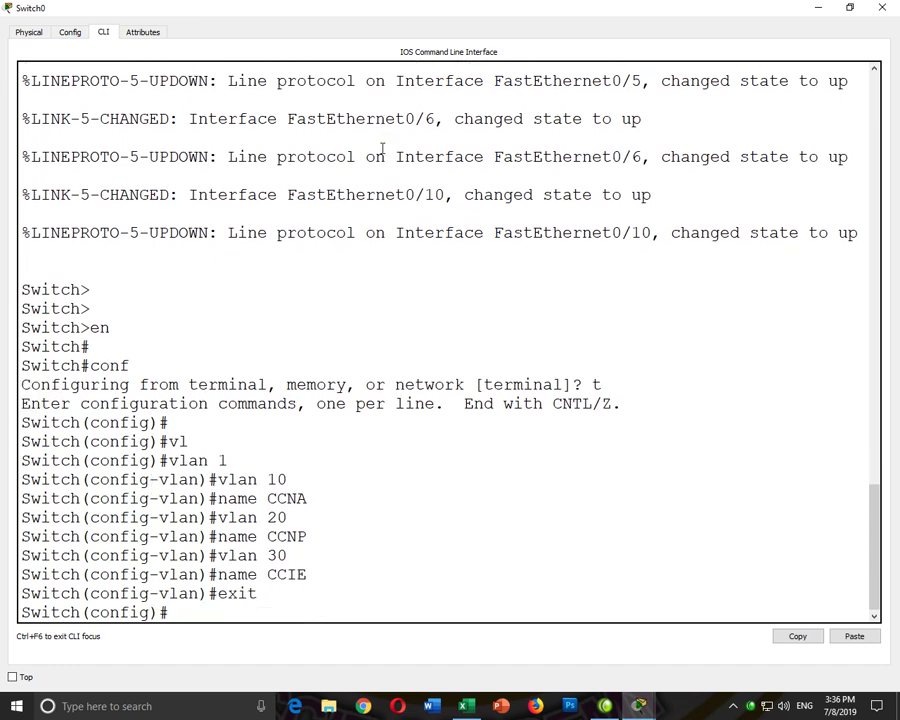
# - Enter interface range configuration for FastEthernet 0/1-2 on Switch0
pyautogui.write('in')
pyautogui.press('Tab')
pyautogui.write('r')
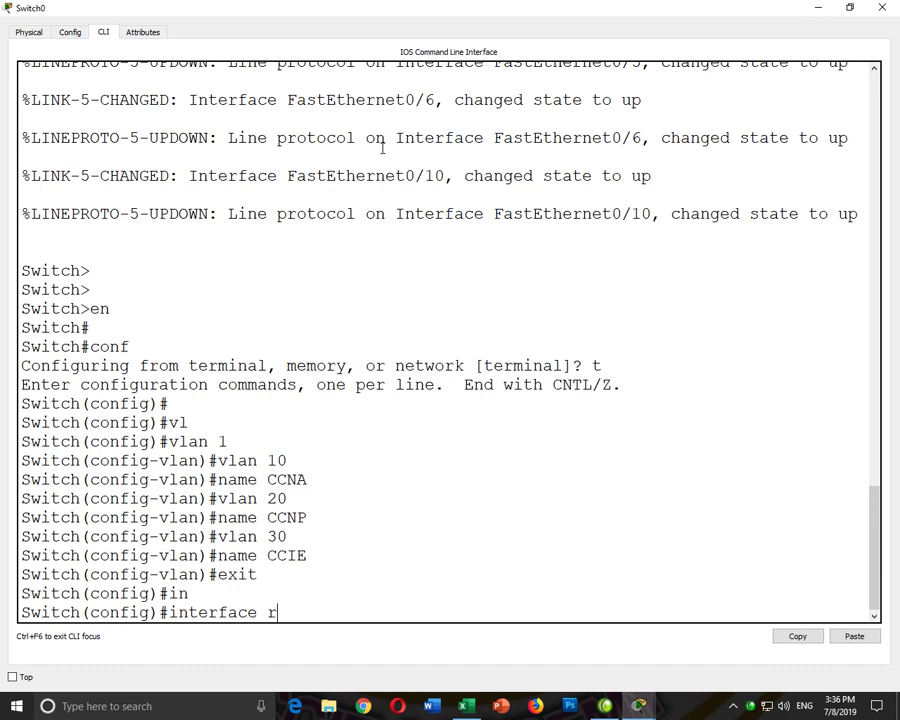
pyautogui.press('Tab')
pyautogui.write('fa')
pyautogui.press('Tab')
pyautogui.write('0/1-4')
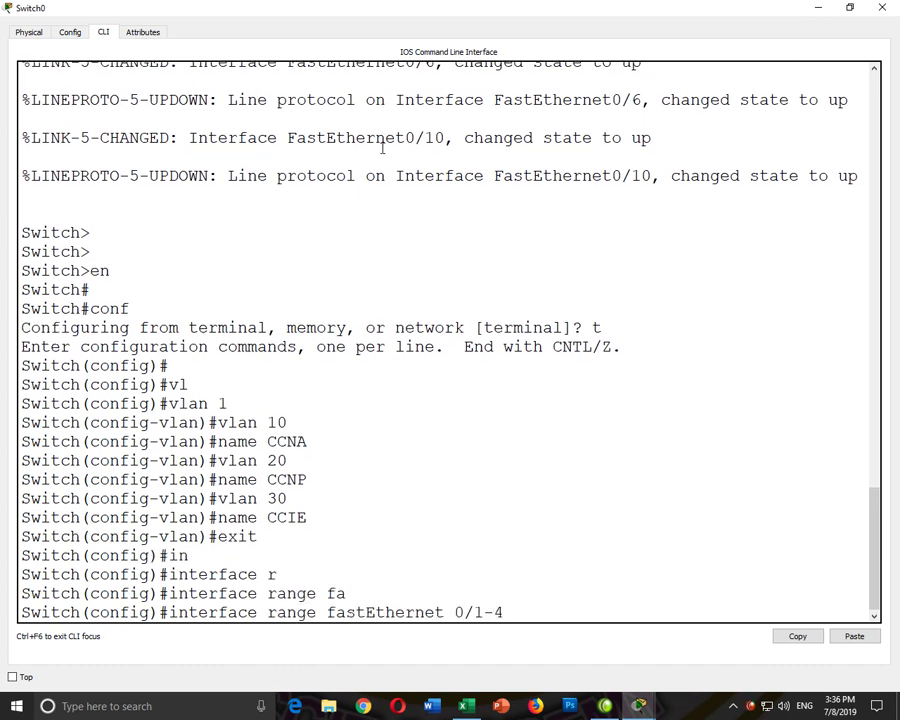
pyautogui.press('Return')
pyautogui.press('Up')
pyautogui.press('BackSpace')
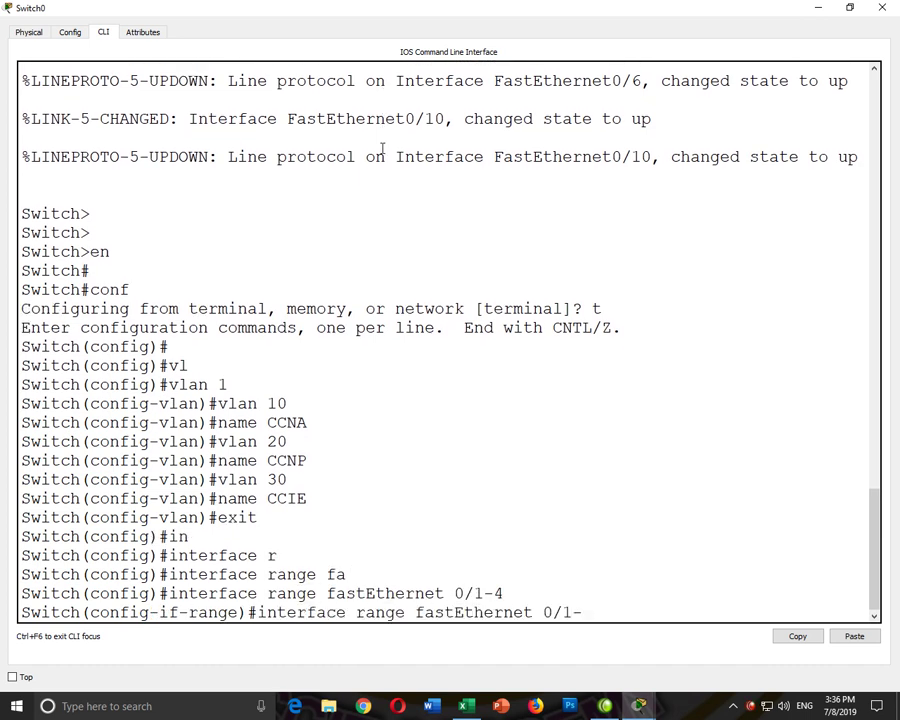
pyautogui.write('2')
pyautogui.press('Return')
# - Set the switchport mode of the FastEthernet 0/1-2 range to access
pyautogui.write('switchport')
pyautogui.press('Tab')
pyautogui.write('mo')
pyautogui.press('Tab')
pyautogui.write('acc')
pyautogui.press('Tab')
pyautogui.press('Return')
# - Assign the FastEthernet 0/1-2 range to access VLAN 10
pyautogui.write('sw')
pyautogui.press('Tab')
pyautogui.write('a')
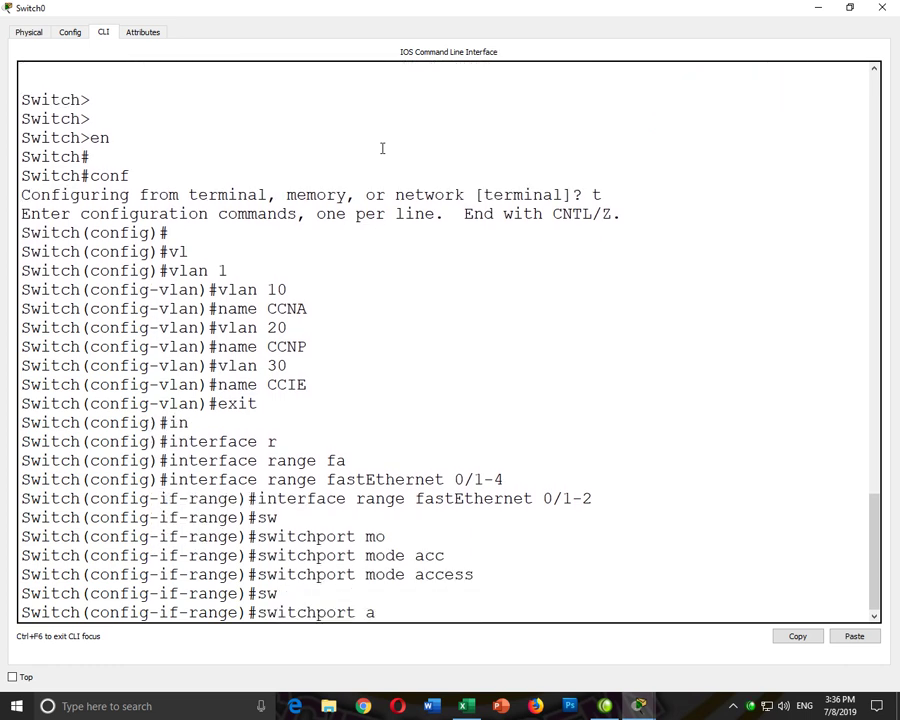
pyautogui.write('cc')
pyautogui.press('Tab')
pyautogui.write('vl')
pyautogui.press('Tab')
pyautogui.write('1')
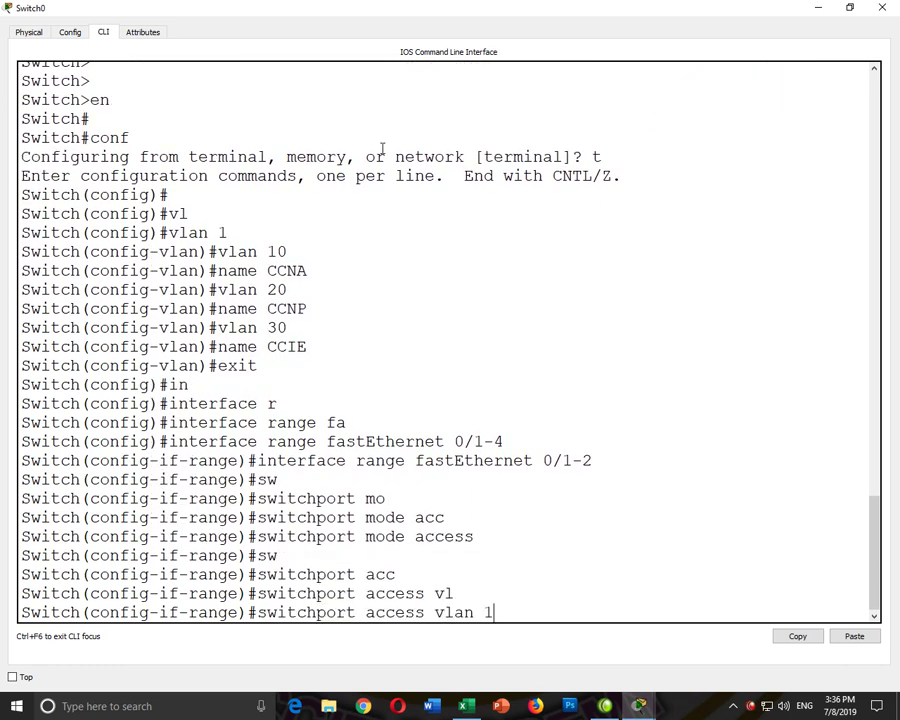
pyautogui.write('0')
pyautogui.press('Return')
# - Assign the interface range FastEthernet 0/3-4 on Switch0 to access VLAN 20
pyautogui.press('Up')
pyautogui.press('Up')
pyautogui.press('Up')
pyautogui.press('BackSpace')
pyautogui.press('BackSpace')
pyautogui.press('BackSpace')
pyautogui.write('3-4')
pyautogui.press('Return')
pyautogui.press('Up')
pyautogui.press('Up')
pyautogui.press('Up')
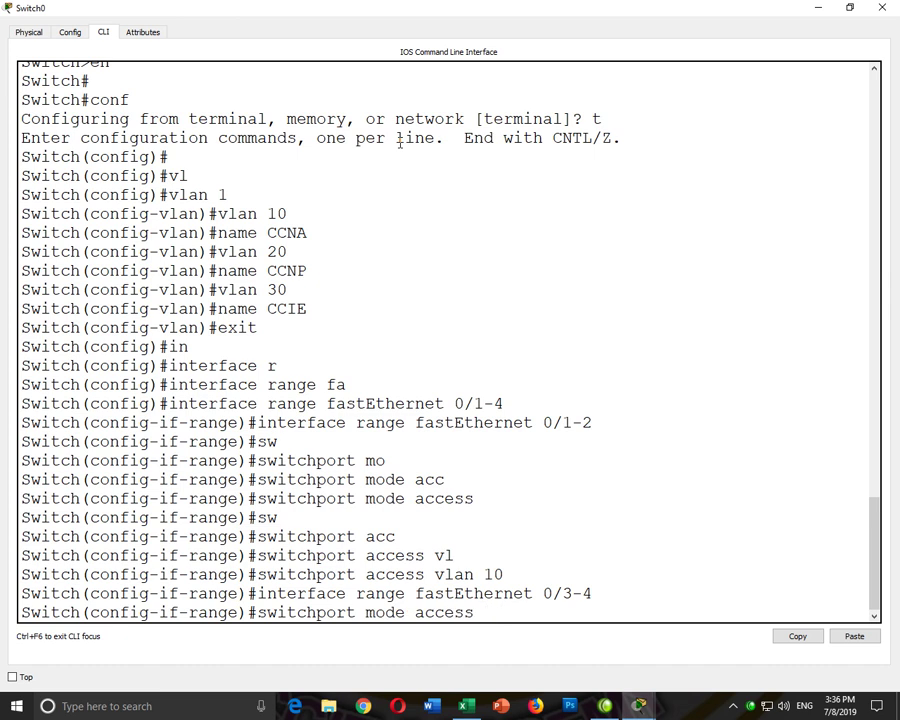
pyautogui.press('Up')
pyautogui.press('Down')
pyautogui.press('Down')
pyautogui.press('BackSpace')
pyautogui.press('BackSpace')
pyautogui.press('BackSpace')
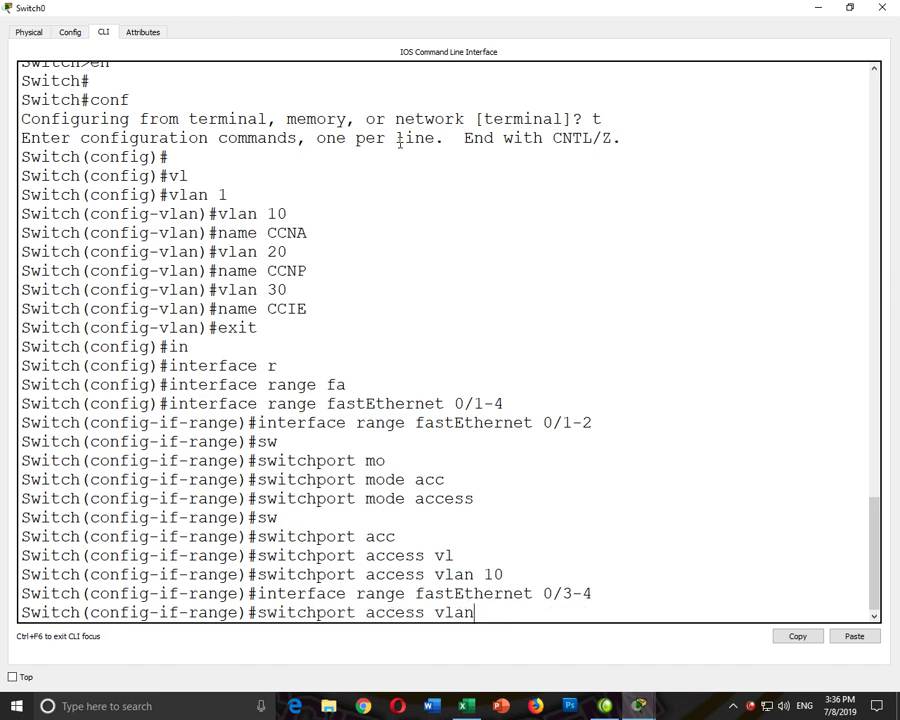
pyautogui.write('20')
pyautogui.press('Return')
# - Assign the interface range FastEthernet 0/5-6 to access VLAN 30 and close Switch0's window
pyautogui.press('Up')
pyautogui.press('Up')
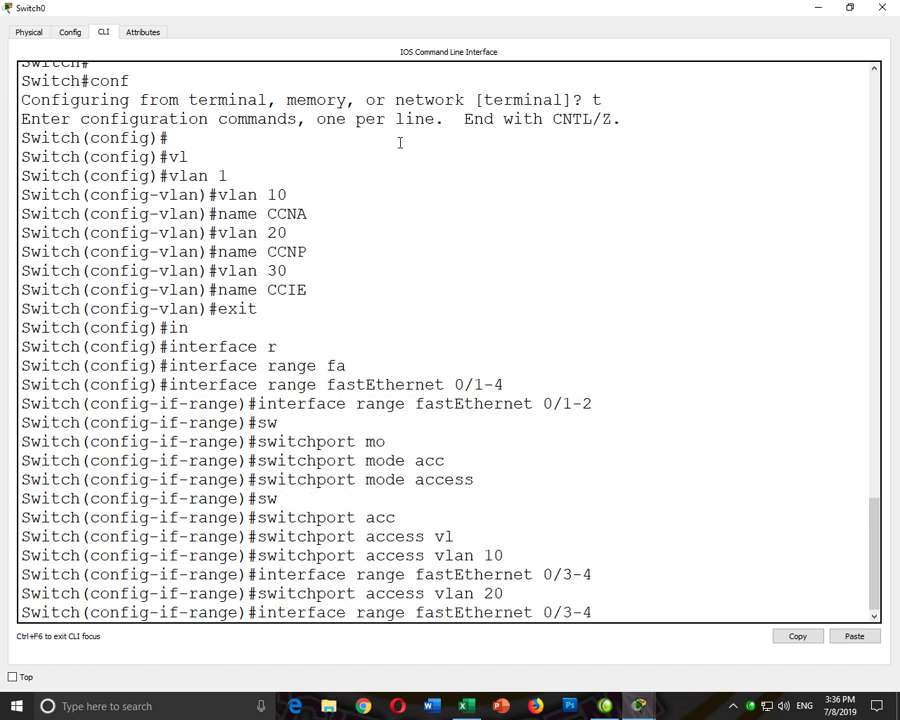
pyautogui.press('BackSpace')
pyautogui.press('BackSpace')
pyautogui.write('5-6')
pyautogui.press('Return')
pyautogui.press('Up')
pyautogui.press('Up')
pyautogui.press('BackSpace')
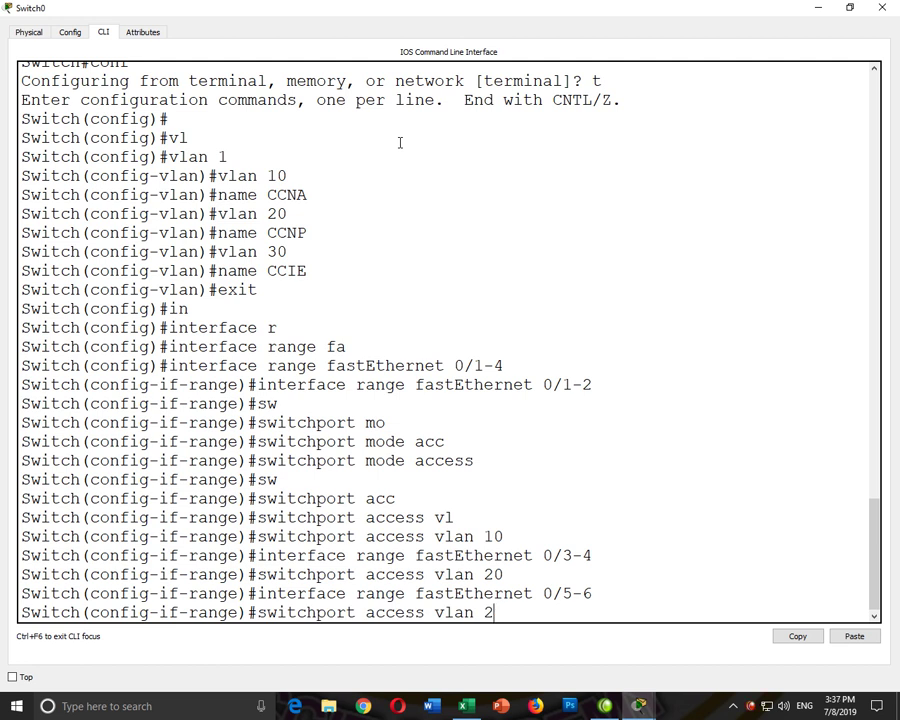
pyautogui.press('BackSpace')
pyautogui.write('30')
pyautogui.press('Return')
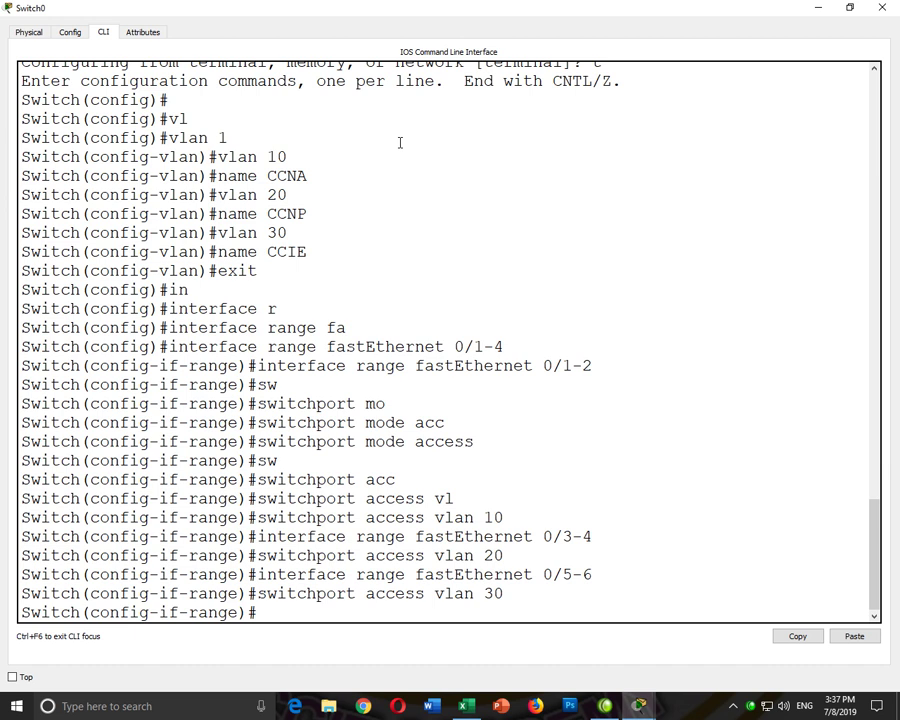
pyautogui.click(882, 7)
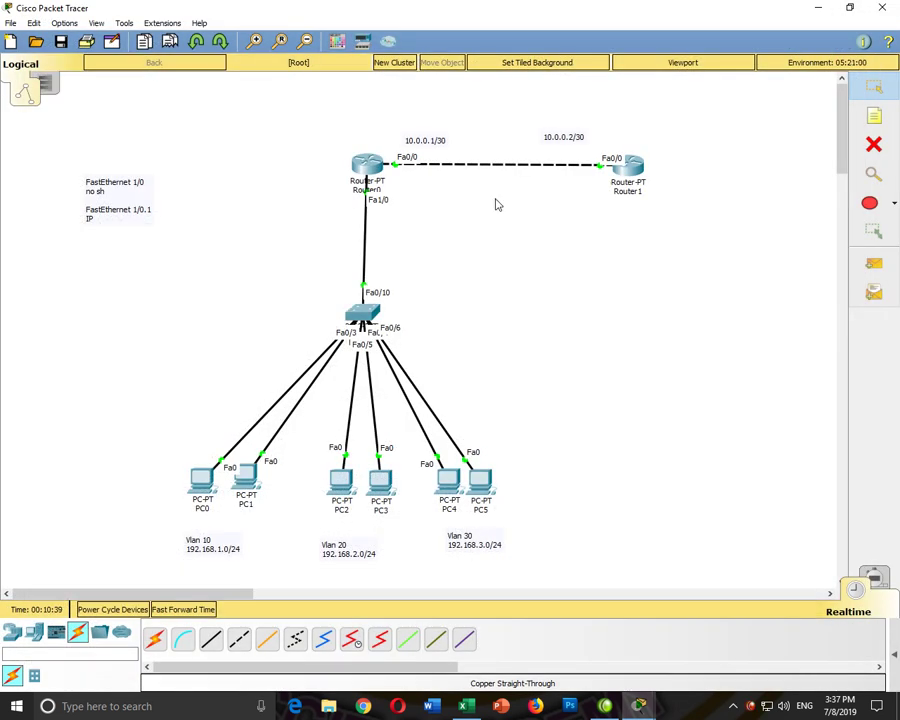
pyautogui.moveTo(333, 138); pyautogui.dragTo(437, 254)
pyautogui.moveTo(319, 120); pyautogui.dragTo(454, 256)
pyautogui.moveTo(335, 124); pyautogui.dragTo(456, 246)
pyautogui.moveTo(398, 132); pyautogui.dragTo(448, 152)
# - Add a note below the FastEthernet 1/0.1 note listing 192.168.1.0/24, 192.168.2.0/24 and 192.168.3.0/24 on separate lines
pyautogui.press('n')
pyautogui.click(92, 245)
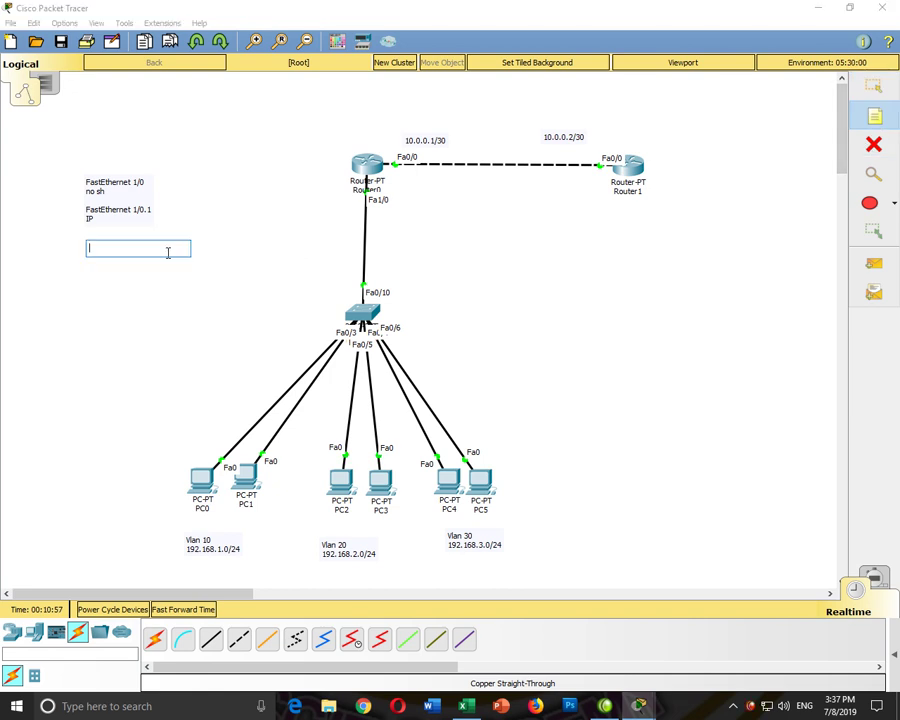
pyautogui.write('192.168.1')
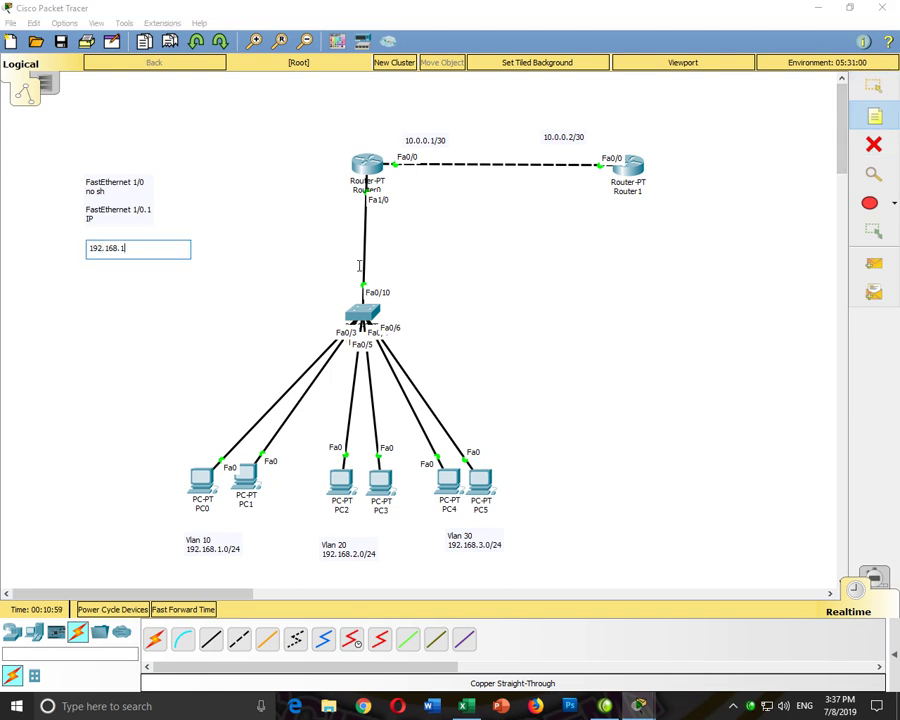
pyautogui.write('.0/24')
pyautogui.press('Return')
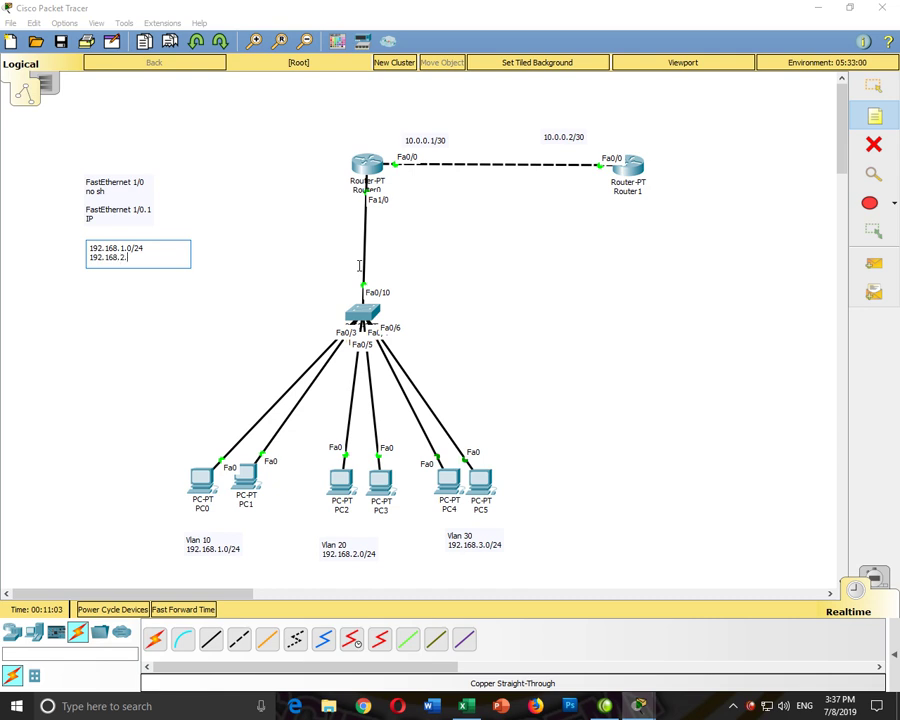
pyautogui.write('192.168.2.0/24')
pyautogui.press('Return')
pyautogui.write('192.168')
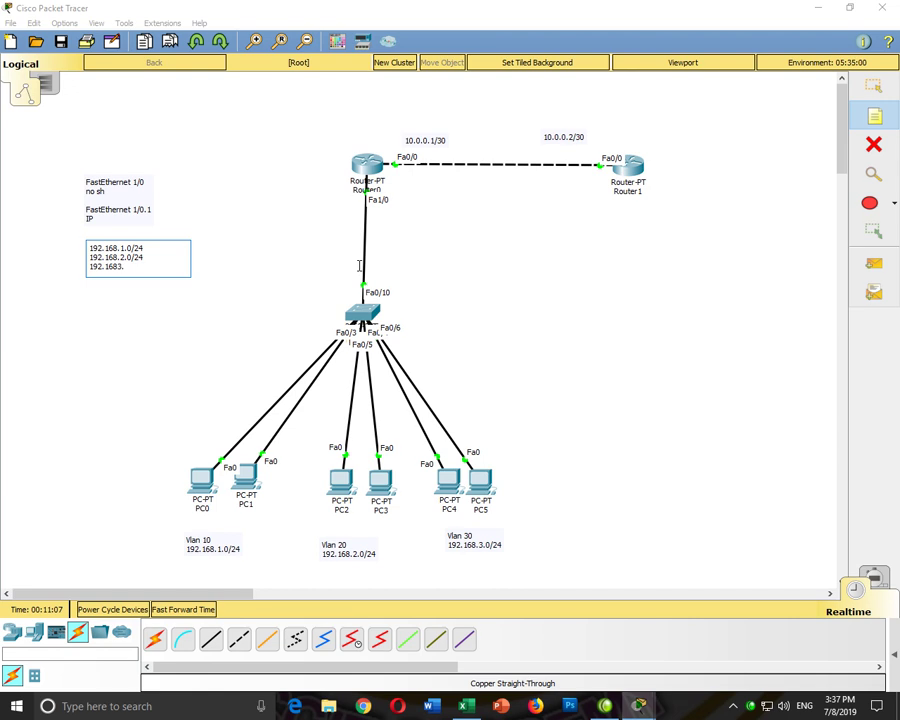
pyautogui.write('.3.0/24')
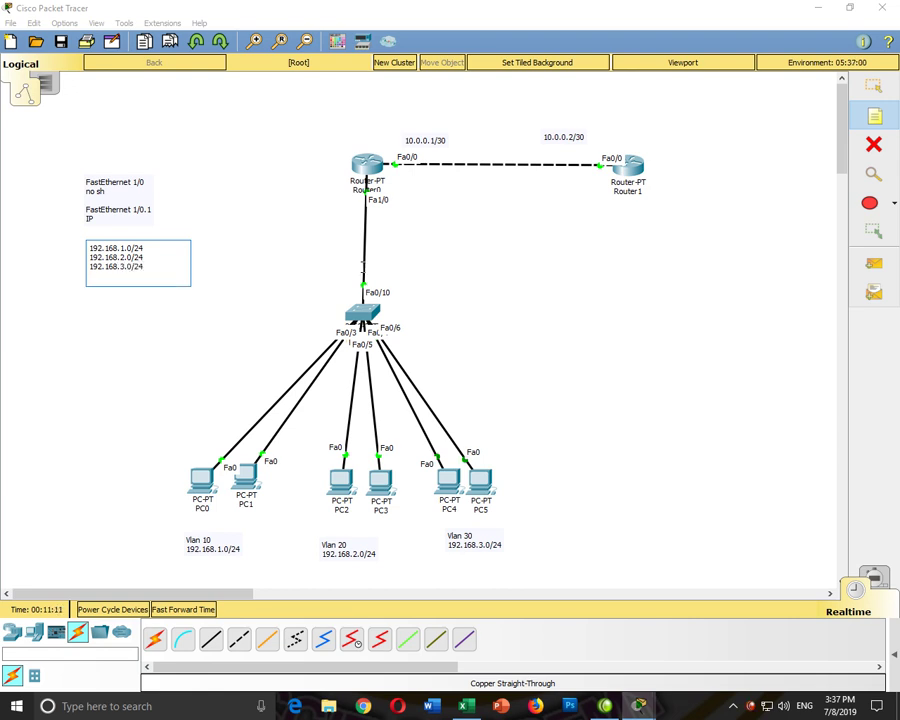
pyautogui.press('Return')
pyautogui.click(876, 89)
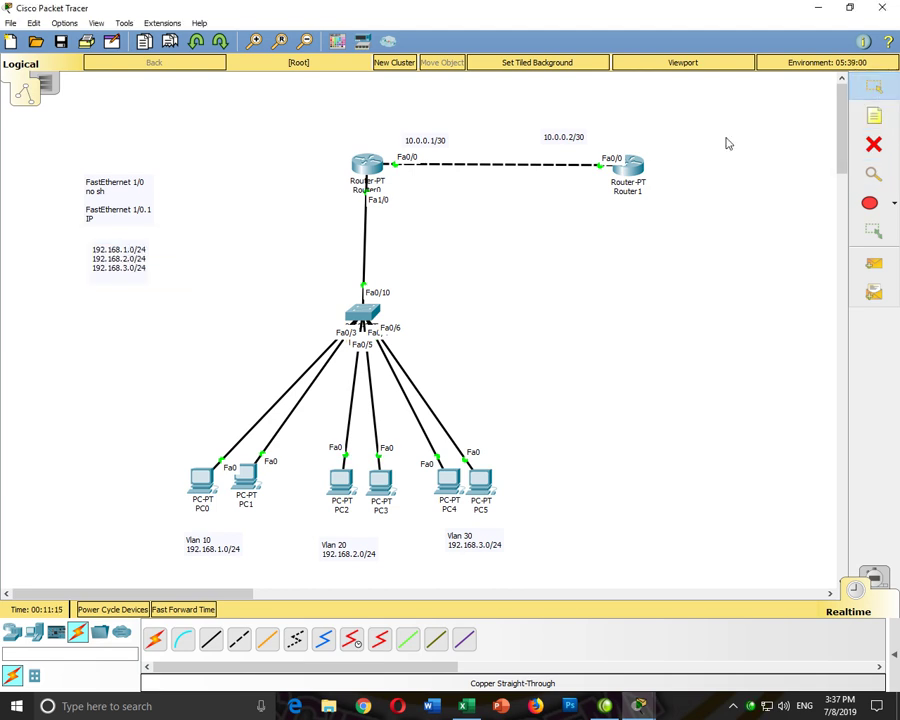
# - Open Router1's command line interface in a maximized window and enter RIP router configuration
pyautogui.click(628, 166)
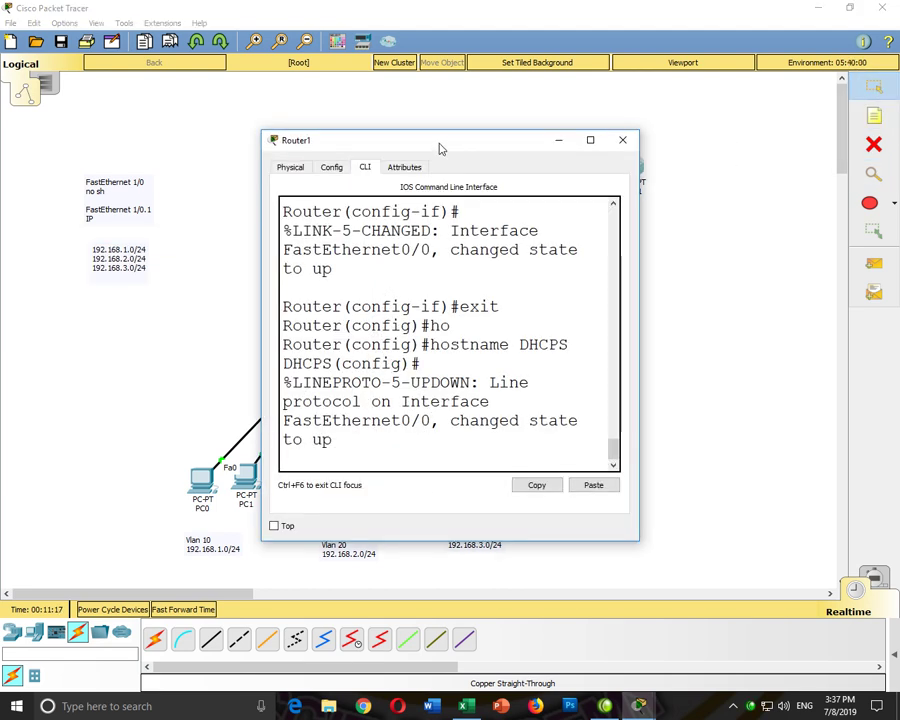
pyautogui.doubleClick(439, 143)
pyautogui.press('Return')
pyautogui.press('Return')
pyautogui.write('rou')
pyautogui.press('Tab')
pyautogui.write('r')
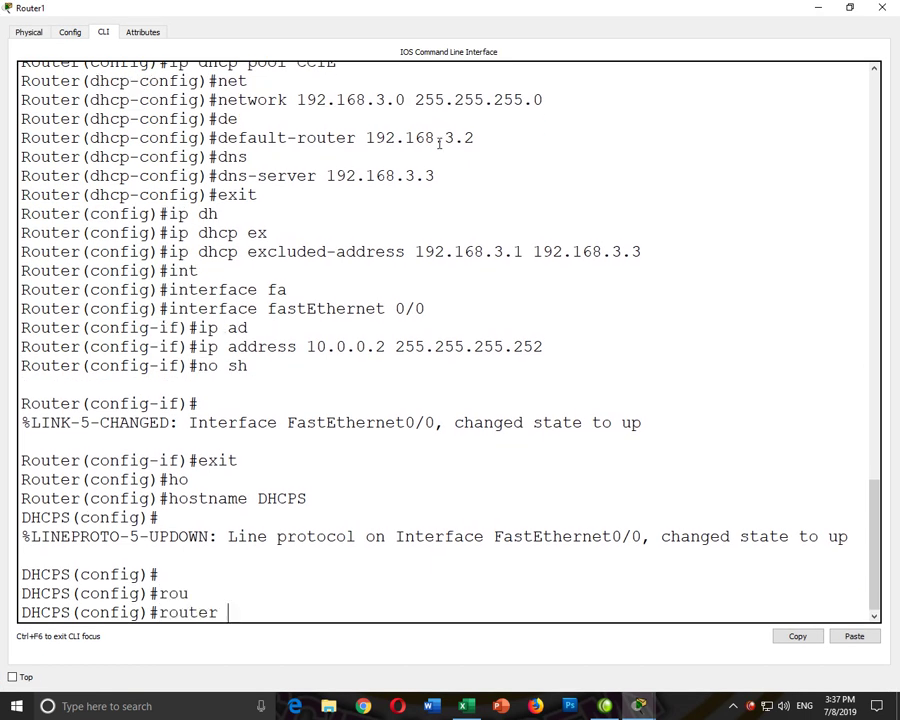
pyautogui.write('i')
pyautogui.press('Tab')
pyautogui.press('Return')
# - Set RIP to version 2 on Router1 and advertise network 10.0.0.0
pyautogui.write('ver')
pyautogui.press('Tab')
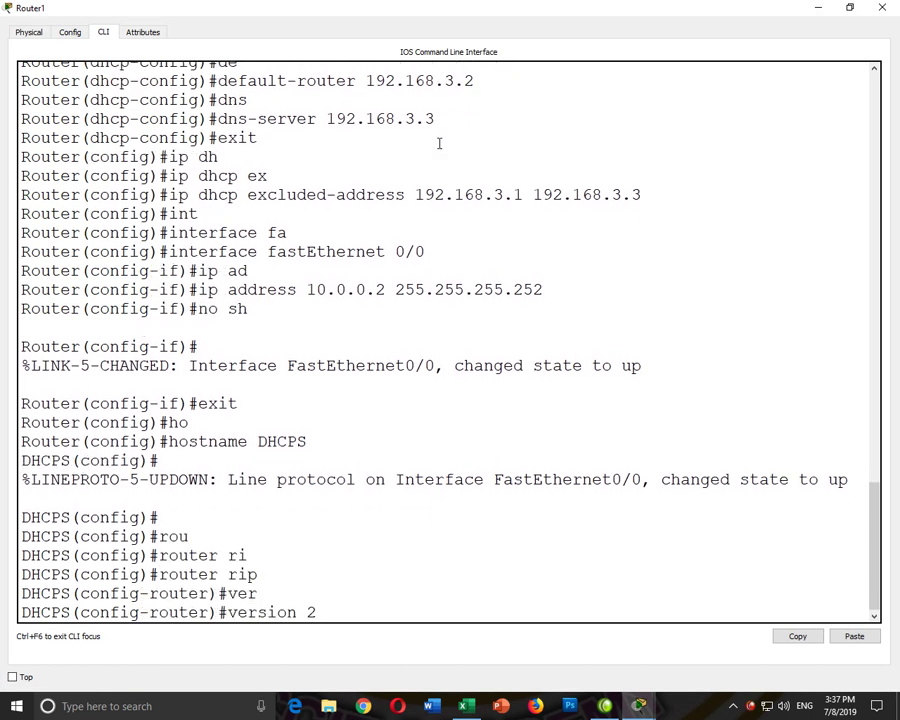
pyautogui.write('2')
pyautogui.press('Return')
pyautogui.write('net')
pyautogui.press('Tab')
pyautogui.write('10.0.0.0')
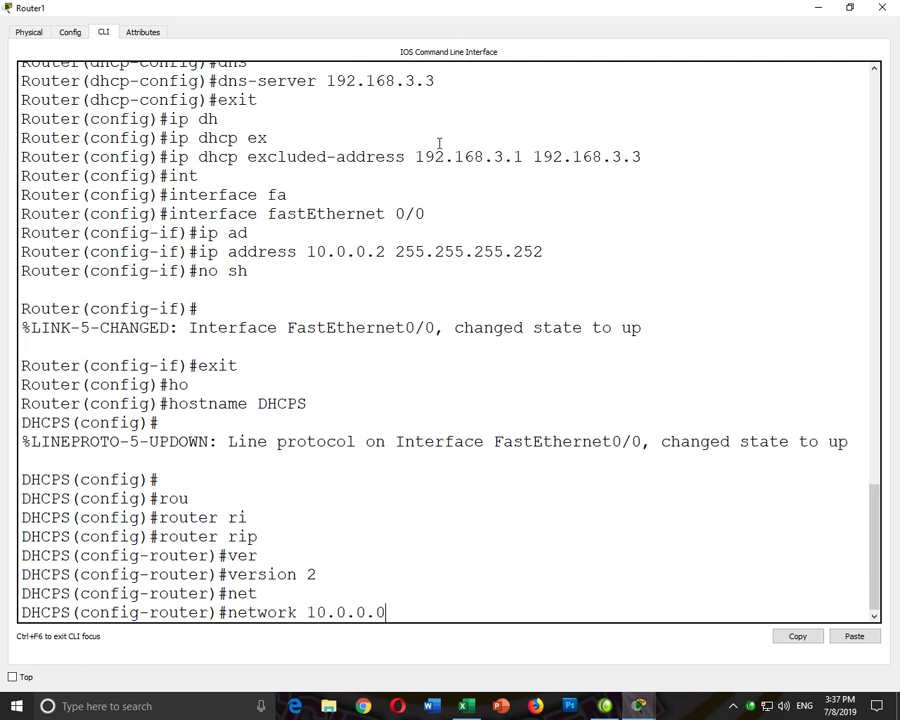
pyautogui.press('Return')
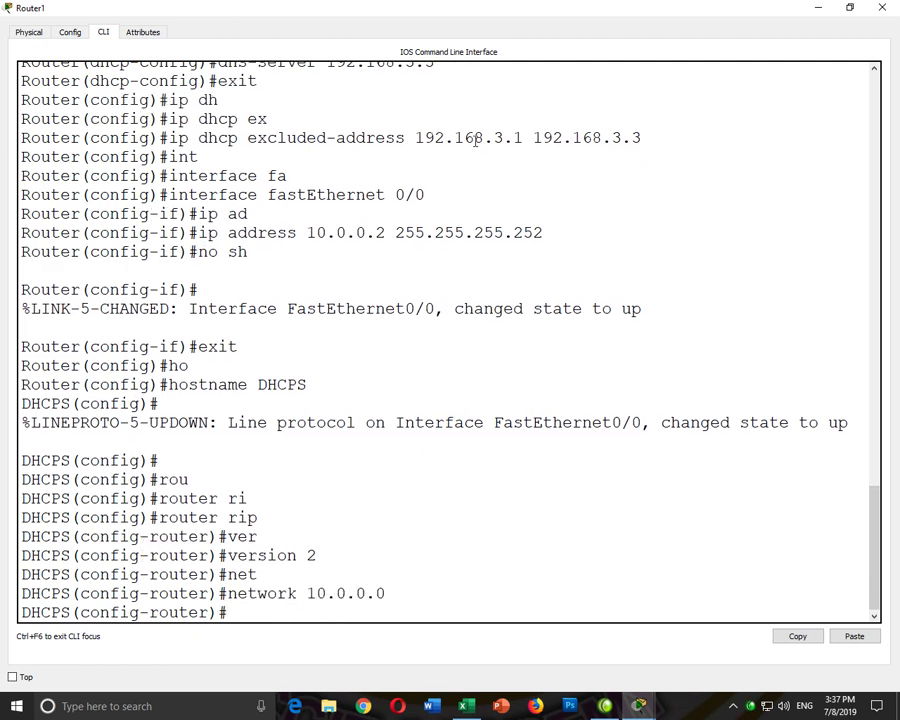
# - Display Router1's directly connected routes with "do sh ip rou con" and close its window
pyautogui.write('do sh ip rou con')
pyautogui.press('Return')
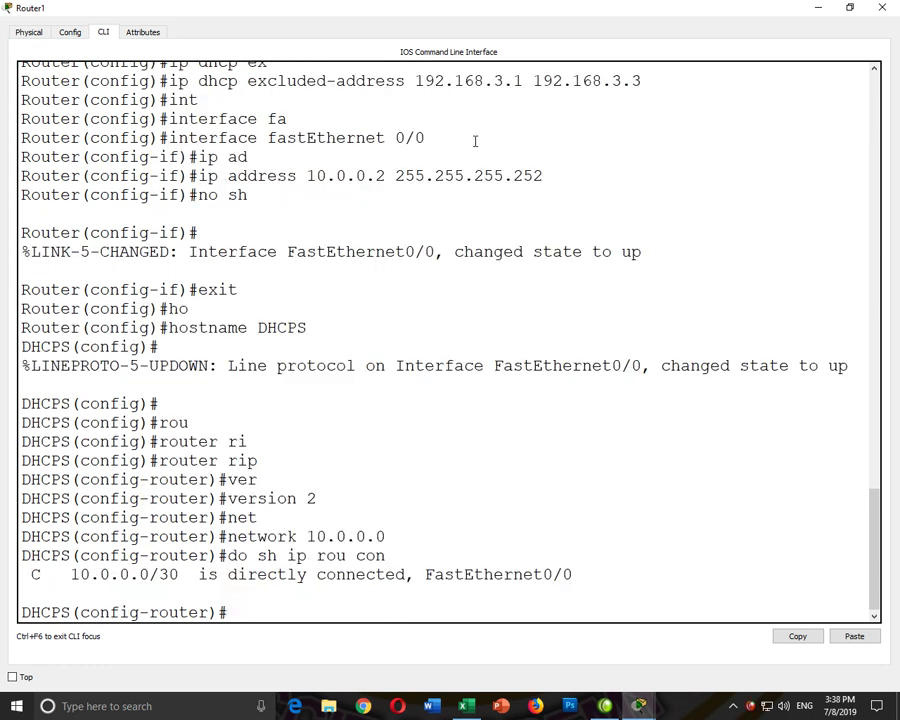
pyautogui.moveTo(111, 557); pyautogui.dragTo(247, 576)
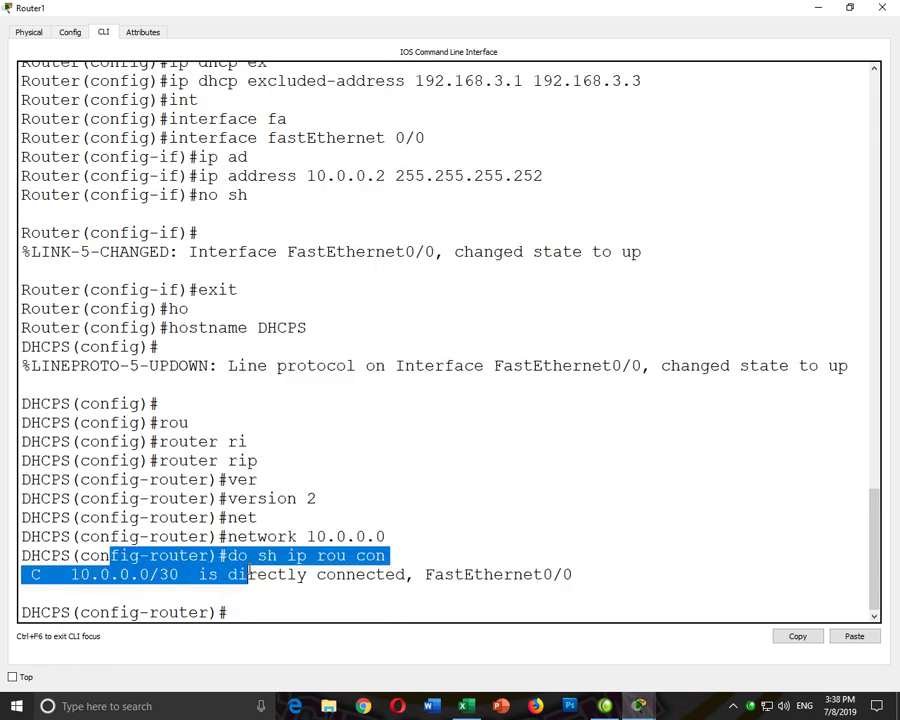
pyautogui.click(247, 576)
pyautogui.click(880, 8)
# - Open Router0's command line interface and enable RIP version 2
pyautogui.click(367, 174)
pyautogui.press('Return')
pyautogui.press('Return')
pyautogui.write('rou')
pyautogui.press('Tab')
pyautogui.write('ri')
pyautogui.press('Return')
pyautogui.write('ver')
pyautogui.press('Tab')
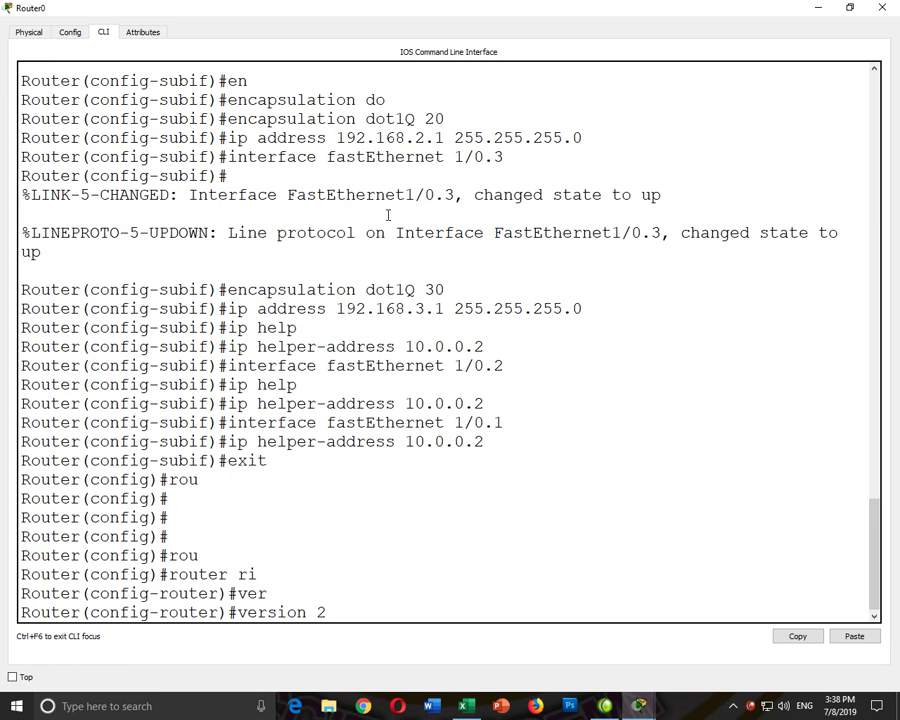
pyautogui.write('2')
pyautogui.press('Return')
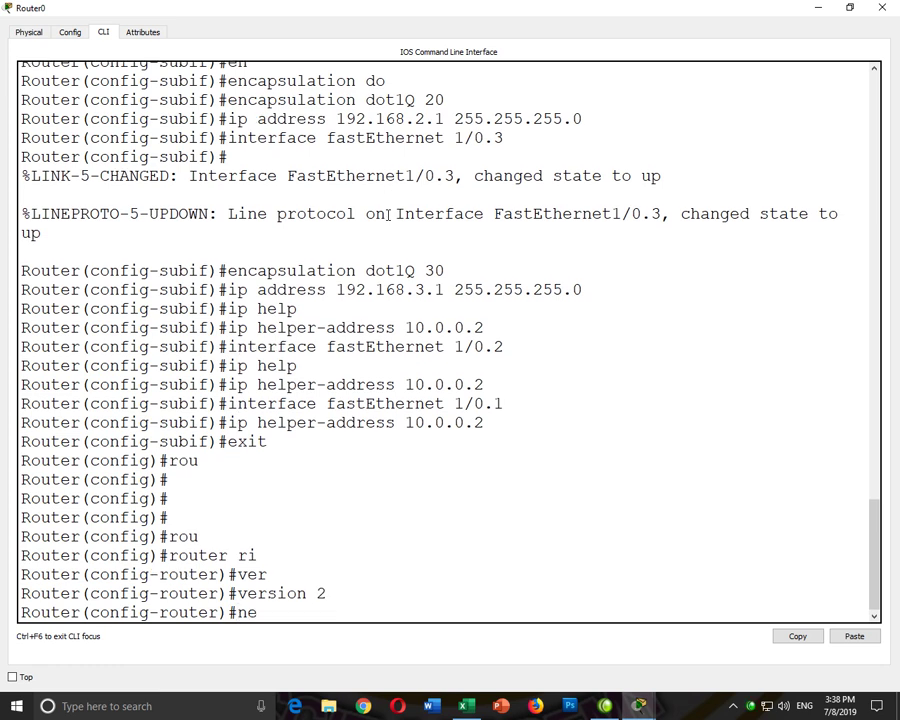
# - Advertise networks 10.0.0.0 and 192.168.1.0 in RIP on Router0
pyautogui.write('net')
pyautogui.press('Tab')
pyautogui.write('10.0.0.0')
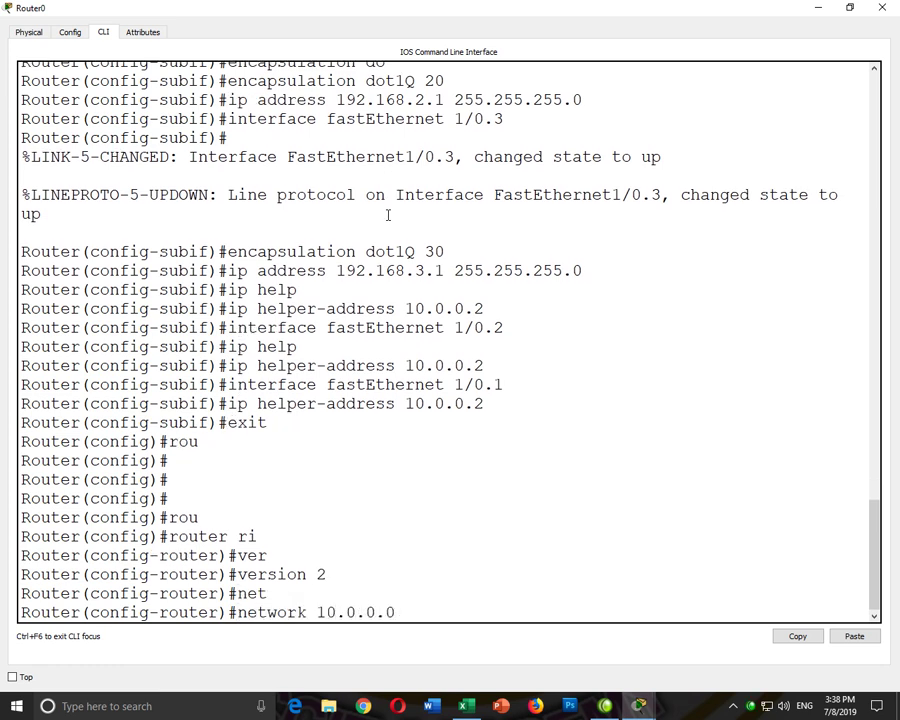
pyautogui.press('Return')
pyautogui.write('net')
pyautogui.press('Tab')
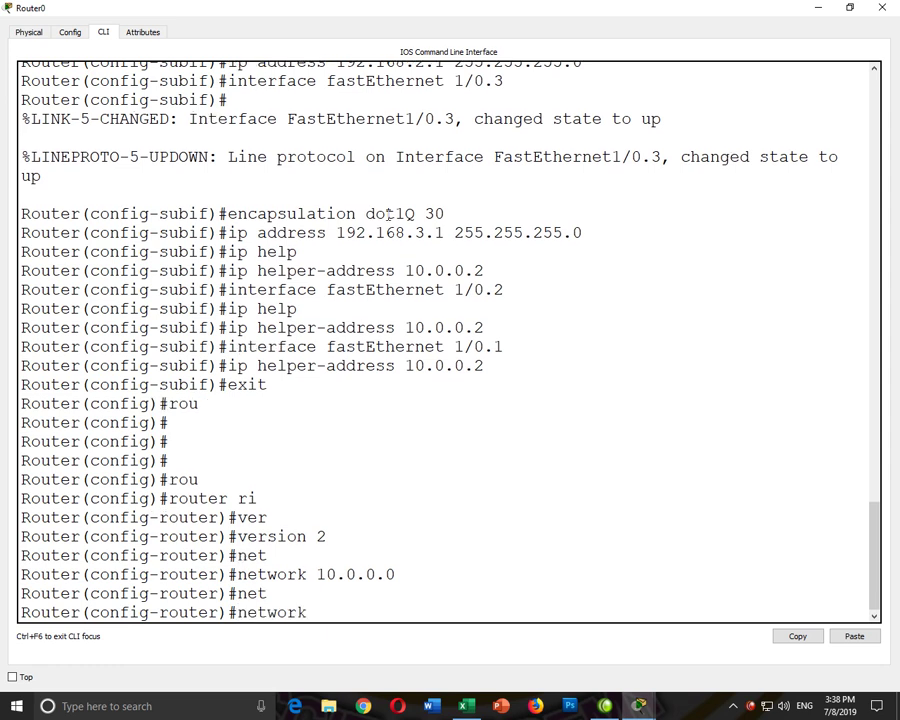
pyautogui.write('192.168.1.0')
pyautogui.press('Return')
# - Advertise networks 192.168.2.0 and 192.168.3.0 in RIP on Router0
pyautogui.press('Up')
pyautogui.press('Left')
pyautogui.press('Left')
pyautogui.press('BackSpace')
pyautogui.write('2')
pyautogui.press('Return')
pyautogui.press('Up')
pyautogui.press('BackSpace')
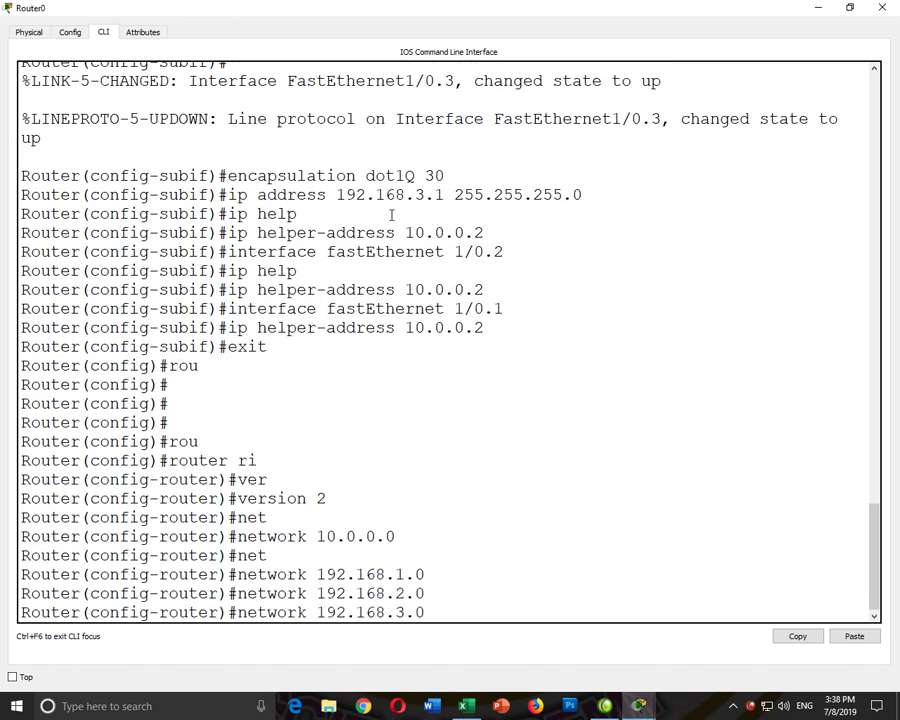
pyautogui.write('3')
pyautogui.press('Return')
# - Display Router0's directly connected routes with "do sh ip rou con"
pyautogui.write('do sh ')
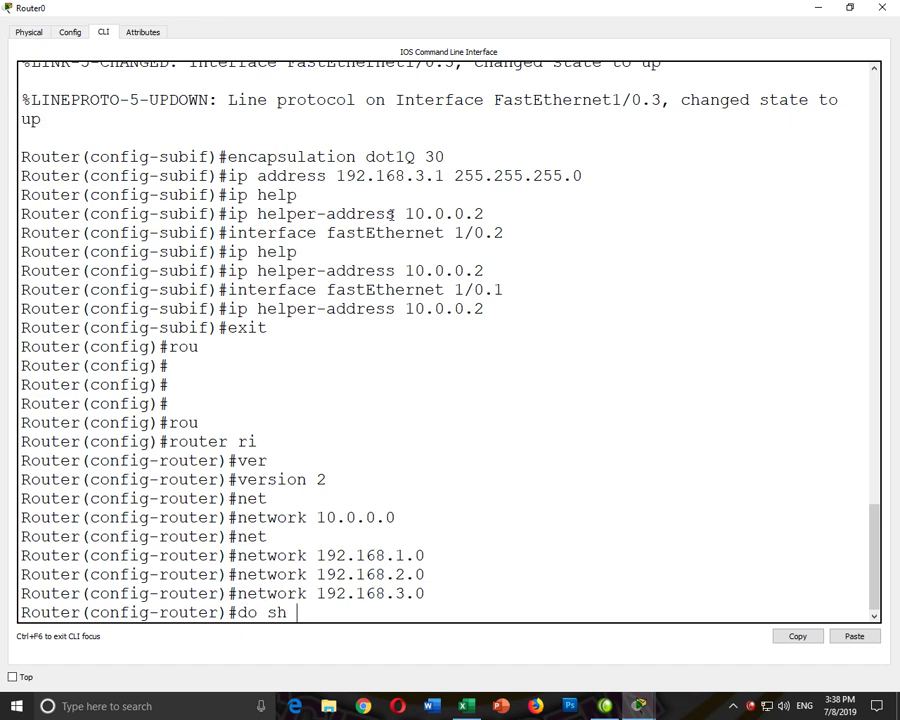
pyautogui.write('ip rou con')
pyautogui.press('Return')
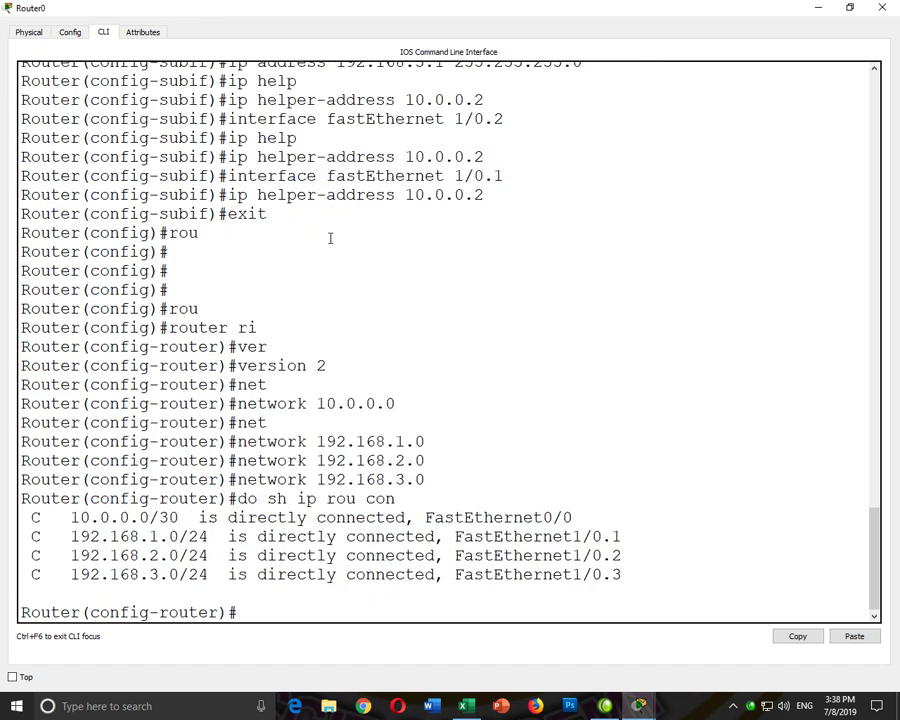
# - Switch from Router0 to Router1's command line interface and display its directly connected routes with "do sh ip rou con"
pyautogui.moveTo(149, 574); pyautogui.dragTo(80, 517)
pyautogui.click(123, 536)
pyautogui.click(850, 7)
pyautogui.click(636, 172)
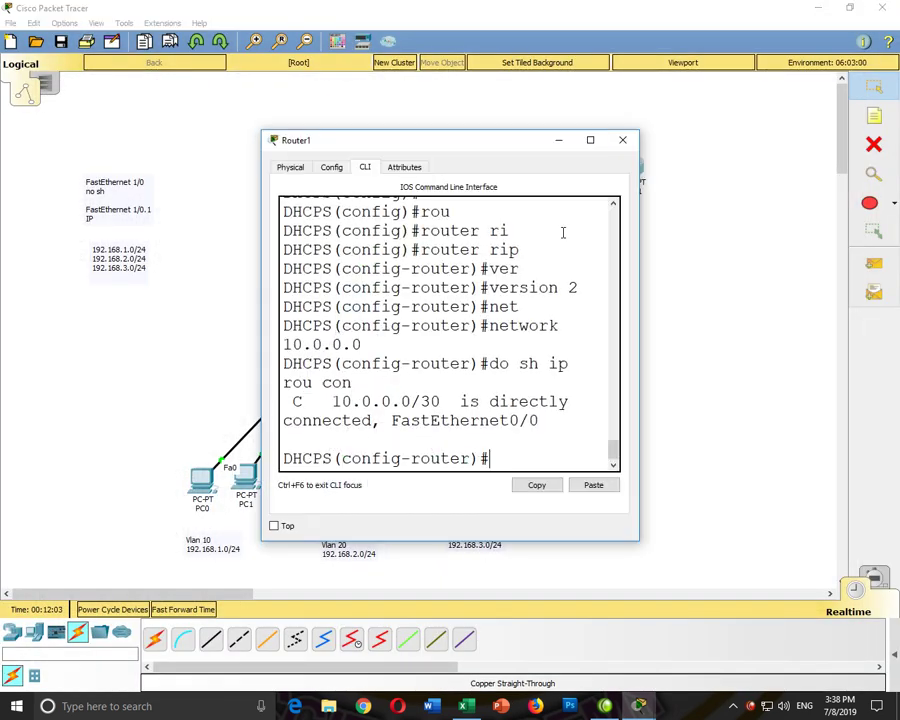
pyautogui.doubleClick(511, 145)
pyautogui.press('Return')
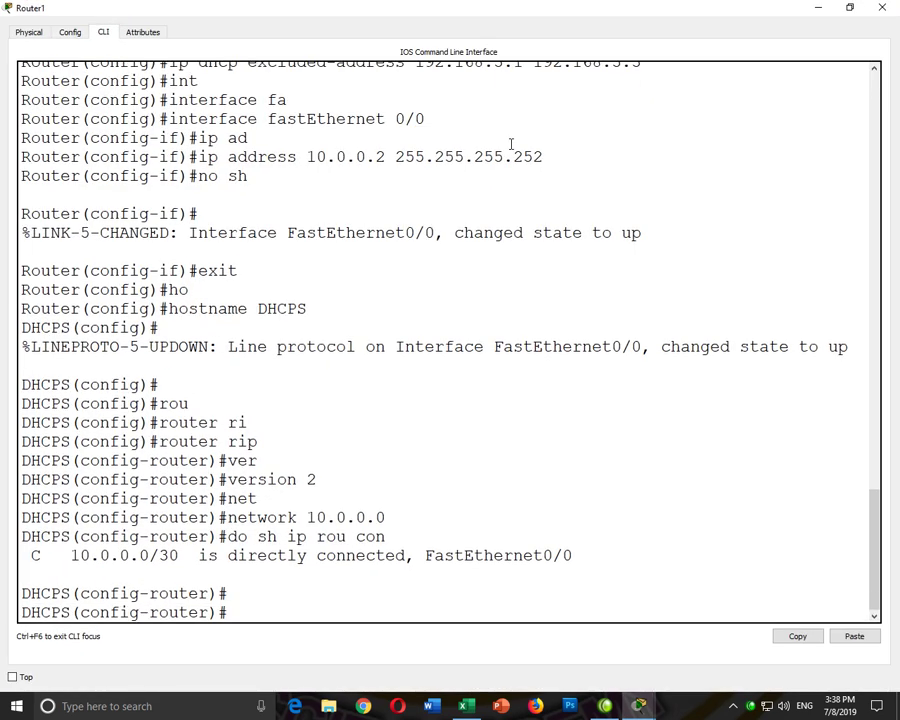
pyautogui.press('Up')
pyautogui.press('Return')
# - Display Router1's full routing table with "do sh ip rou", check the routes learned through RIP, and close Router1
pyautogui.press('Up')
pyautogui.press('BackSpace')
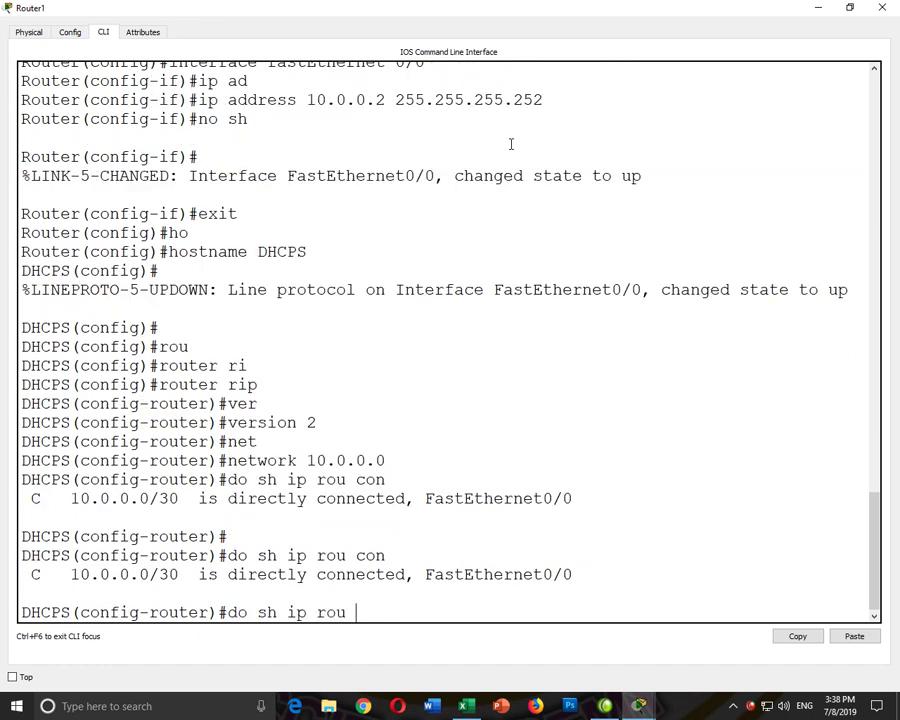
pyautogui.press('Return')
pyautogui.moveTo(149, 555); pyautogui.dragTo(272, 557)
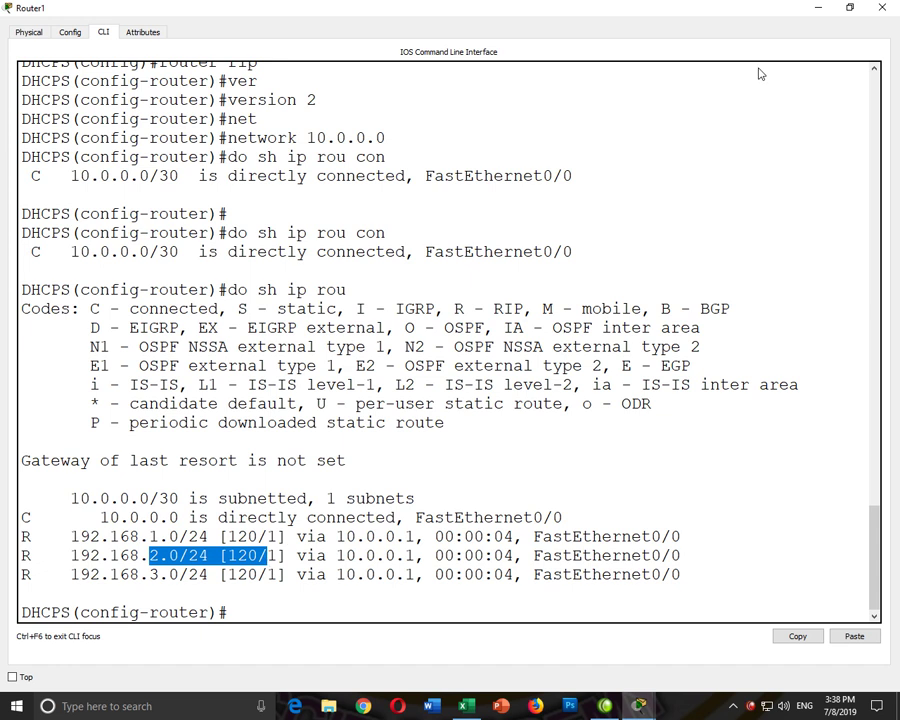
pyautogui.click(882, 7)
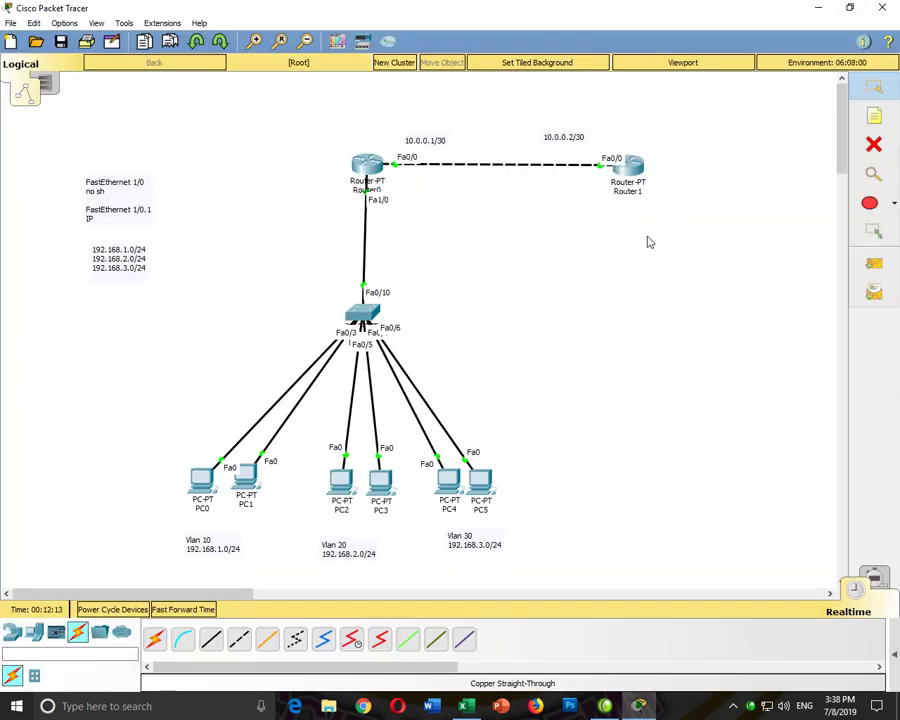
# - Try to obtain PC0's IPv4 configuration through DHCP
pyautogui.click(203, 483)
pyautogui.click(262, 123)
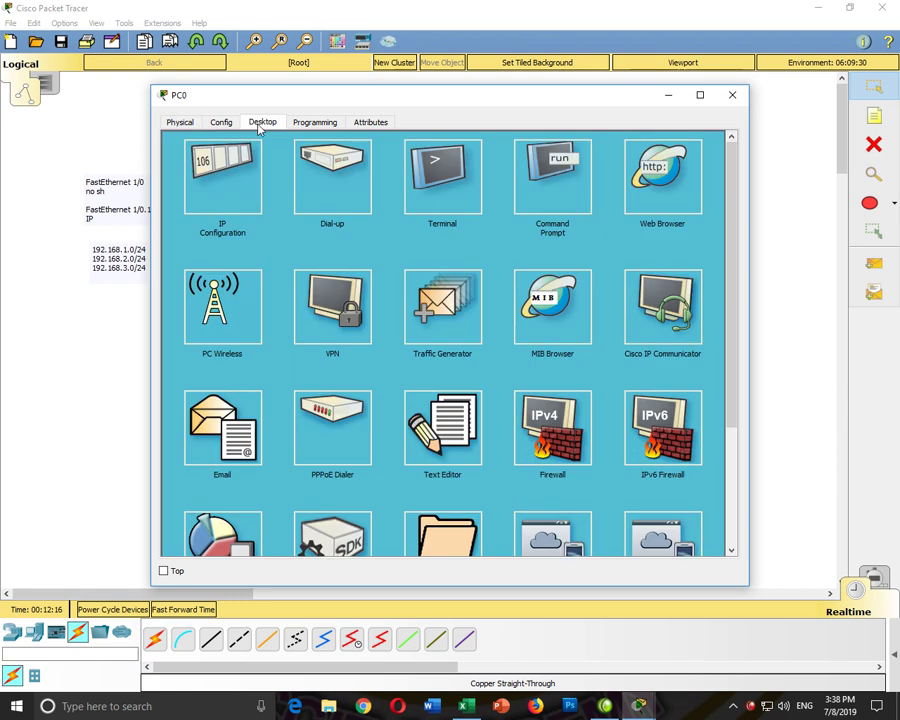
pyautogui.click(222, 177)
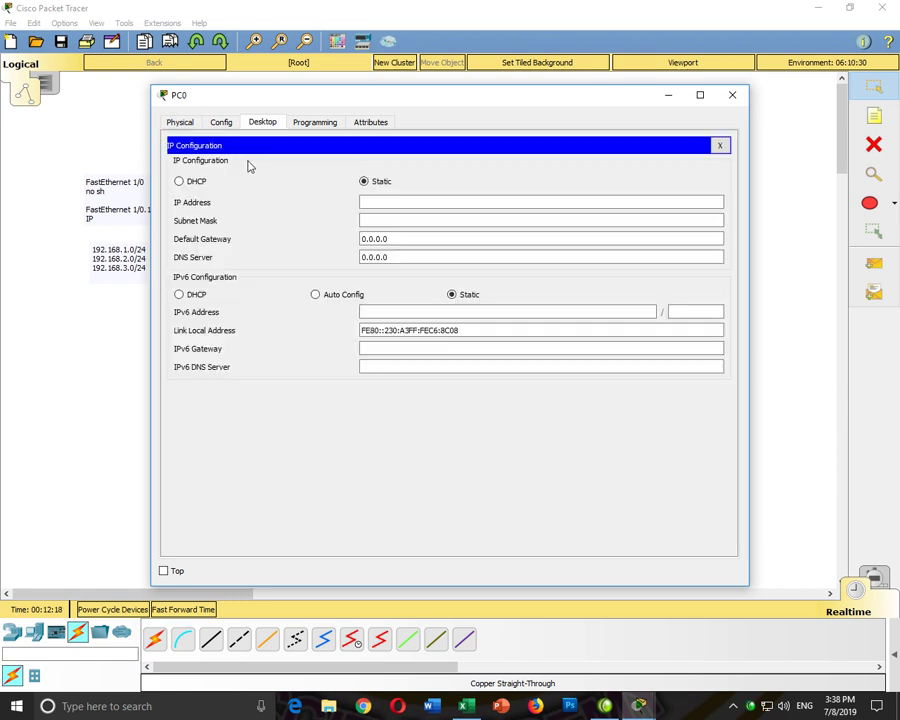
pyautogui.click(196, 184)
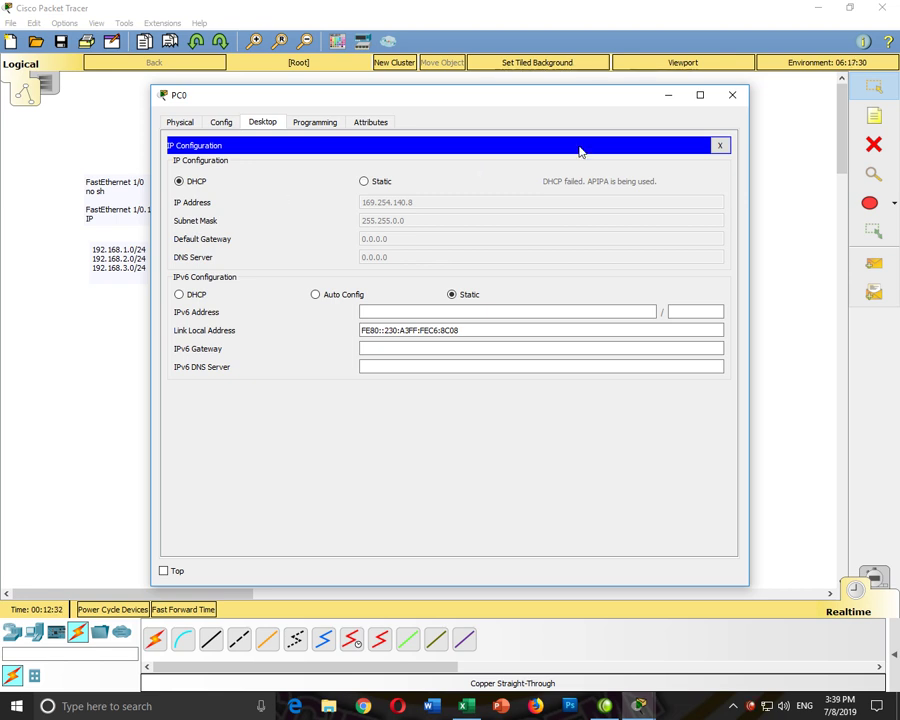
pyautogui.click(668, 95)
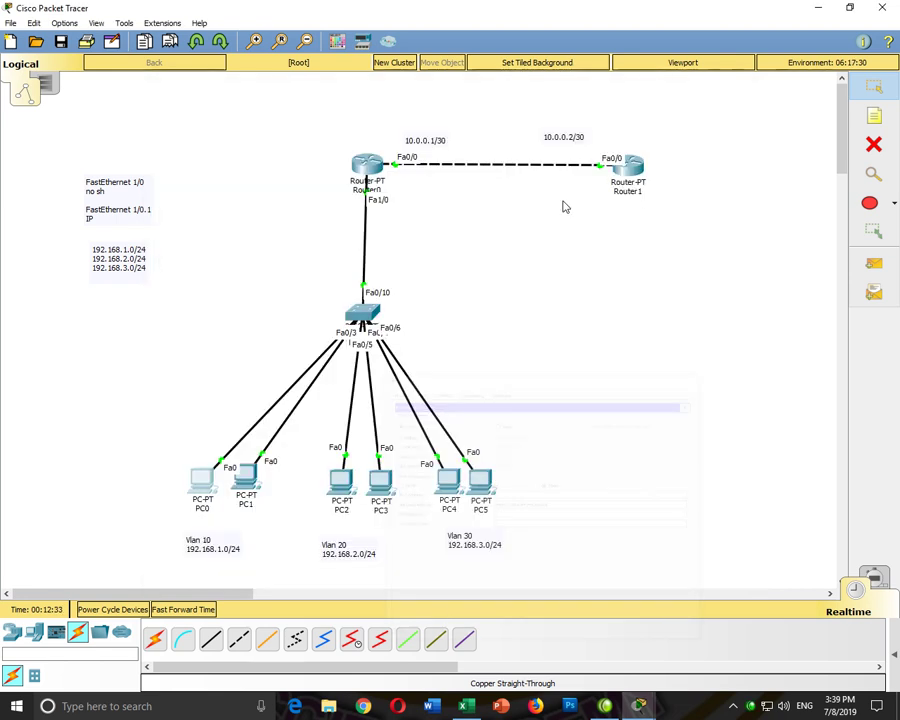
# - Open Switch0's command line interface and return from interface range mode to global configuration mode
pyautogui.click(370, 316)
pyautogui.doubleClick(390, 142)
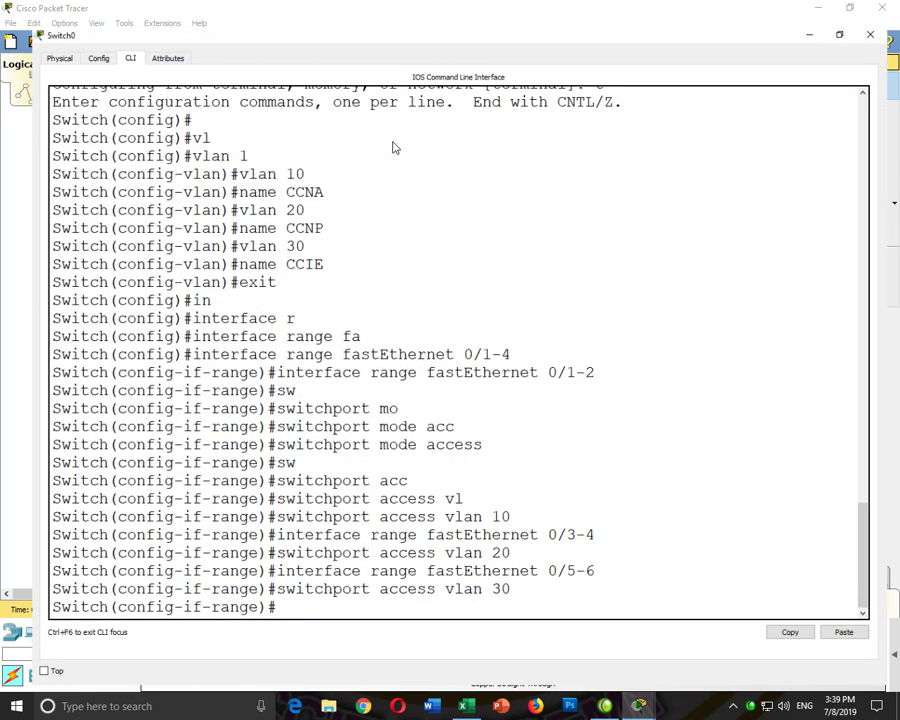
pyautogui.press('Return')
pyautogui.press('Return')
pyautogui.write('exi')
pyautogui.press('Return')
# - Enter interface configuration mode for fastEthernet 0/10 on Switch0
pyautogui.write('tch(config)#t')
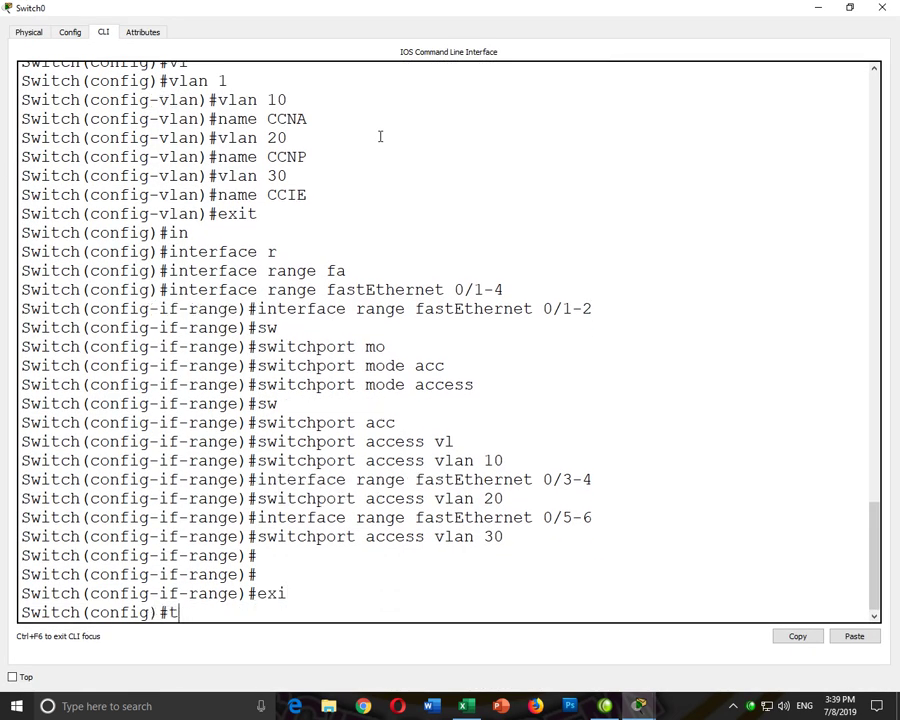
pyautogui.write('in')
pyautogui.press('Tab')
pyautogui.press('BackSpace')
pyautogui.press('BackSpace')
pyautogui.write('int')
pyautogui.press('Tab')
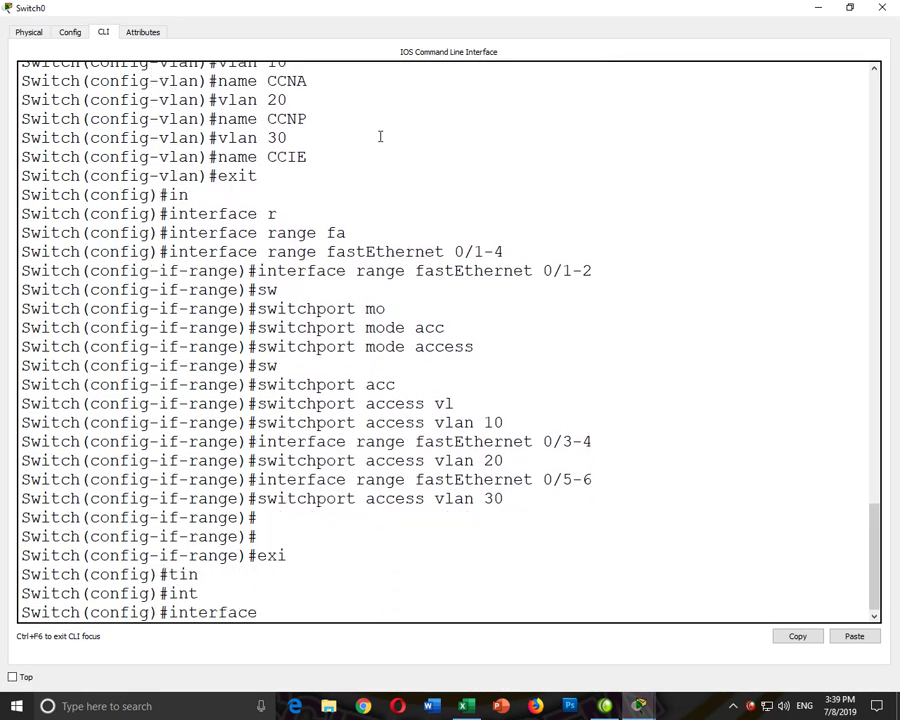
pyautogui.write('fa')
pyautogui.press('Tab')
pyautogui.write('0/10')
pyautogui.press('Return')
# - Set Switch0's fastEthernet 0/10 interface to trunk mode with "switchport mode trunk"
pyautogui.write('sw')
pyautogui.press('Tab')
pyautogui.write('mo')
pyautogui.press('Tab')
pyautogui.write('tr')
pyautogui.press('Tab')
pyautogui.press('Return')
pyautogui.press('Return')
# - Leave configuration mode on Switch0, save the configuration with "wr", and minimize the switch window
pyautogui.write('end')
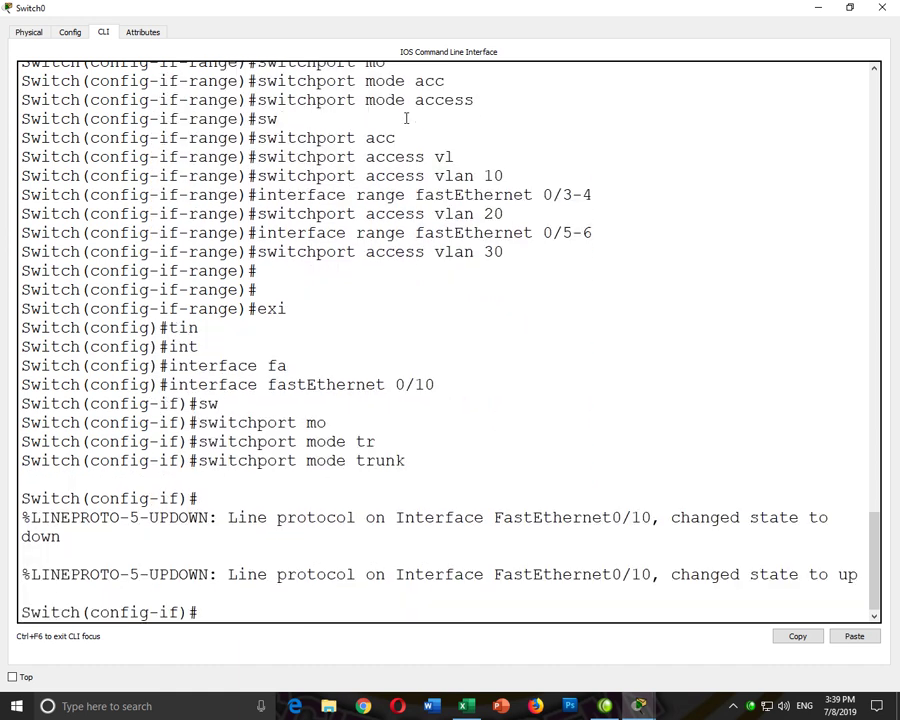
pyautogui.press('Return')
pyautogui.write('wr')
pyautogui.press('Return')
pyautogui.press('Return')
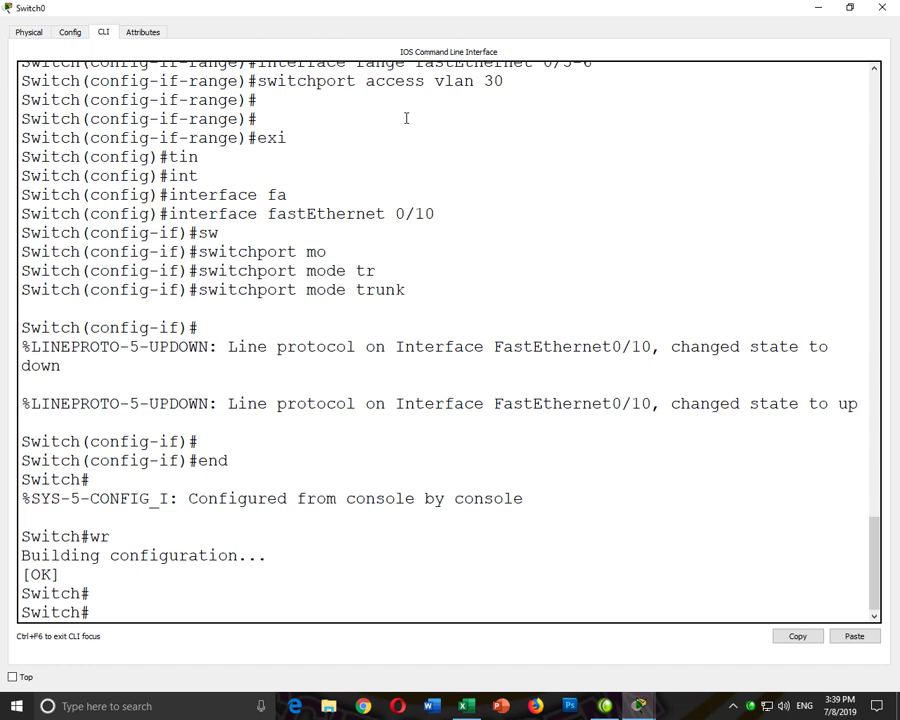
pyautogui.click(818, 8)
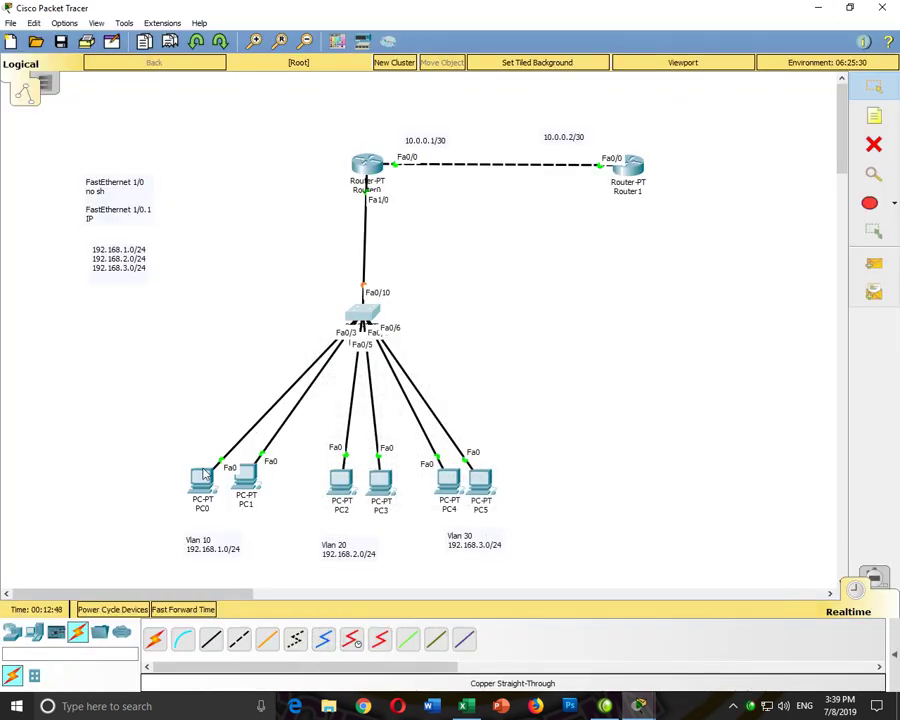
# - Dismiss the antivirus notification and switch PC0's IPv4 configuration back to static
pyautogui.moveTo(326, 265); pyautogui.dragTo(307, 305)
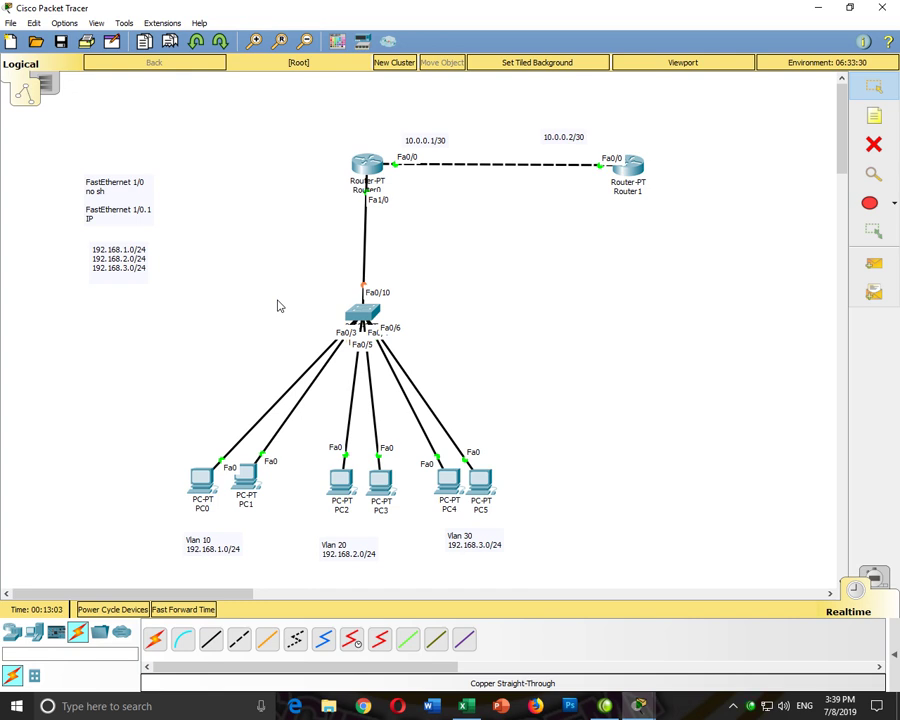
pyautogui.moveTo(372, 266); pyautogui.dragTo(486, 314)
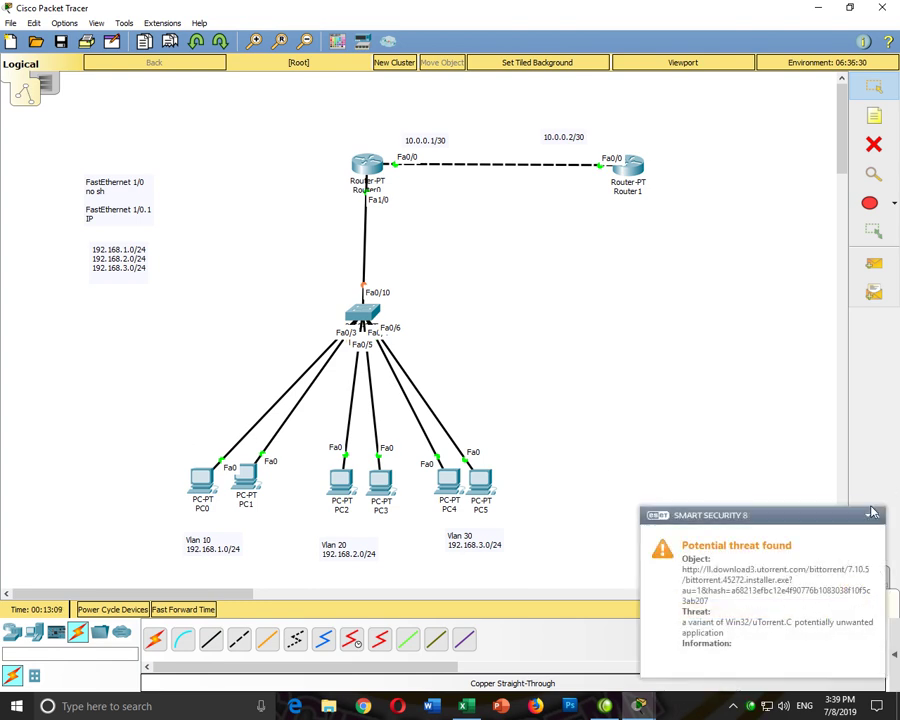
pyautogui.click(876, 515)
pyautogui.click(199, 482)
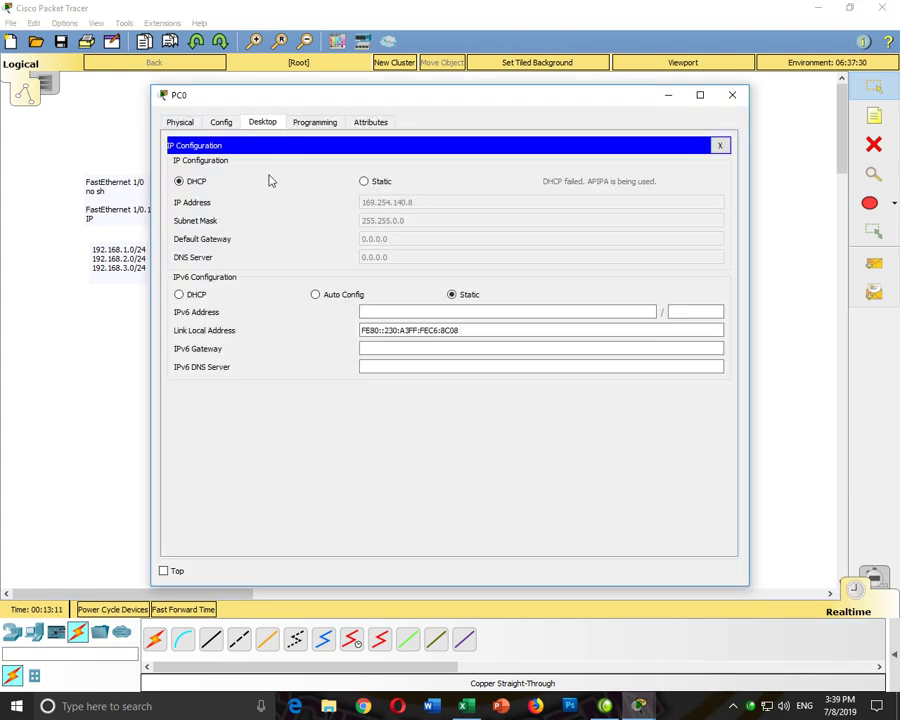
pyautogui.click(364, 181)
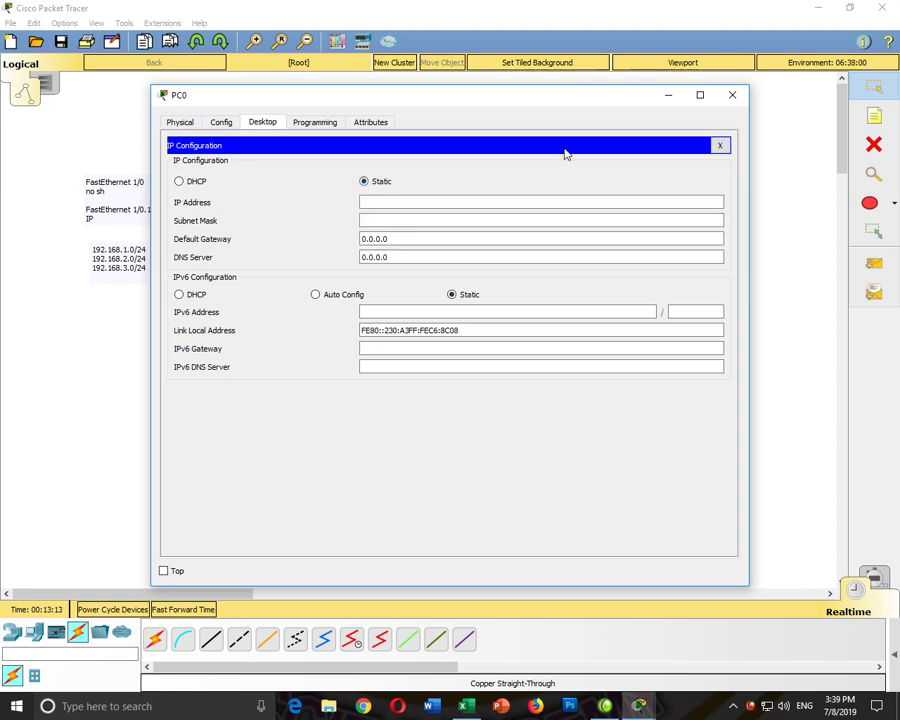
pyautogui.click(668, 95)
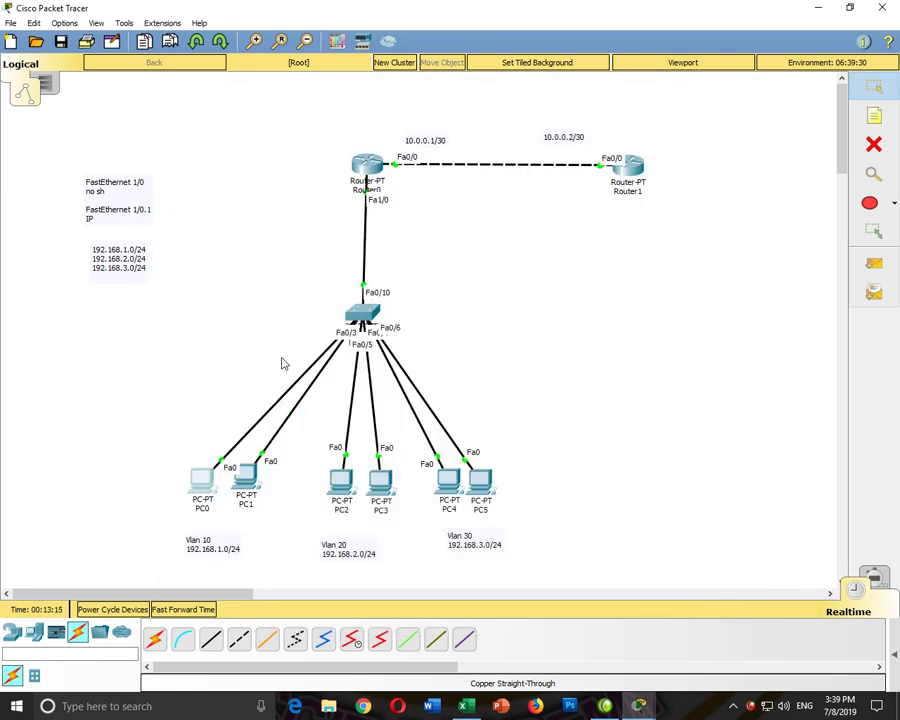
pyautogui.moveTo(166, 532); pyautogui.dragTo(238, 563)
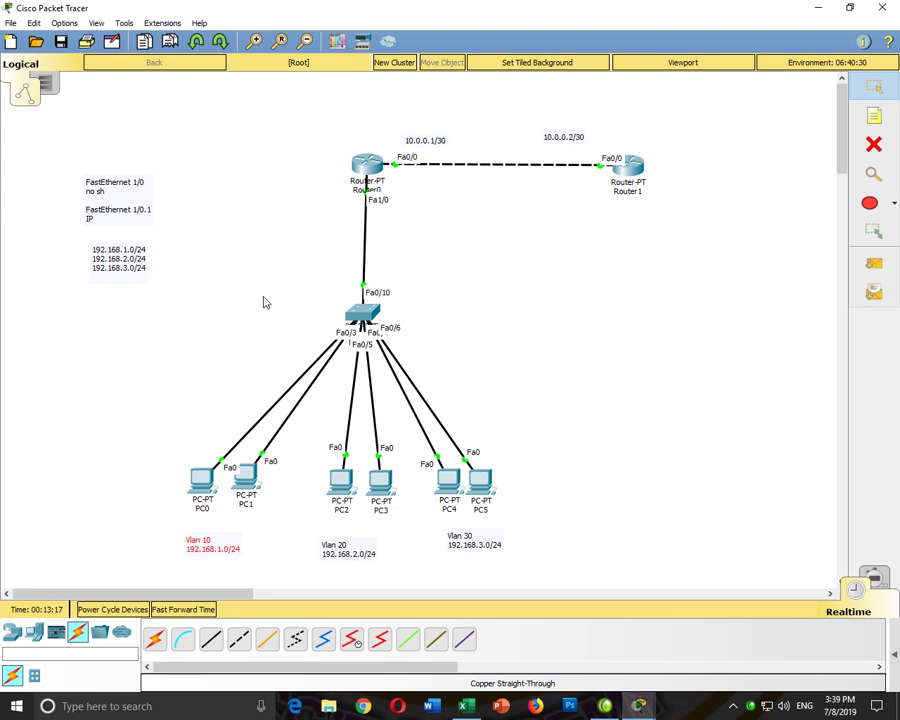
pyautogui.moveTo(322, 138); pyautogui.dragTo(374, 200)
pyautogui.moveTo(320, 142); pyautogui.dragTo(395, 200)
pyautogui.moveTo(166, 519); pyautogui.dragTo(243, 566)
pyautogui.click(170, 536)
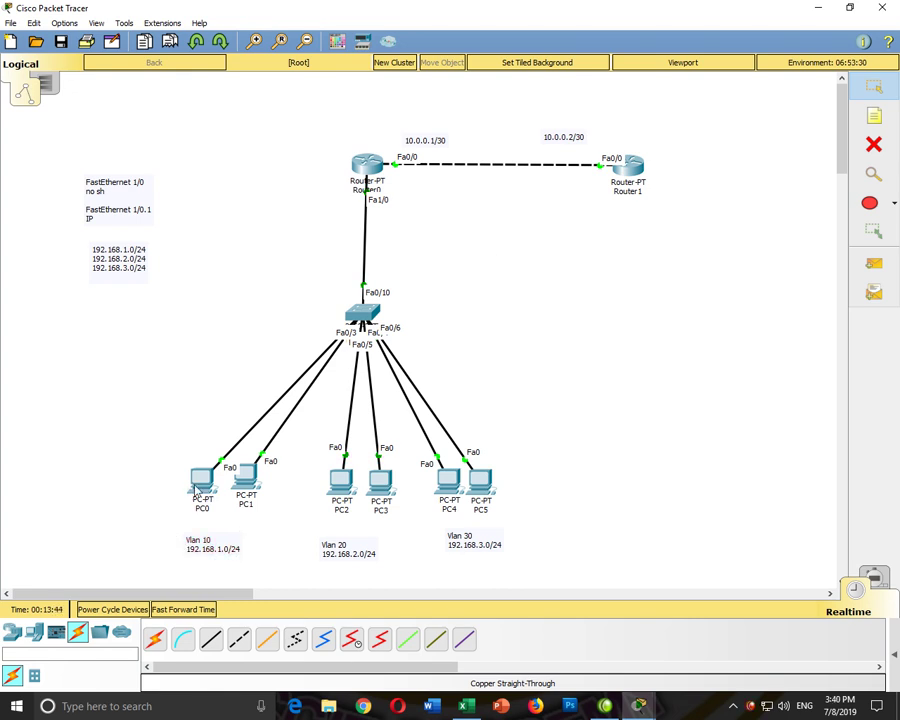
# - Set PC0 to obtain its IPv4 configuration through DHCP, switching to static and back to repeat the request, and check the assigned addresses
pyautogui.click(195, 482)
pyautogui.click(180, 182)
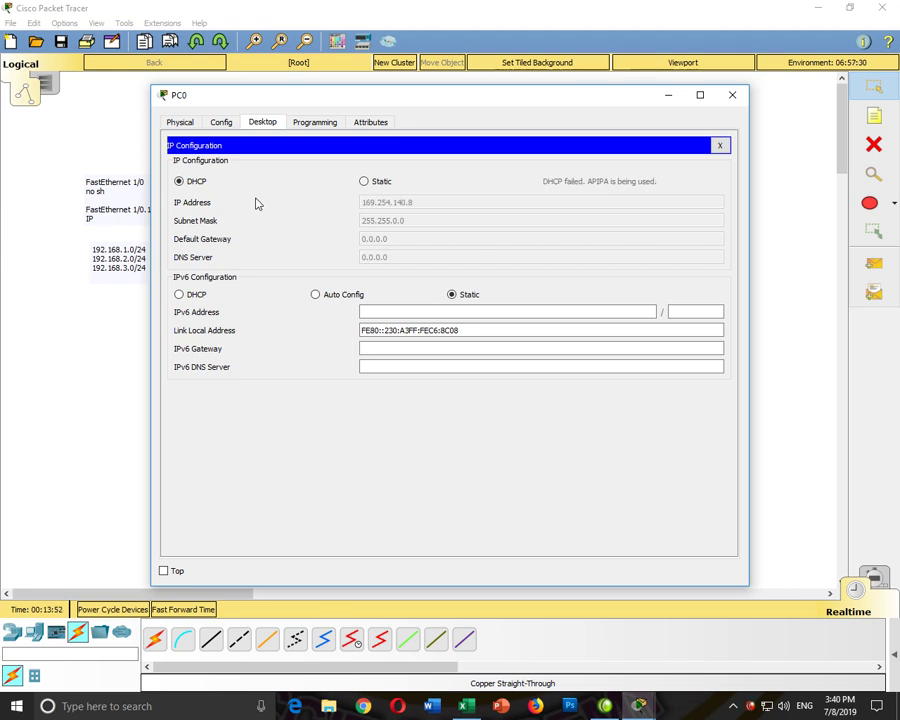
pyautogui.click(378, 183)
pyautogui.click(207, 185)
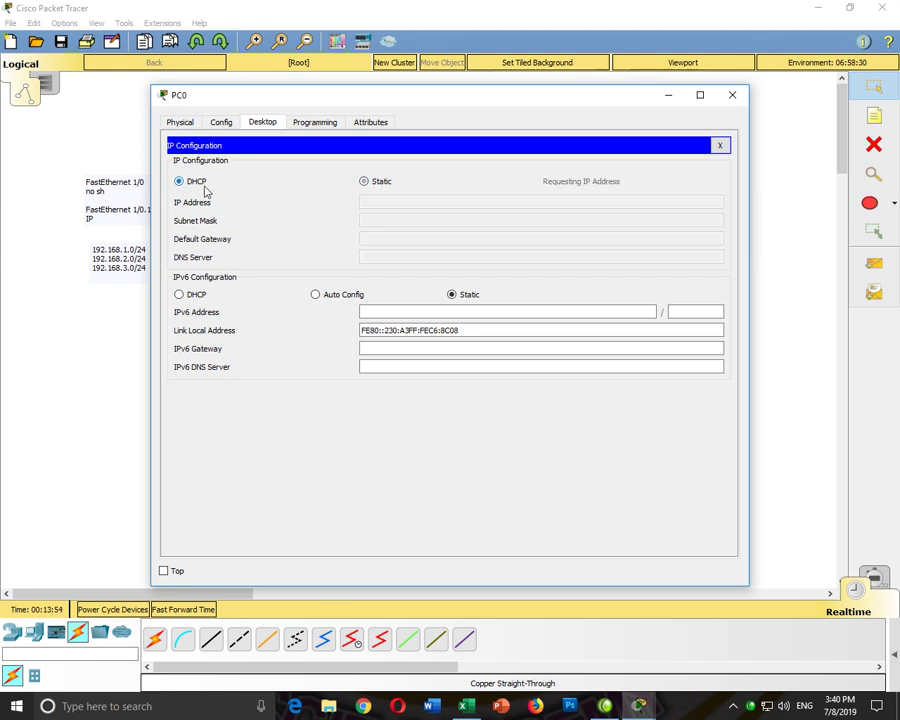
pyautogui.click(668, 95)
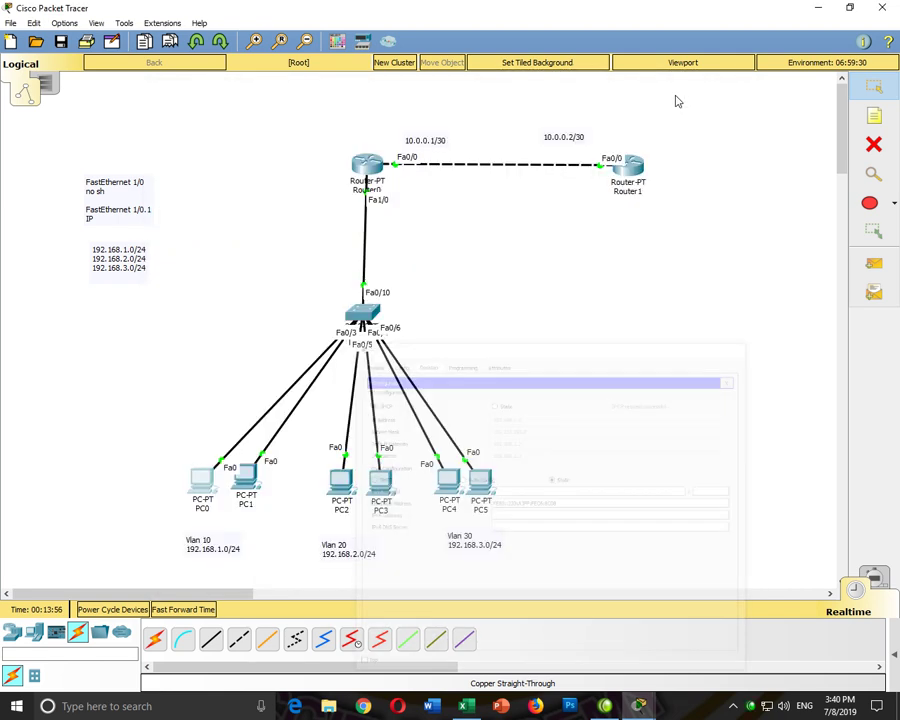
pyautogui.click(202, 482)
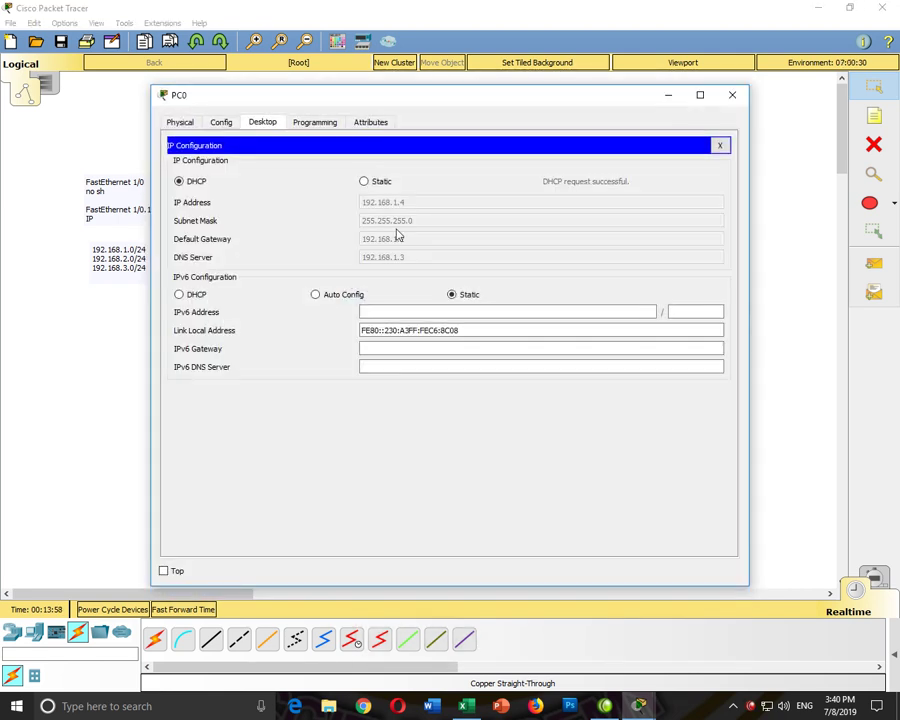
pyautogui.click(670, 95)
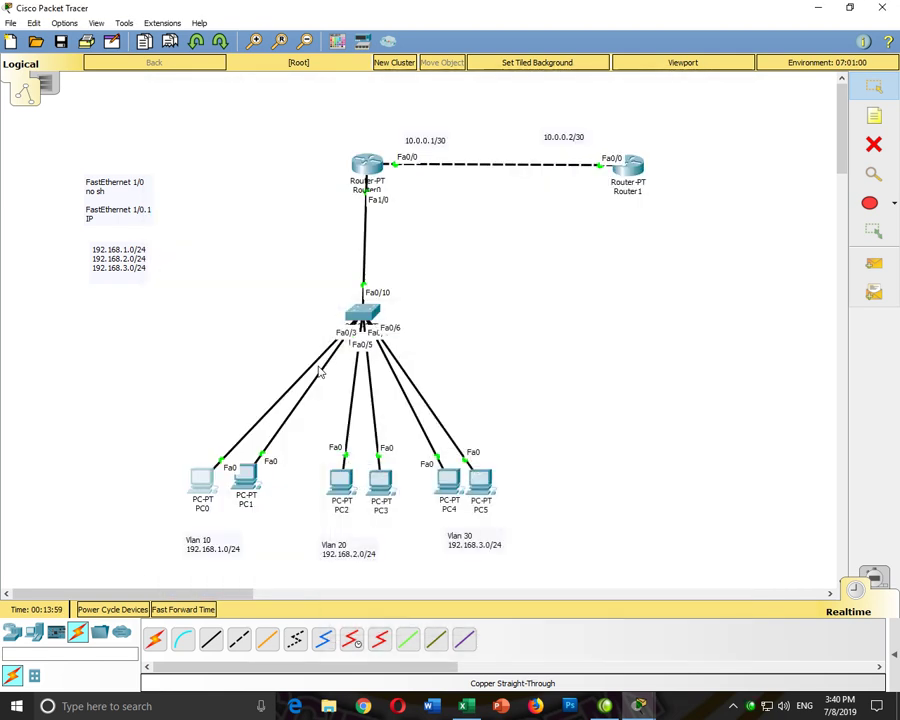
# - Set PC1's IPv4 configuration to DHCP and close its window
pyautogui.click(246, 472)
pyautogui.click(262, 122)
pyautogui.click(226, 178)
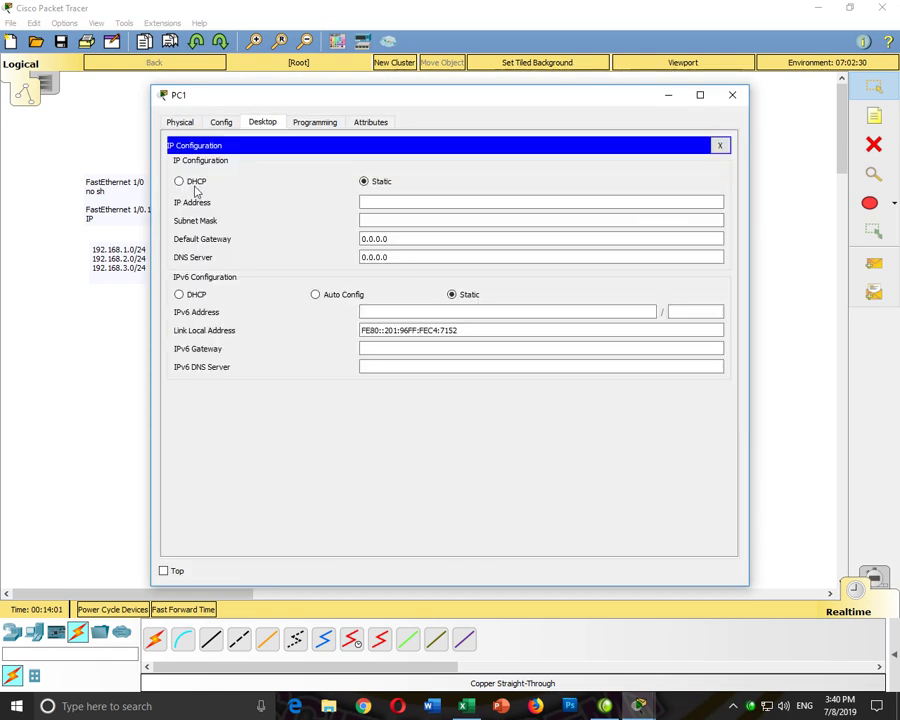
pyautogui.click(194, 186)
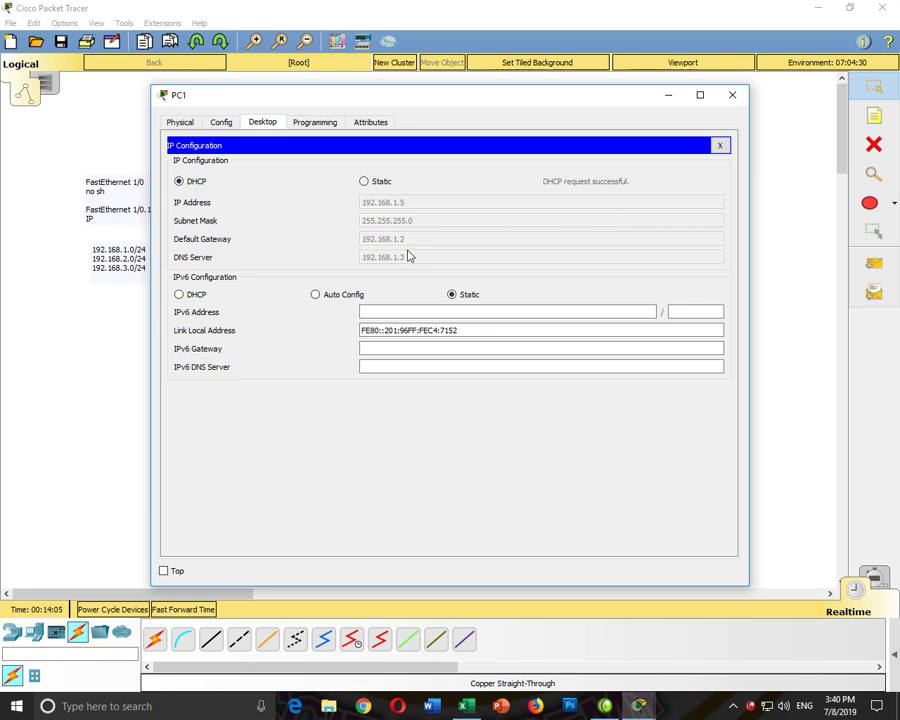
pyautogui.click(732, 95)
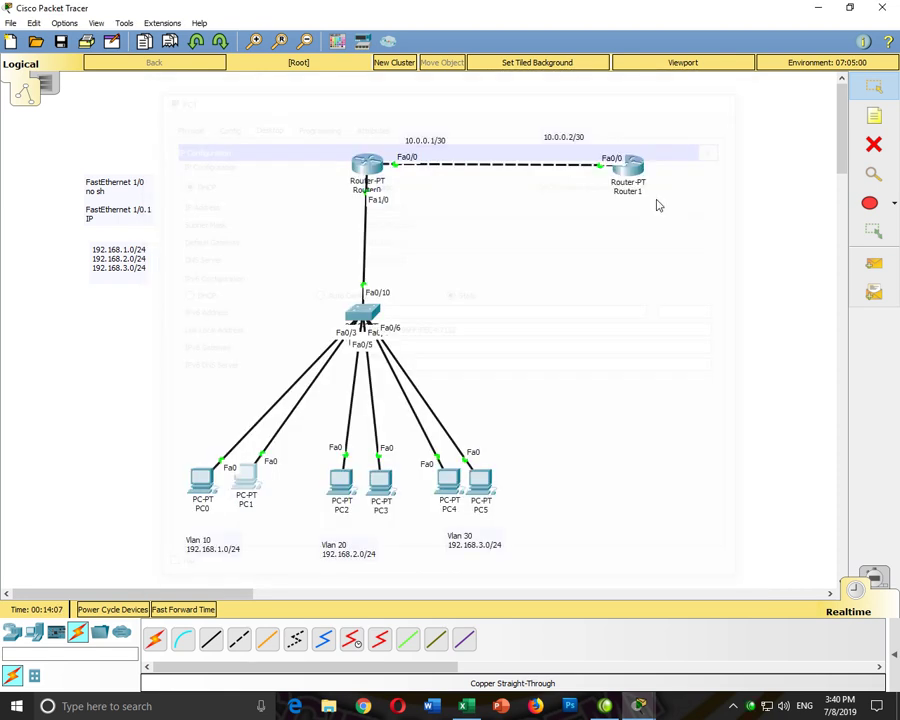
# - Set PC2's IPv4 configuration to DHCP and close its window
pyautogui.click(341, 482)
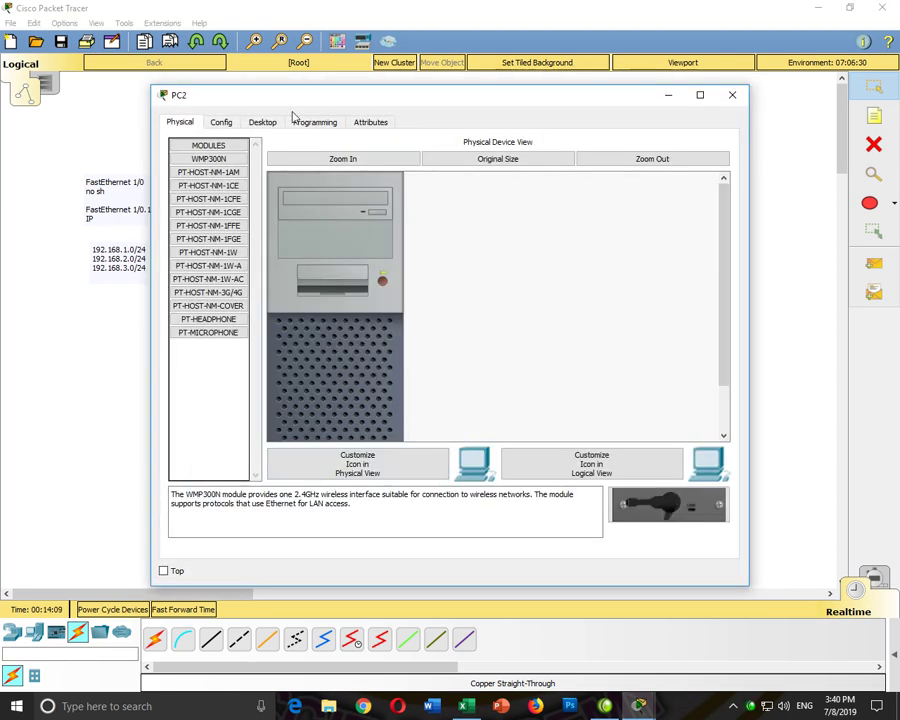
pyautogui.click(262, 122)
pyautogui.doubleClick(190, 95)
pyautogui.click(100, 80)
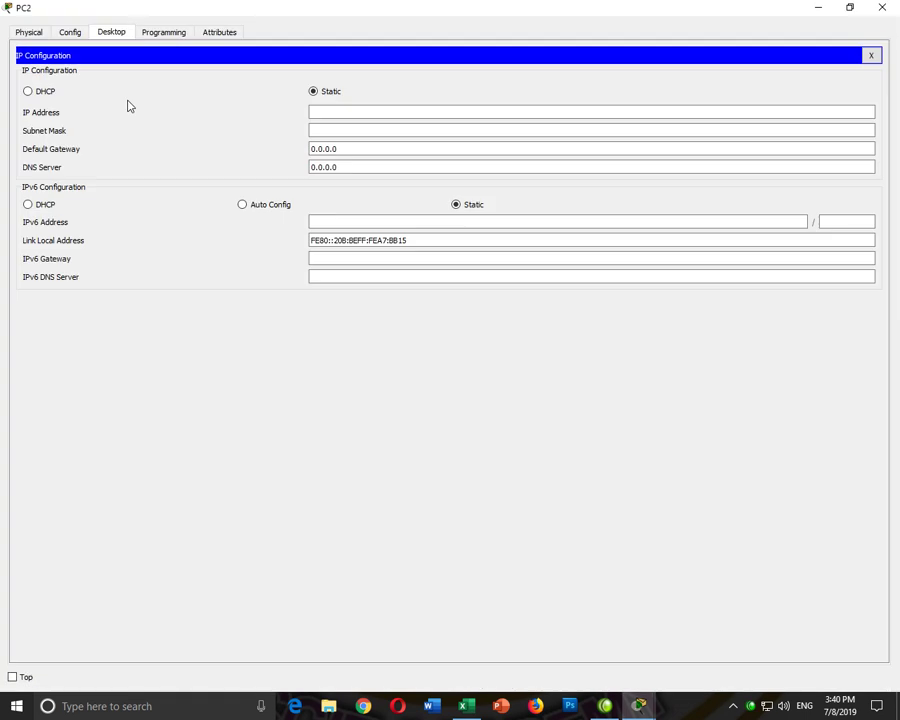
pyautogui.click(45, 92)
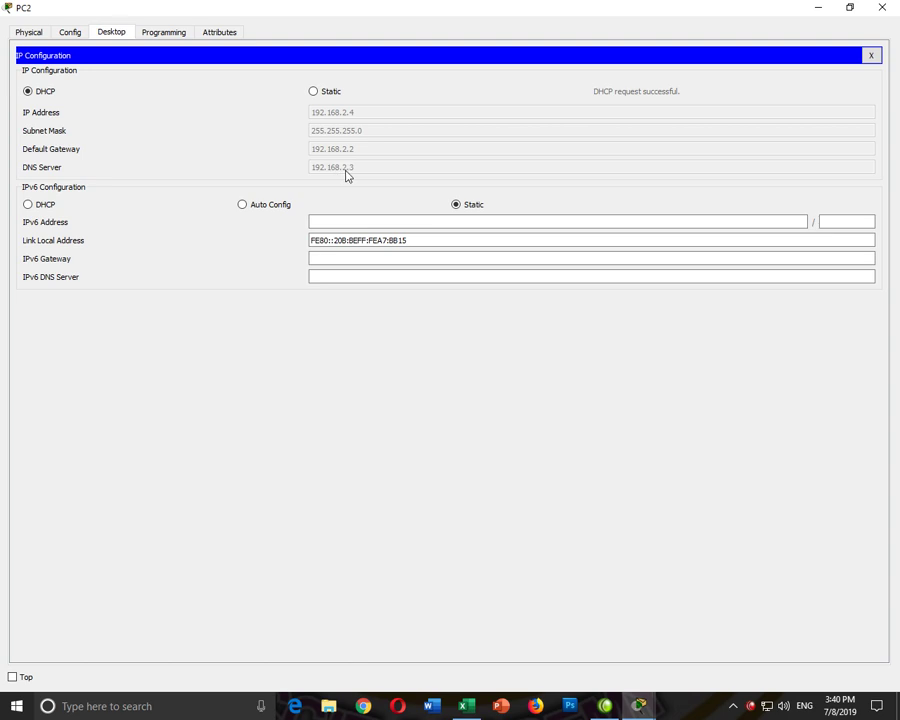
pyautogui.click(882, 8)
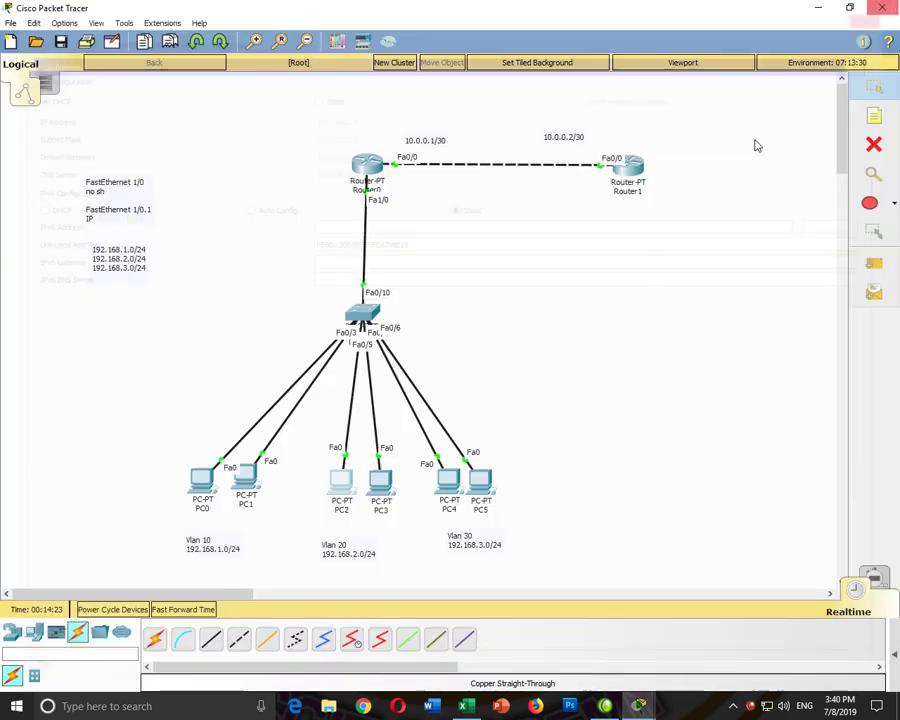
# - Set PC4's IPv4 configuration to DHCP and close its window
pyautogui.click(444, 480)
pyautogui.click(262, 122)
pyautogui.click(220, 178)
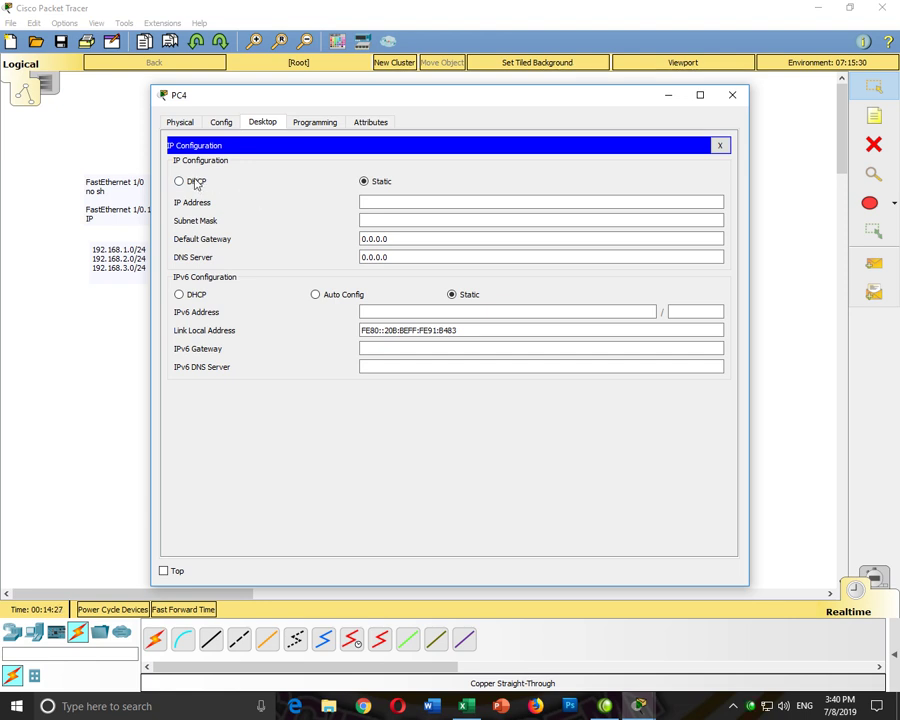
pyautogui.click(194, 181)
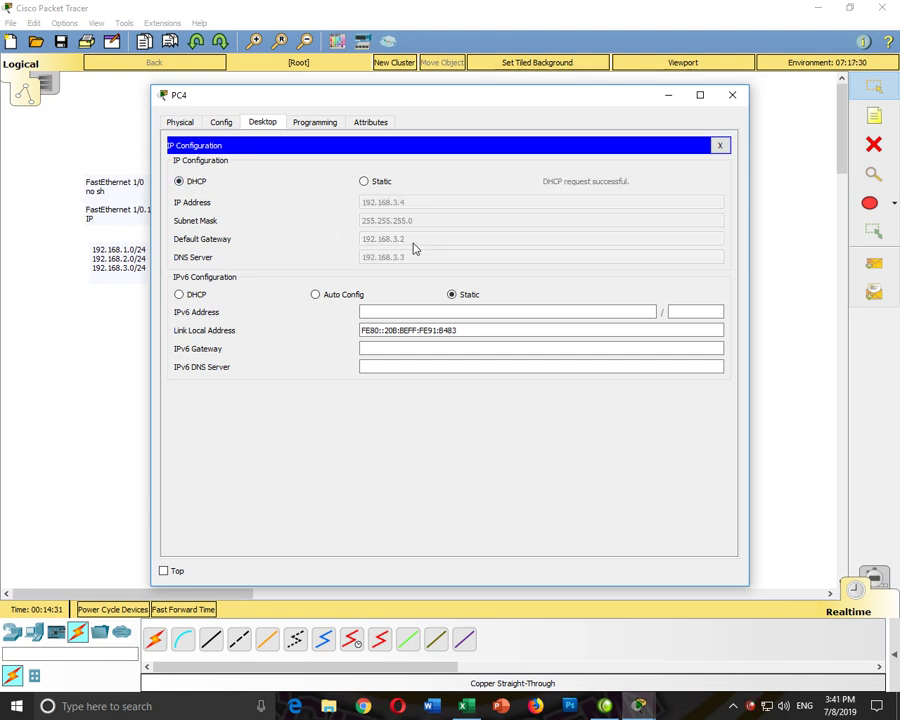
pyautogui.click(744, 97)
# - Set PC5's IPv4 configuration to DHCP and close its window
pyautogui.click(476, 476)
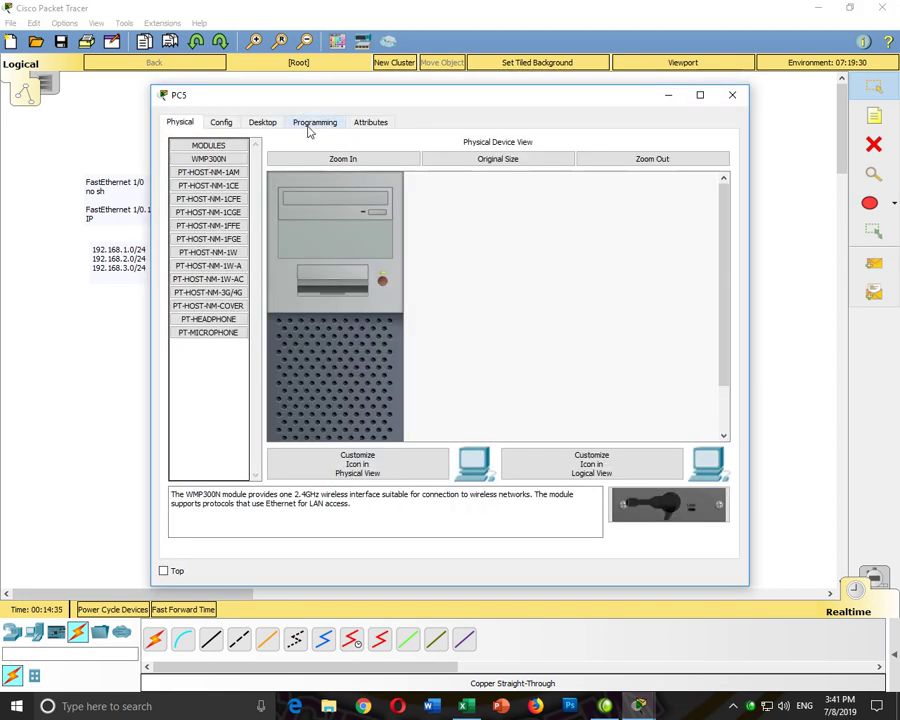
pyautogui.click(263, 123)
pyautogui.click(236, 176)
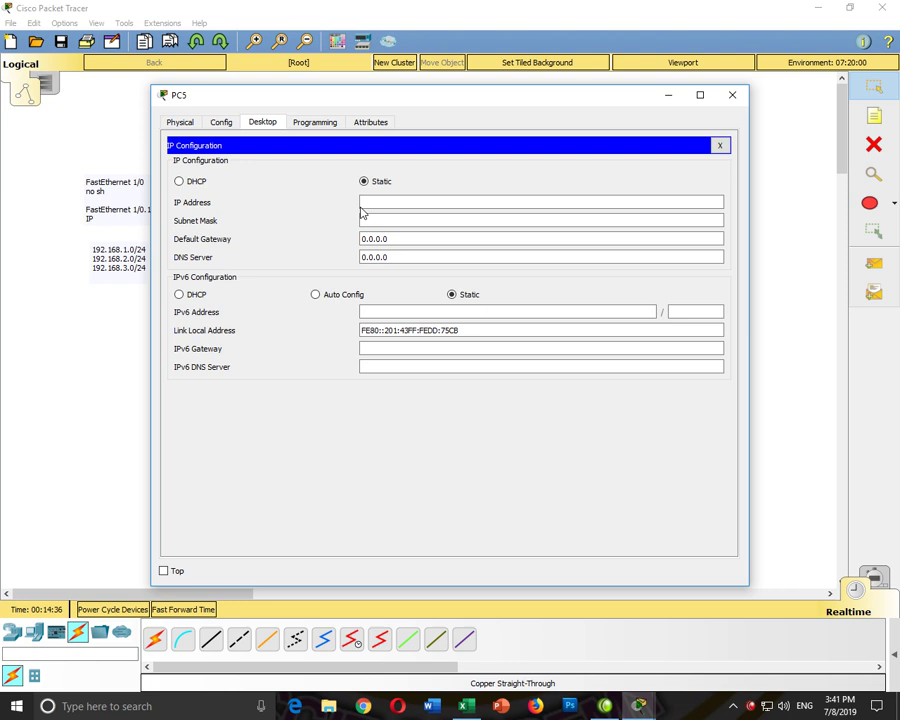
pyautogui.click(190, 184)
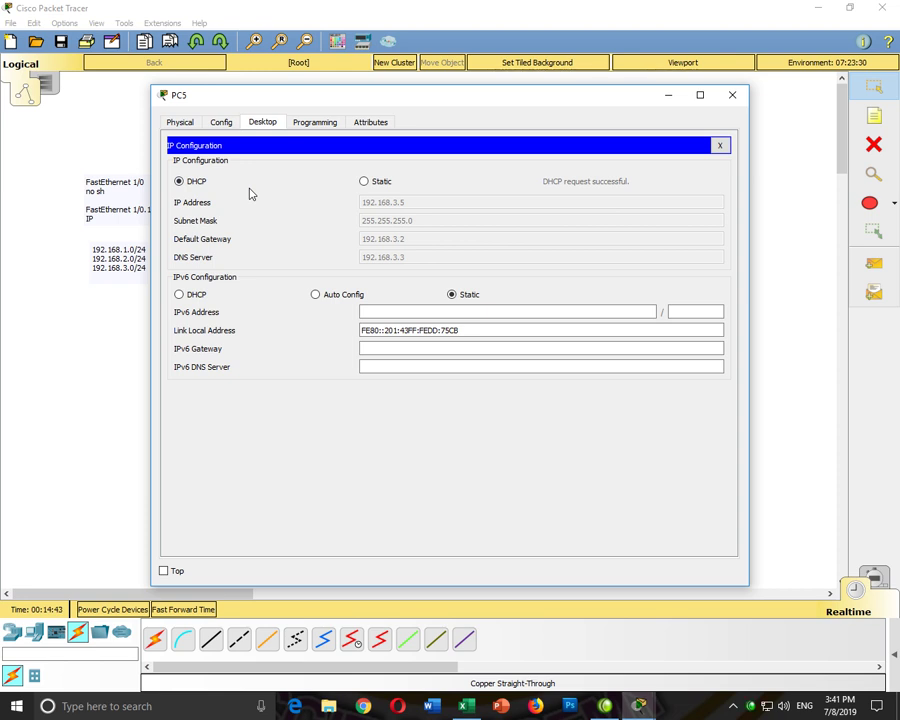
pyautogui.click(732, 95)
# - Place a note reading "Multiple DHCP with IP Helper Address" above Router0 as the topology's title and leave note placement
pyautogui.click(874, 119)
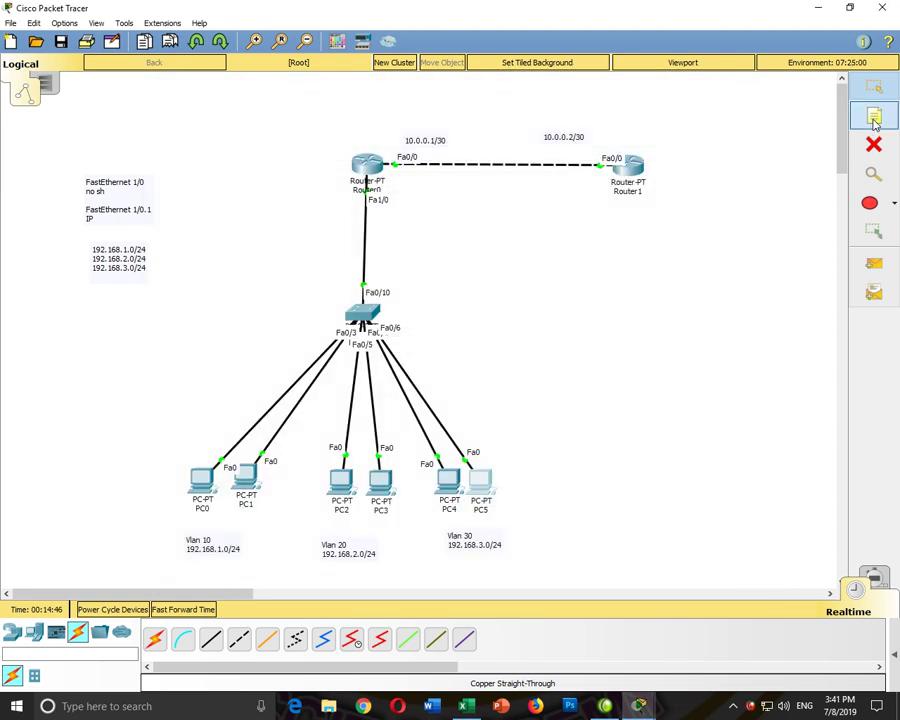
pyautogui.click(279, 99)
pyautogui.write('Multiple DHCP with IPO')
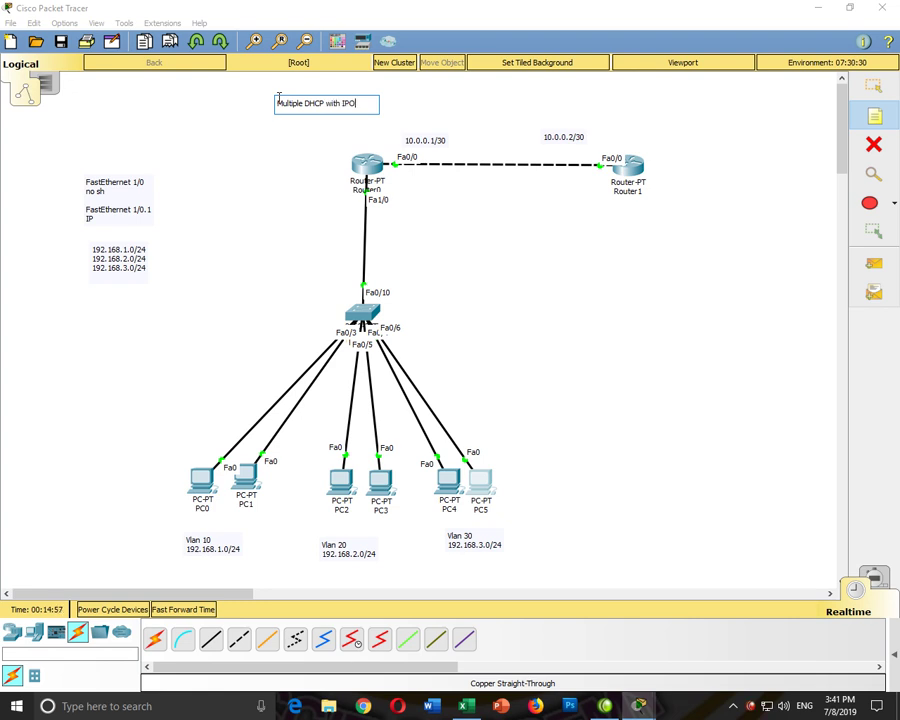
pyautogui.write('er Address')
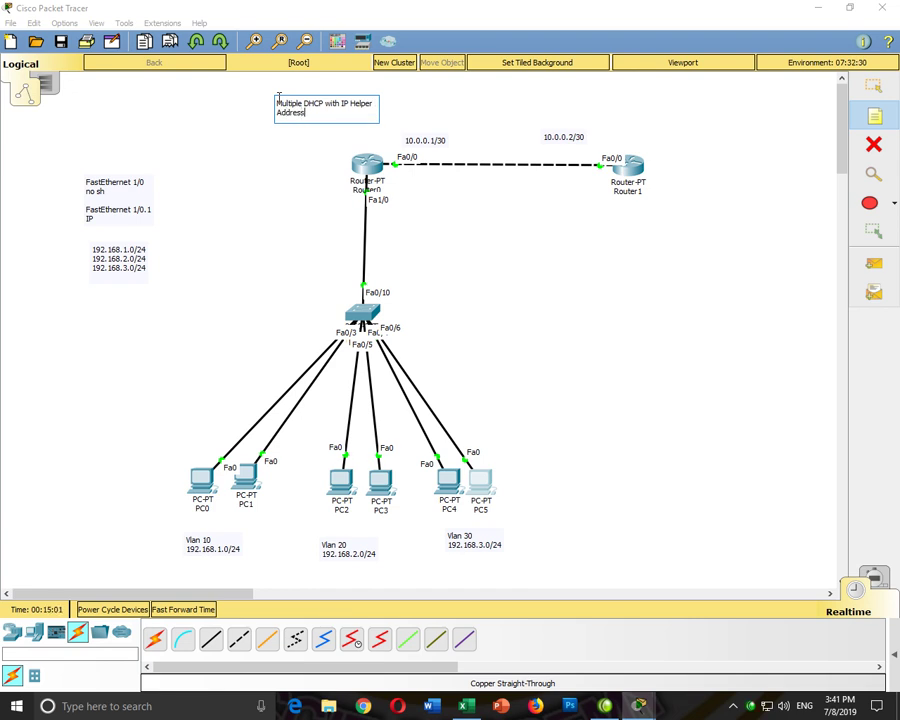
pyautogui.click(521, 315)
pyautogui.press('Escape')
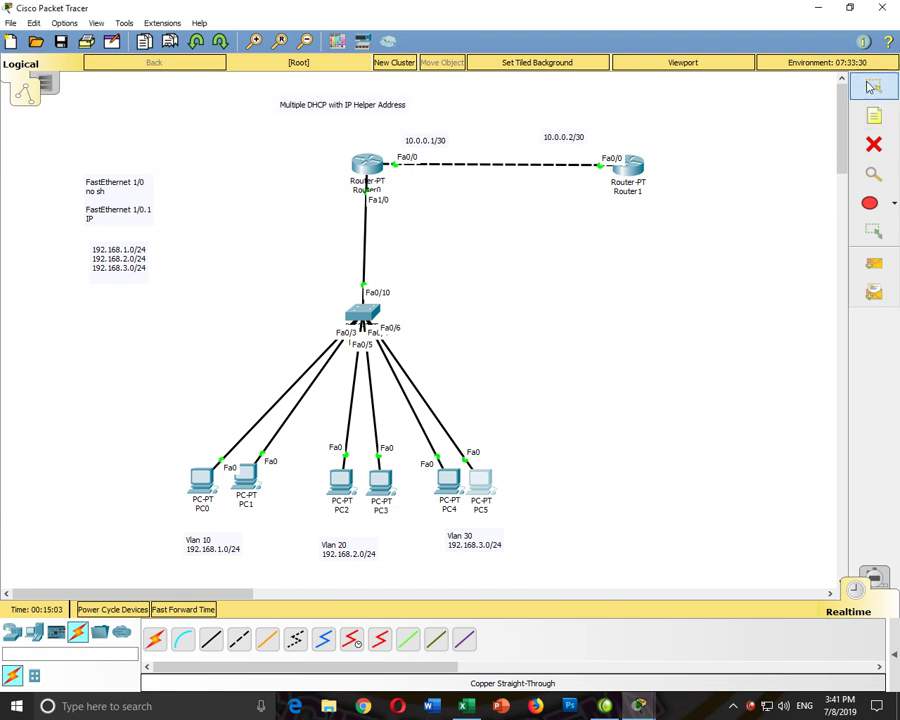